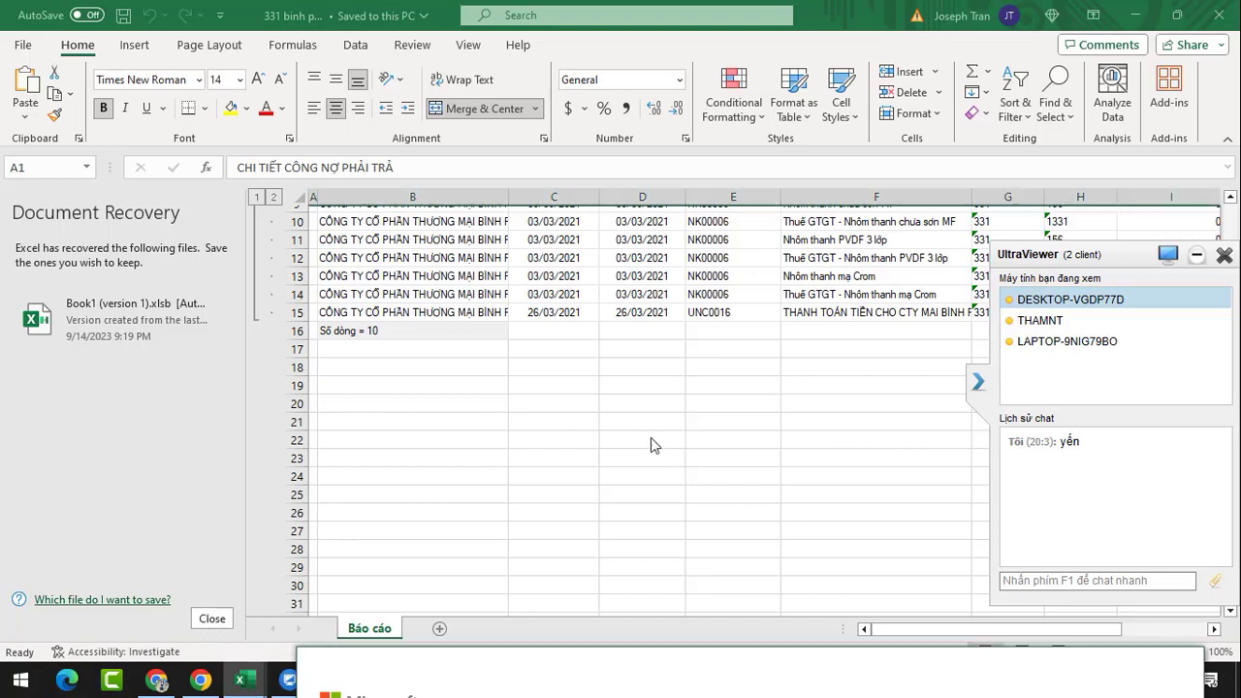
- Dismiss the Office privacy prompts, declining optional diagnostic data and personalized offers
left_click(979, 382)
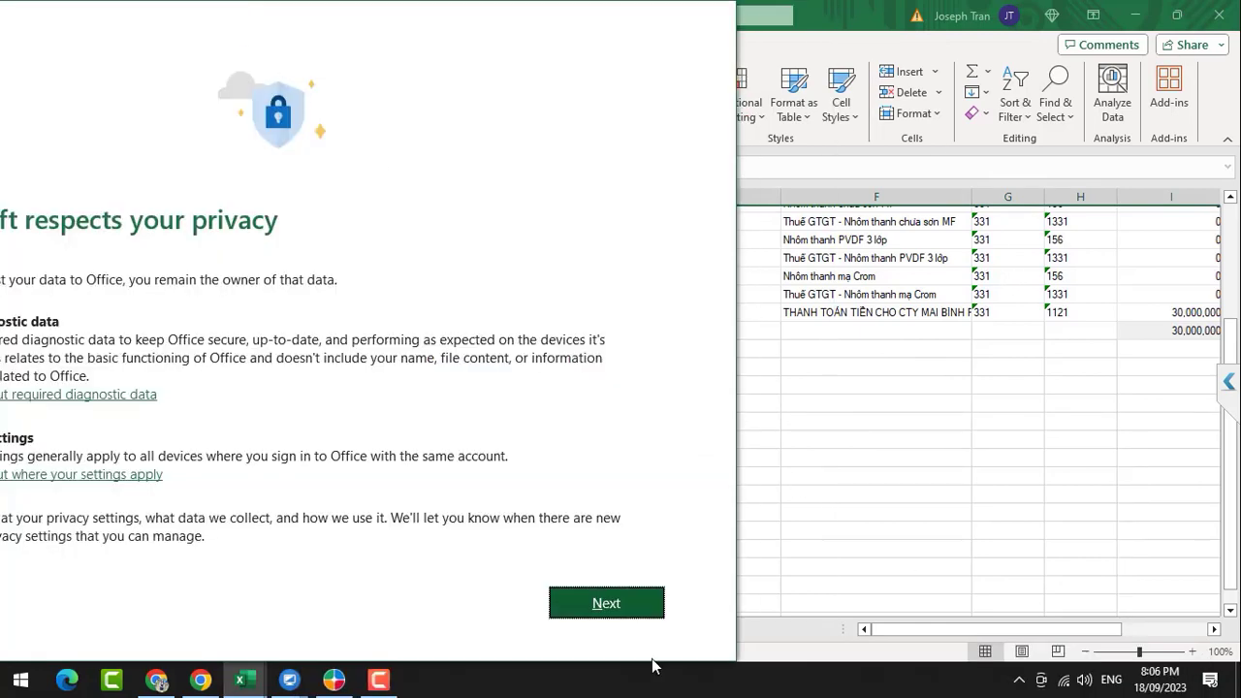
left_click(625, 607)
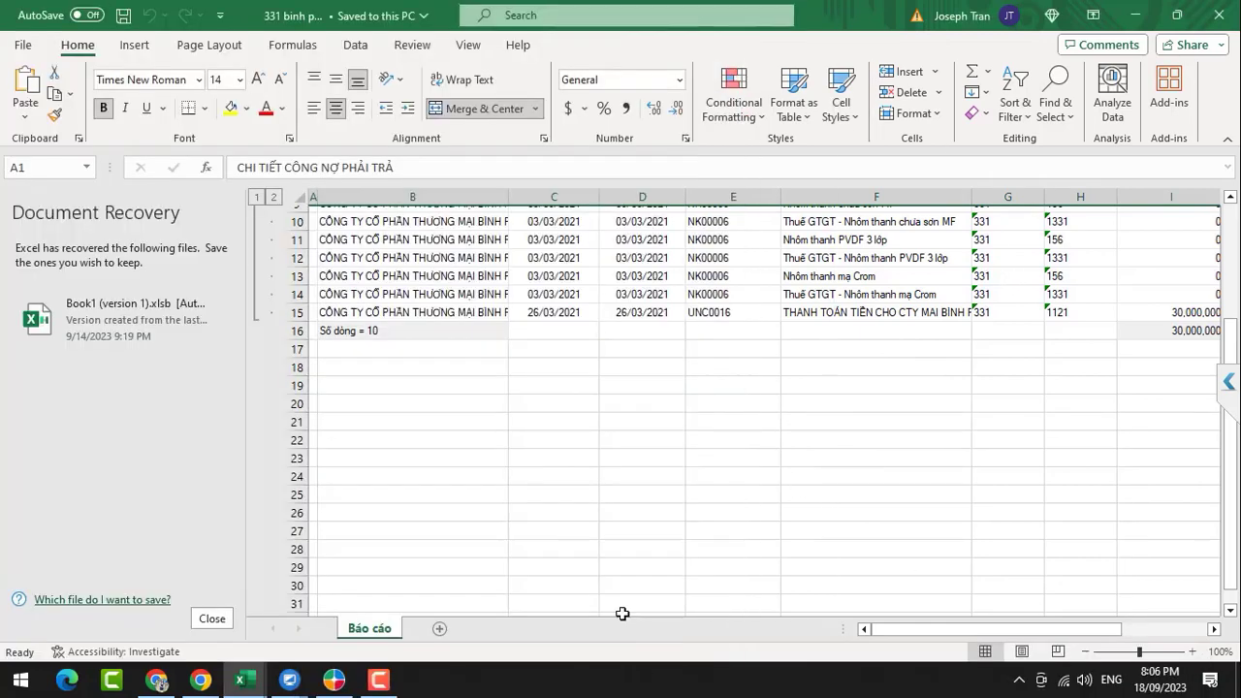
left_click(895, 608)
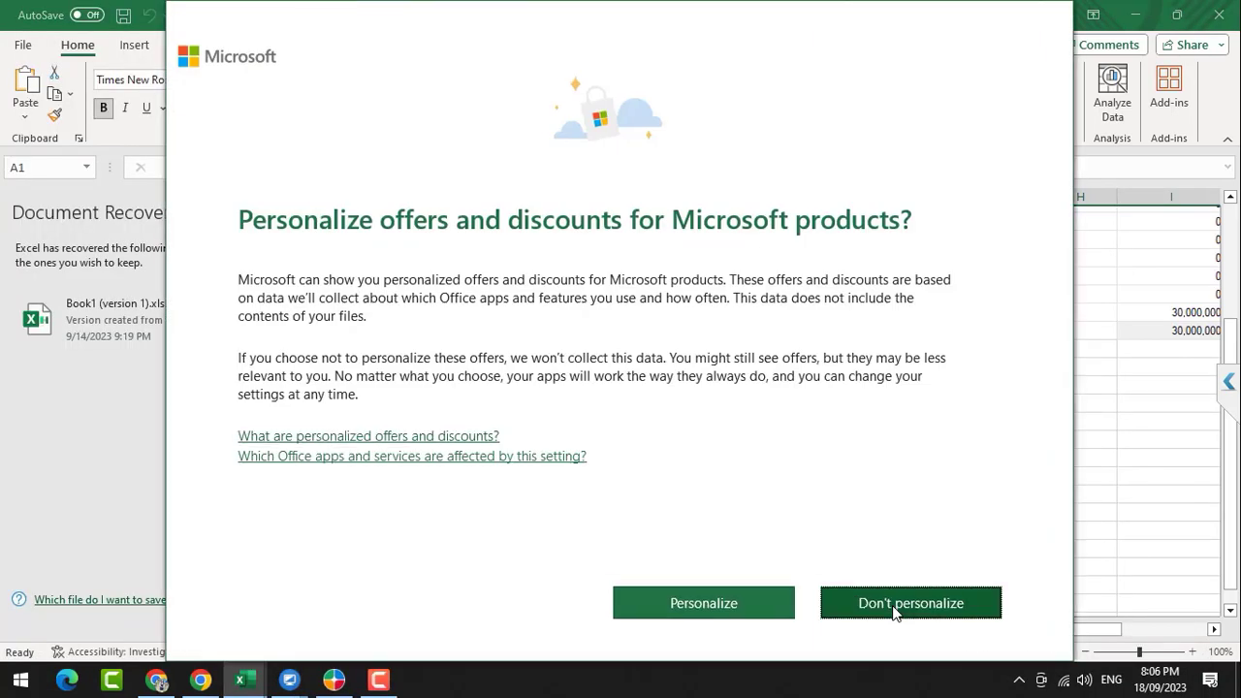
left_click(895, 608)
left_click(913, 611)
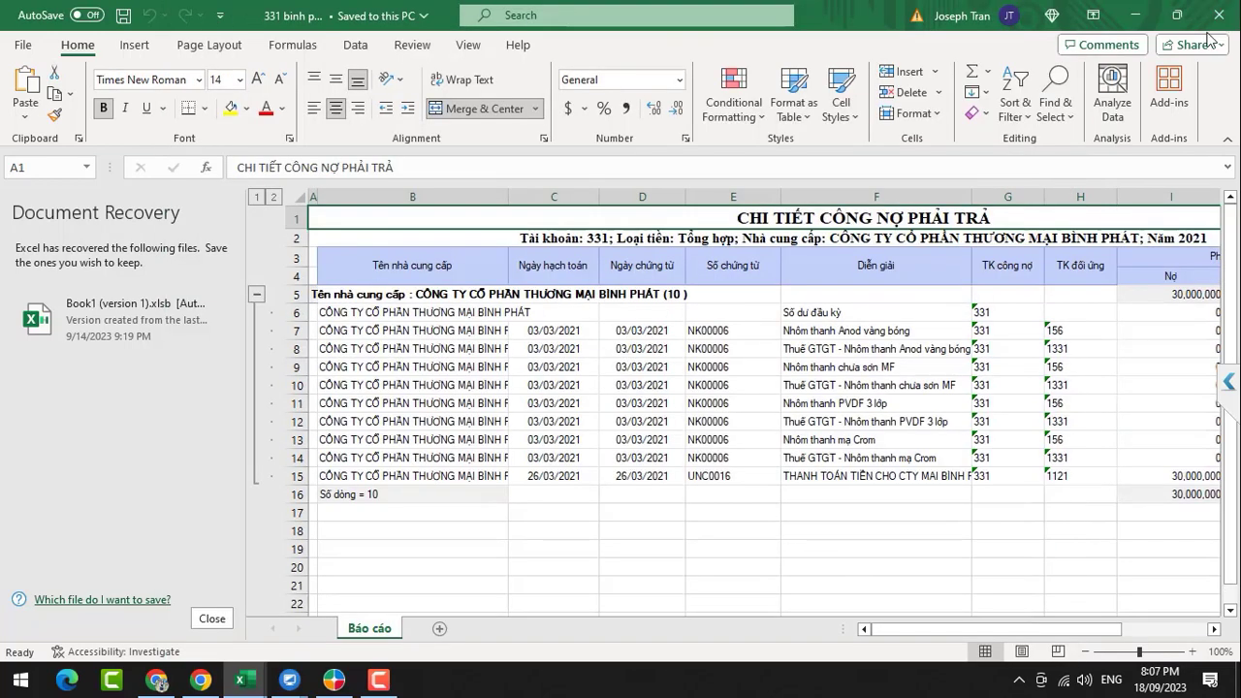
- Restore the workbook window to full size and open the student's computer in UltraViewer
double_click(923, 30)
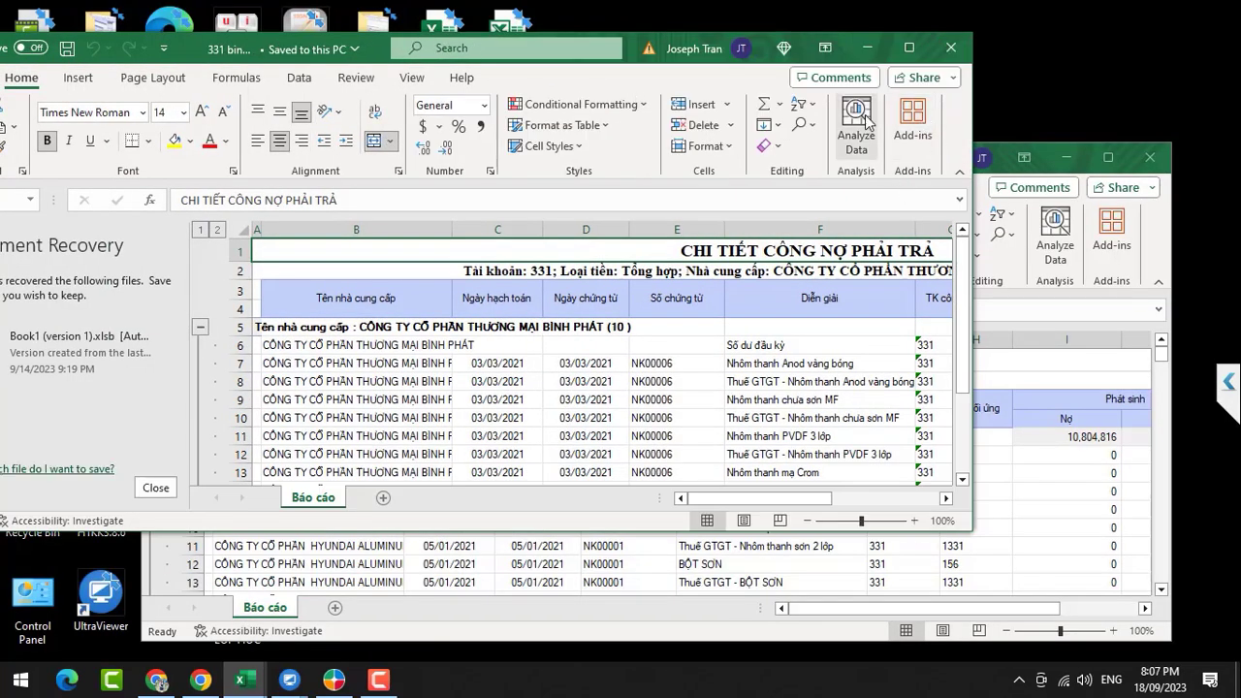
left_click(910, 46)
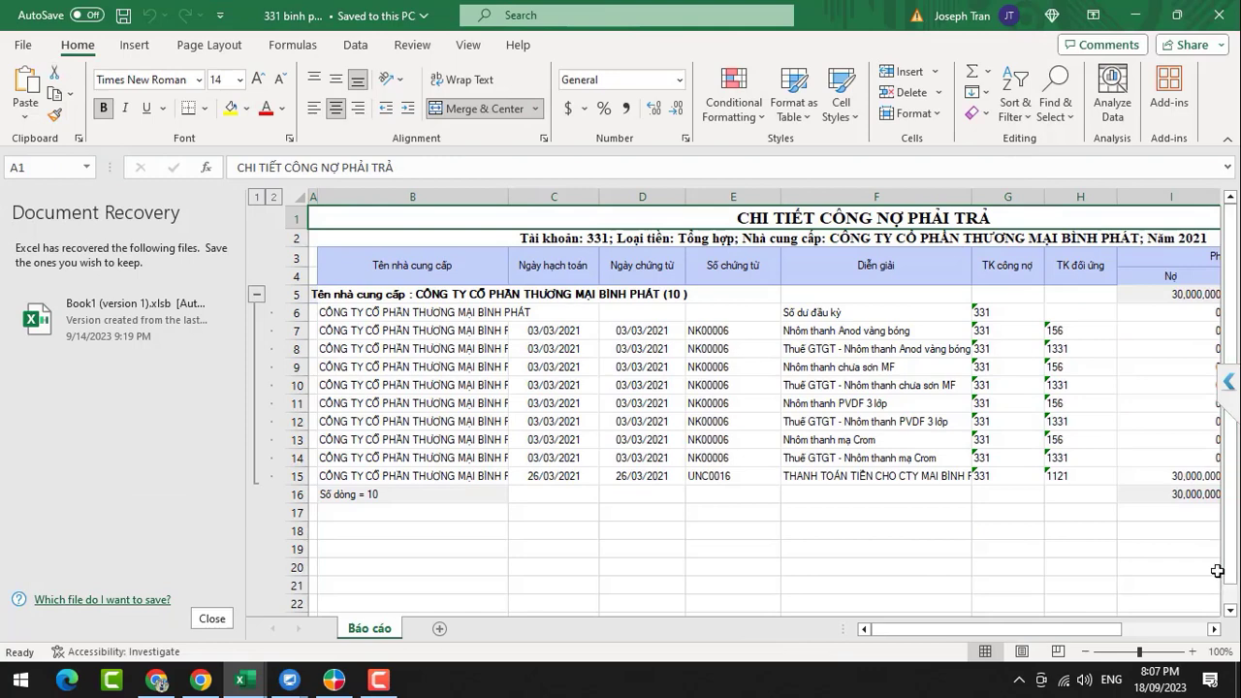
left_click_drag(999, 628, 722, 686)
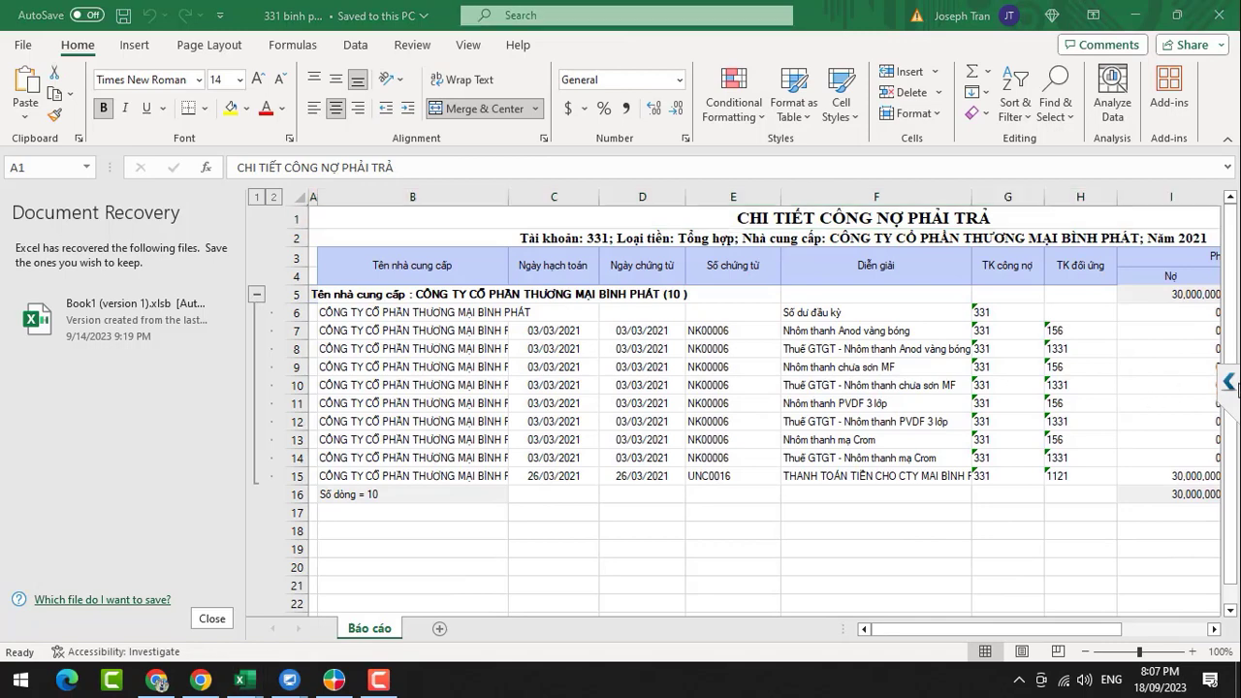
left_click(1229, 378)
double_click(1047, 301)
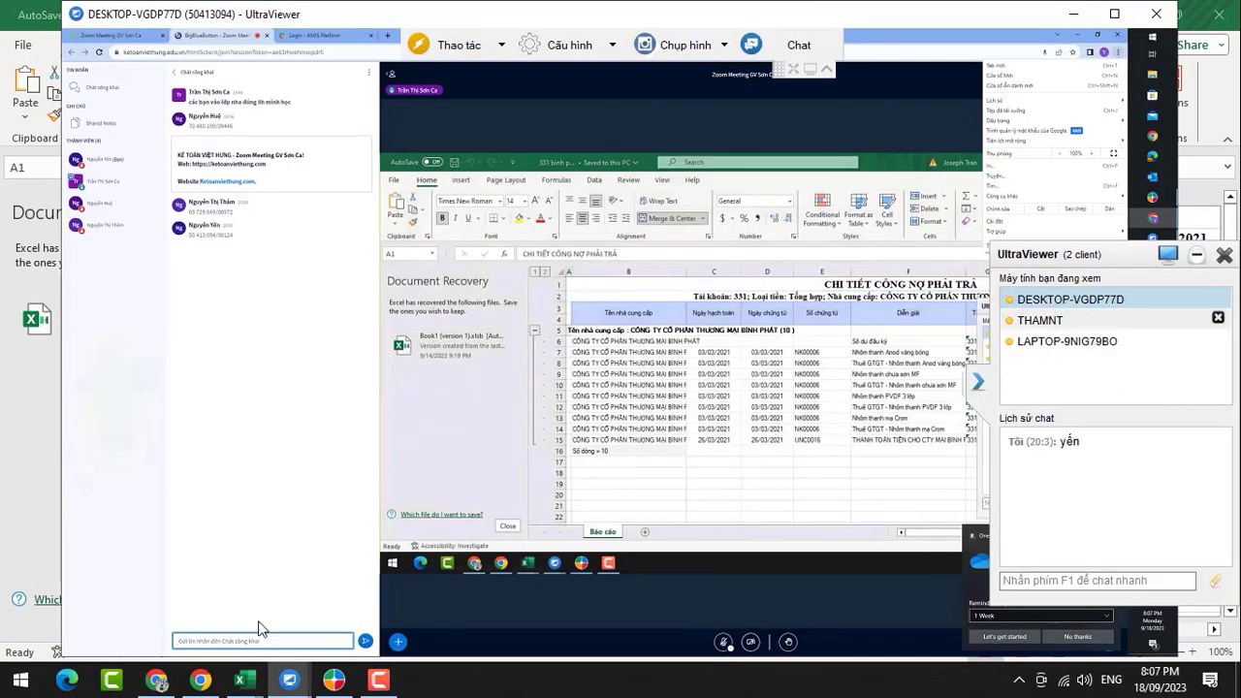
- In MISA SME, start Tệp > Nhập khẩu từ Excel and close the advertisement popup
left_click(333, 680)
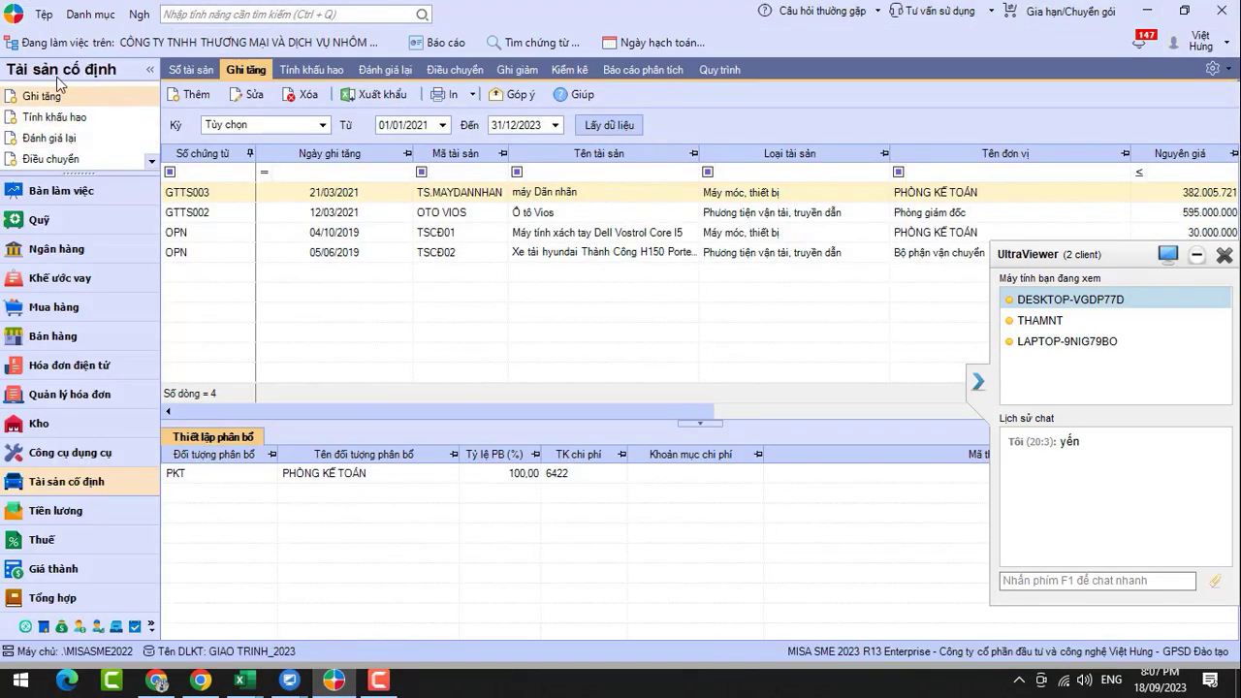
left_click(44, 14)
left_click(127, 238)
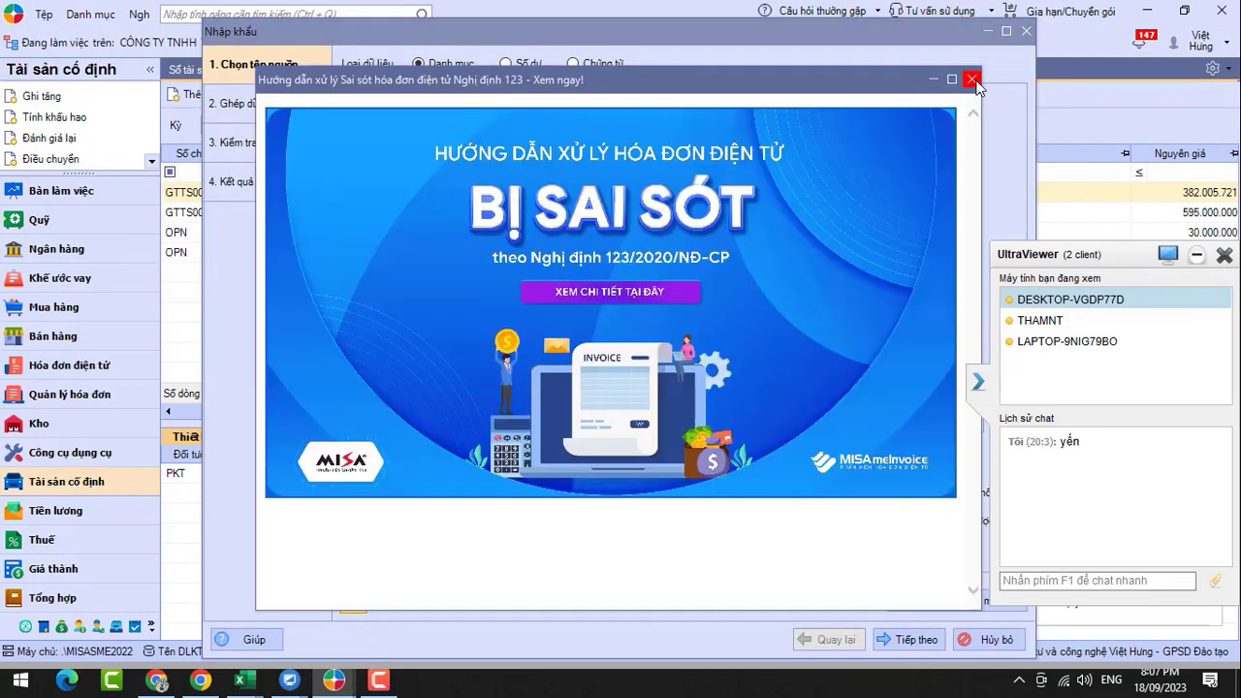
left_click(972, 79)
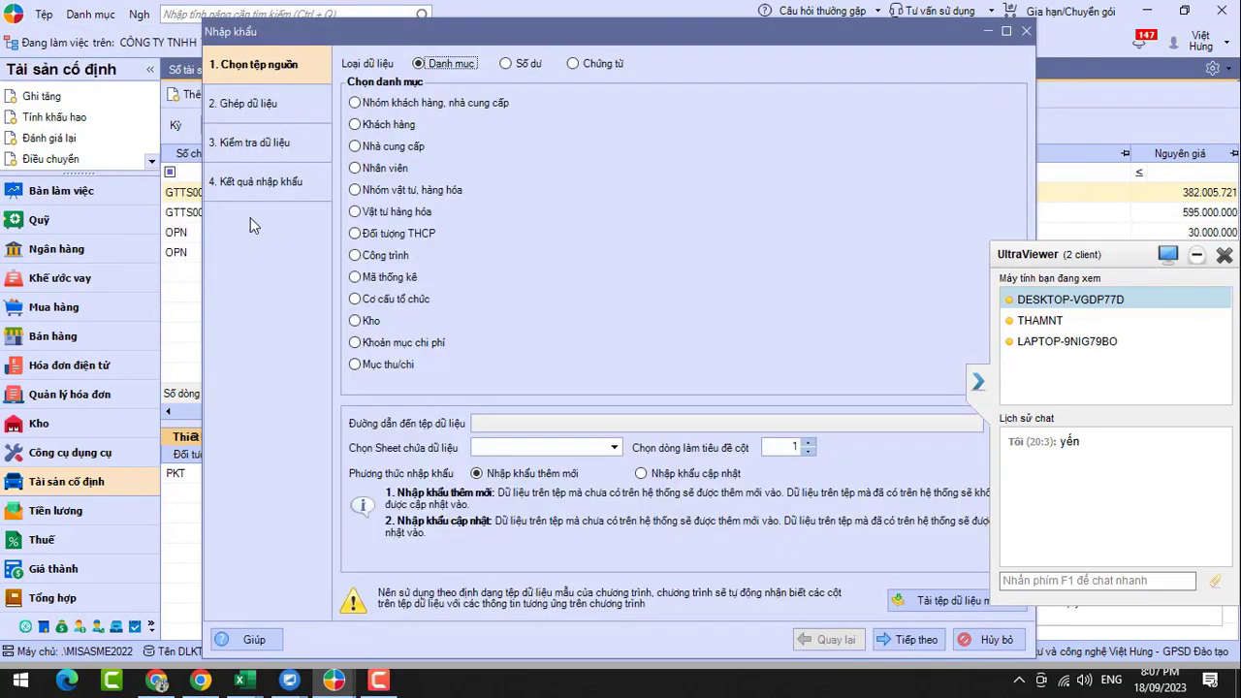
- Compare the Khách hàng, Nhà cung cấp, Nhân viên and Vật tư hàng hóa categories, then return to the meeting
left_click(356, 125)
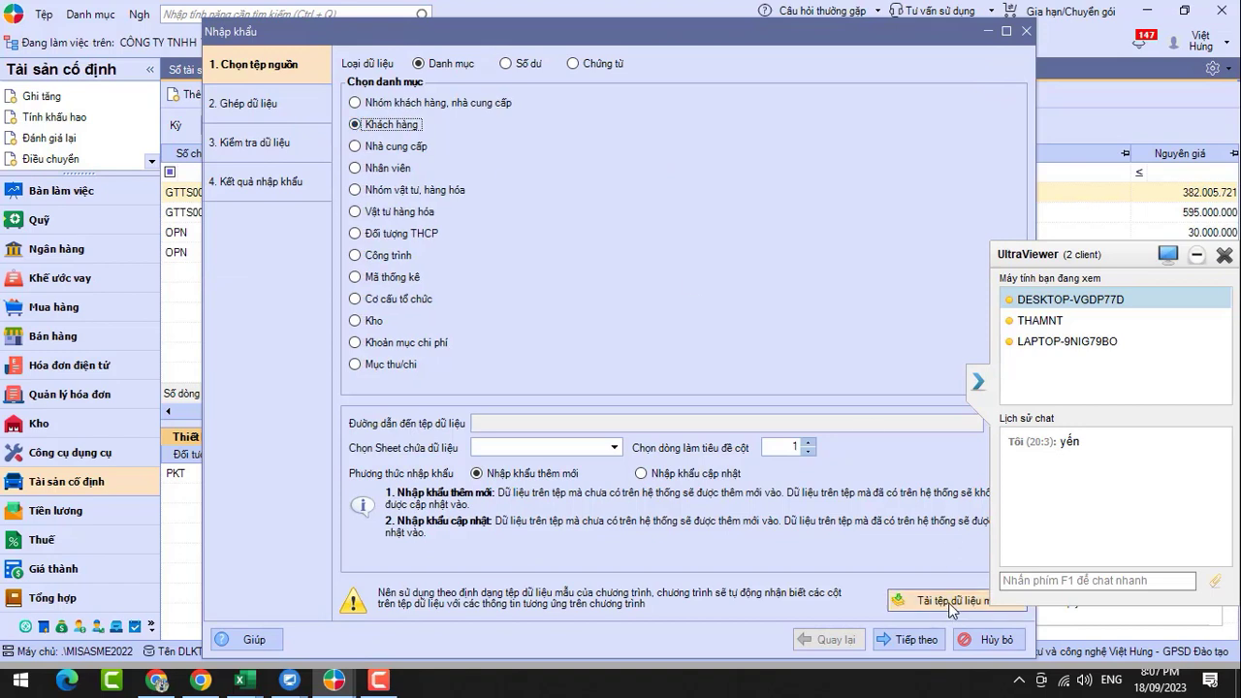
left_click(355, 145)
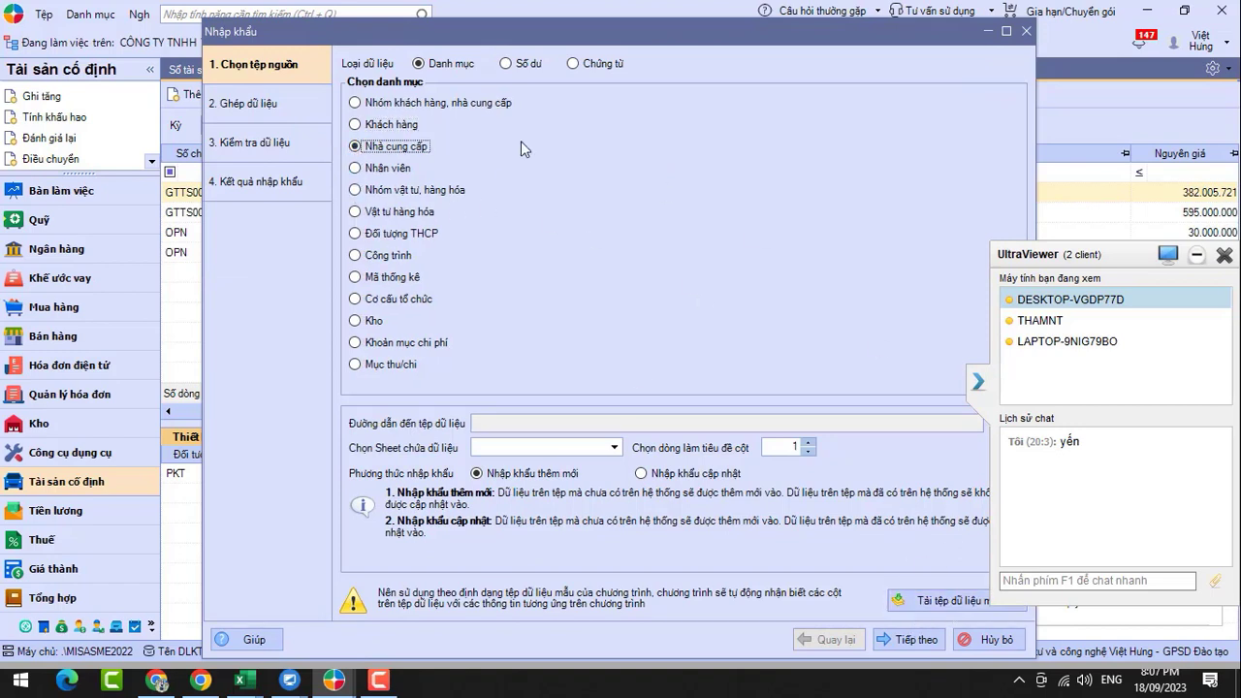
left_click(358, 169)
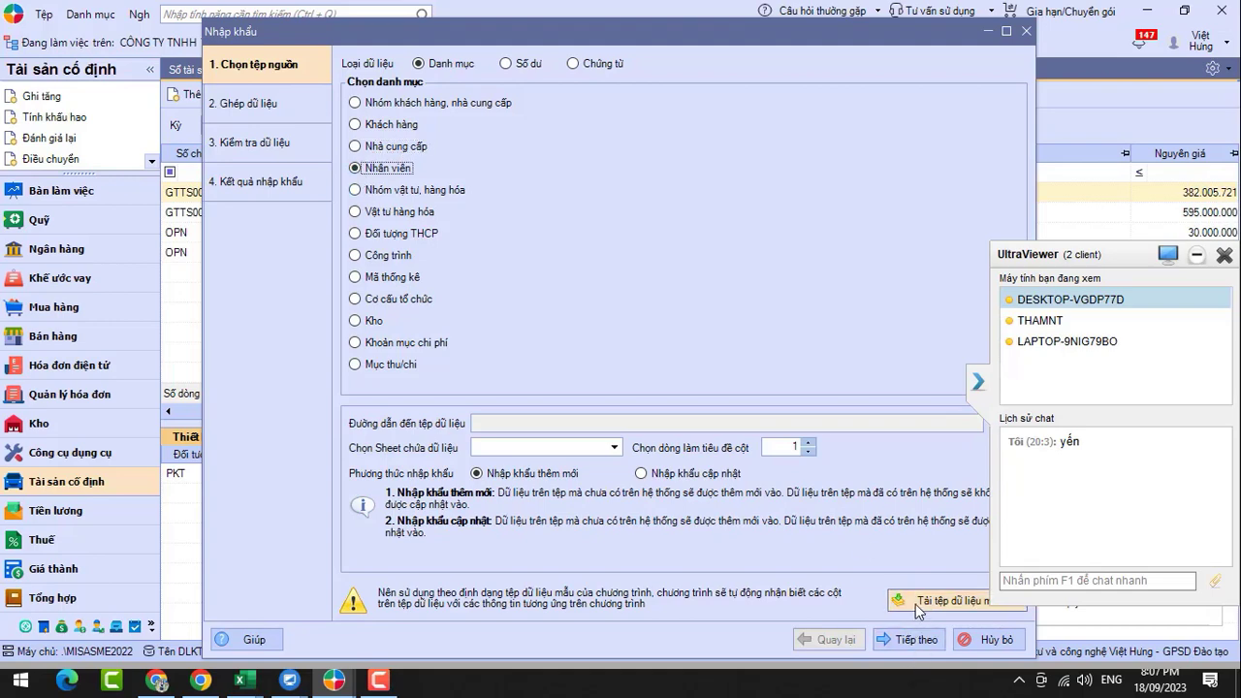
left_click(356, 212)
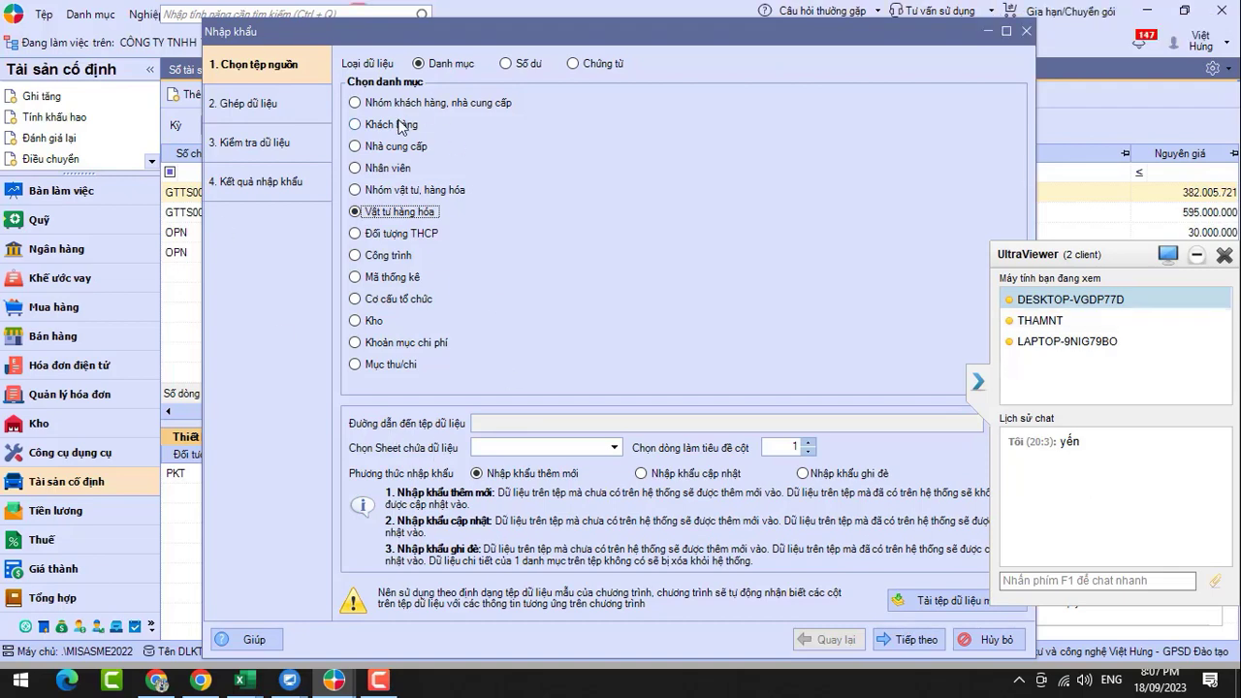
left_click(427, 684)
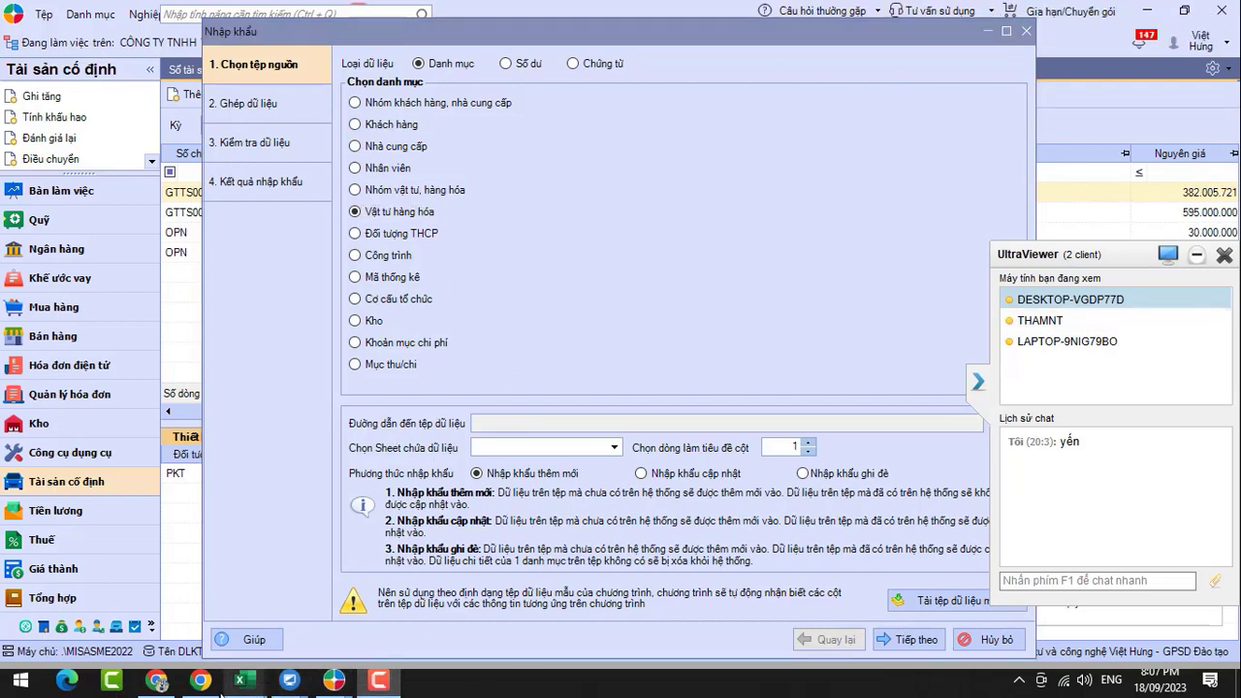
left_click(156, 681)
- Read the new class chat replies, then bring the 331 binh phat workbook back to the front
left_click(311, 14)
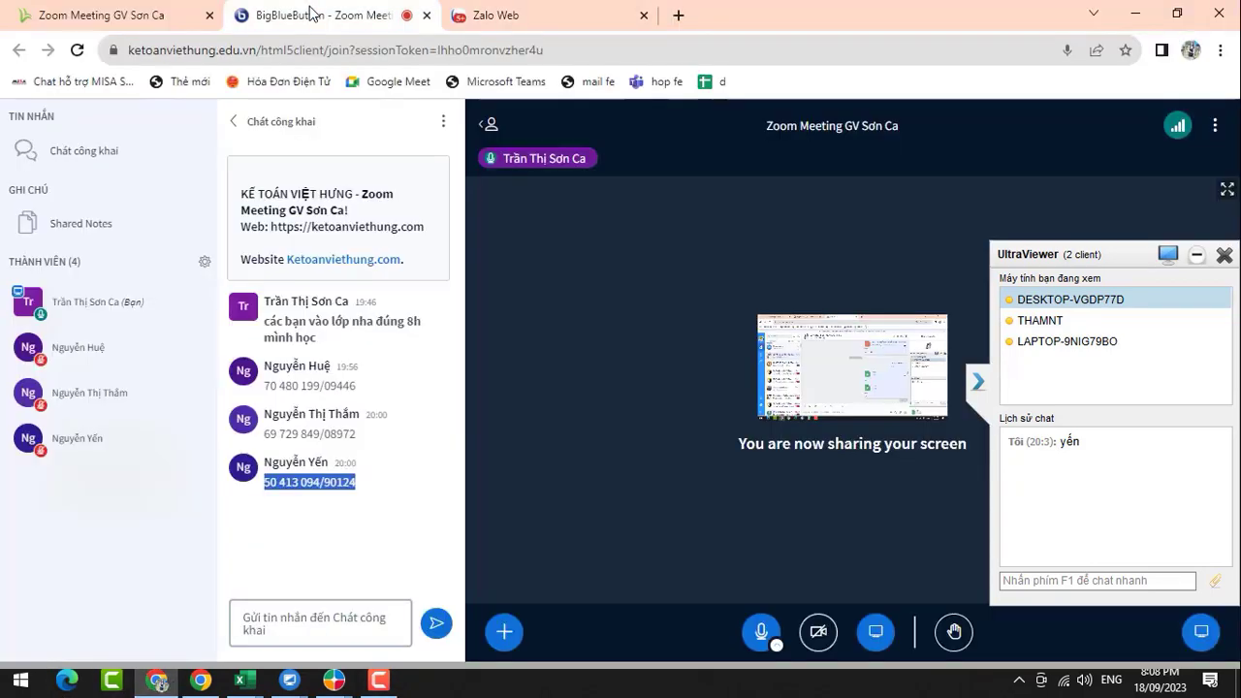
left_click(347, 624)
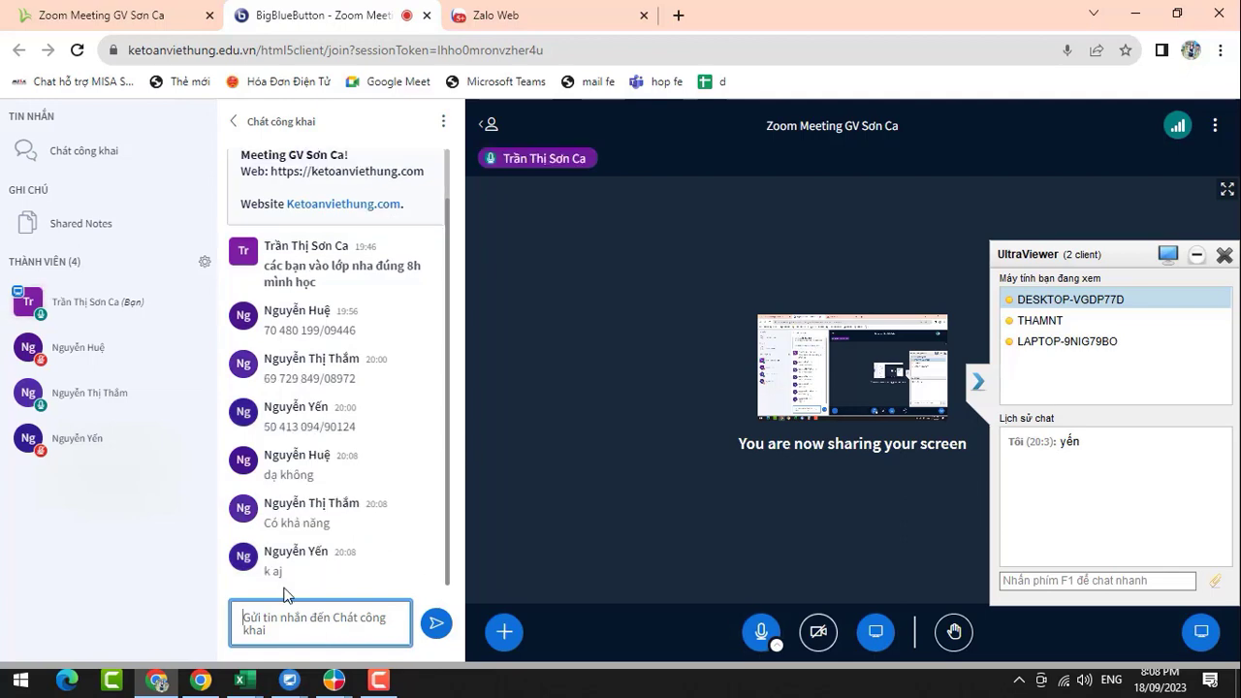
left_click(242, 680)
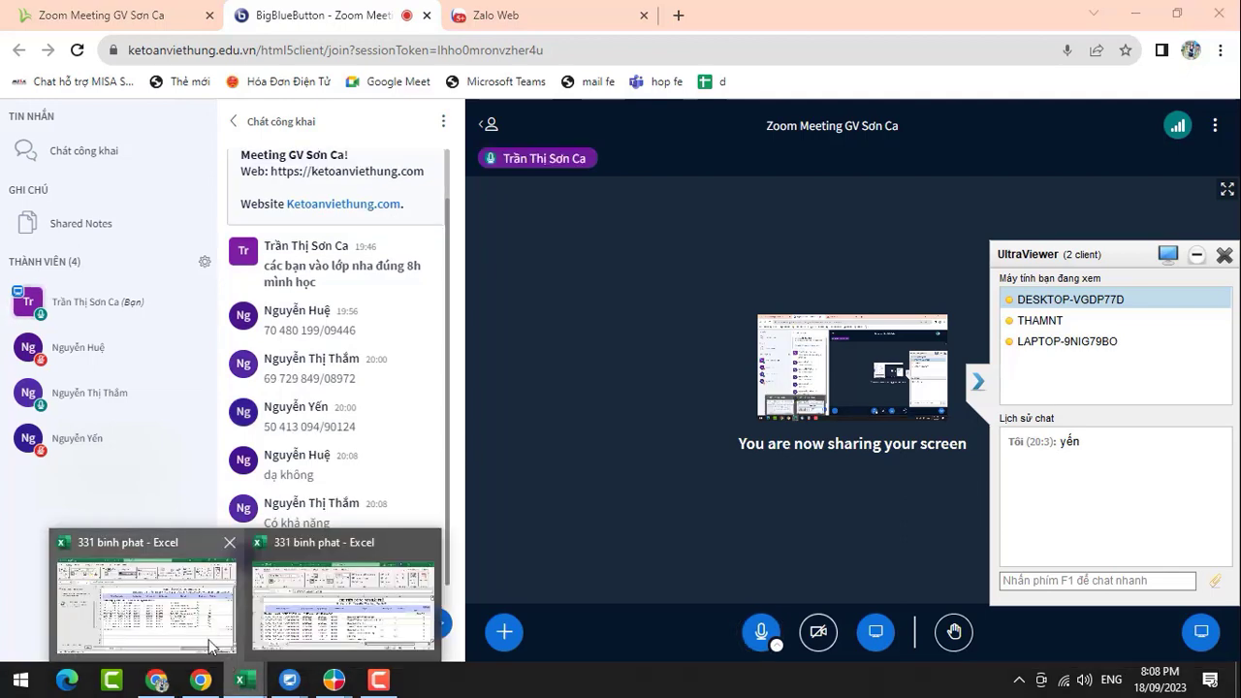
left_click(207, 644)
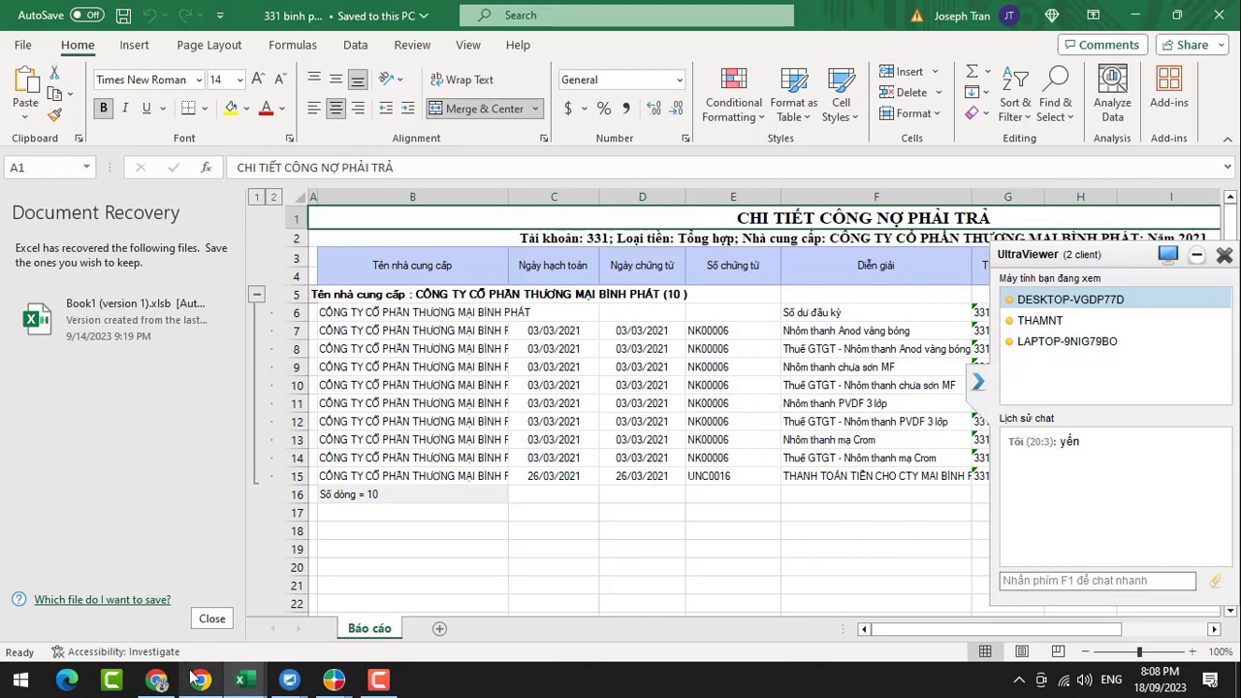
- Close the Bình Phát 331 payables detail workbook, revealing the Hyundai Aluminum Vina report
left_click(335, 194)
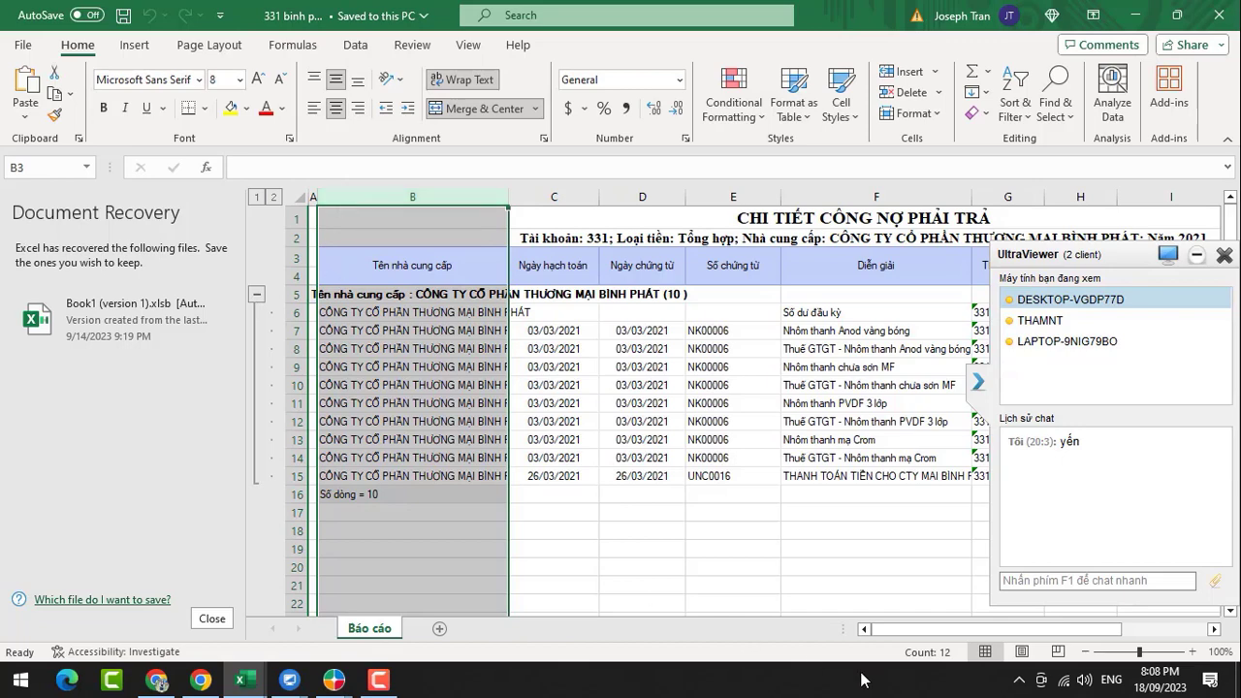
left_click(977, 381)
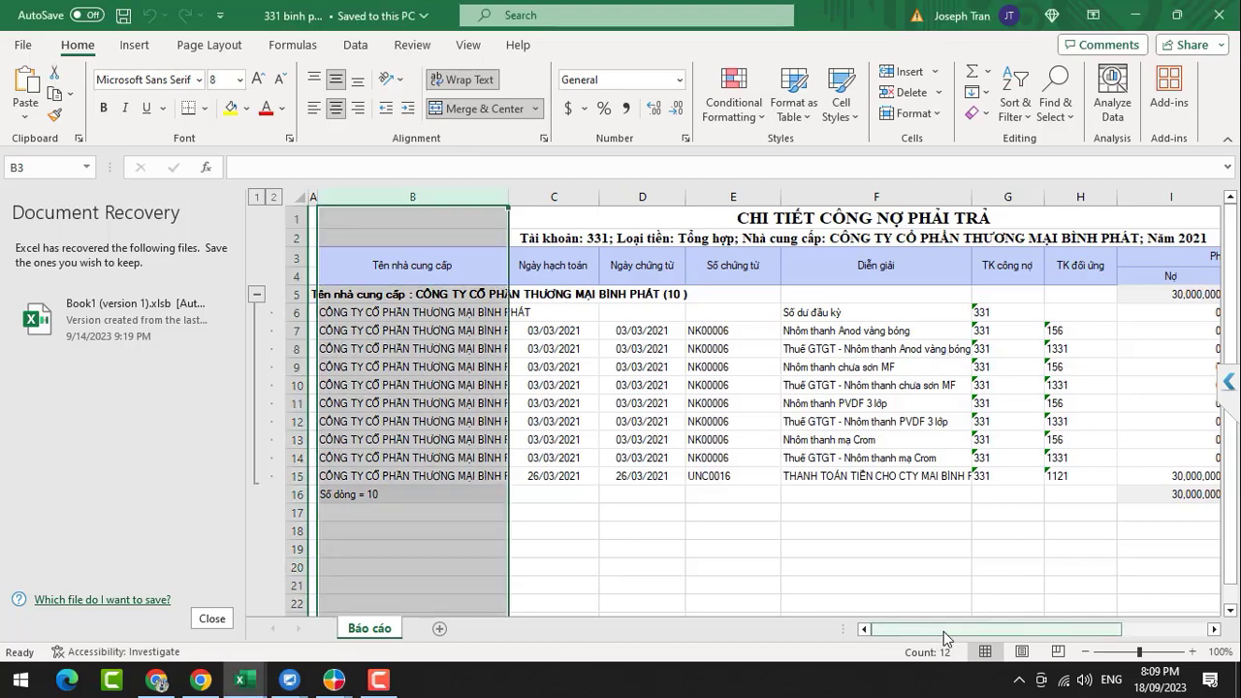
mouse_move(944, 632)
left_mouse_down()
mouse_move(1054, 637)
mouse_move(597, 620)
left_mouse_up()
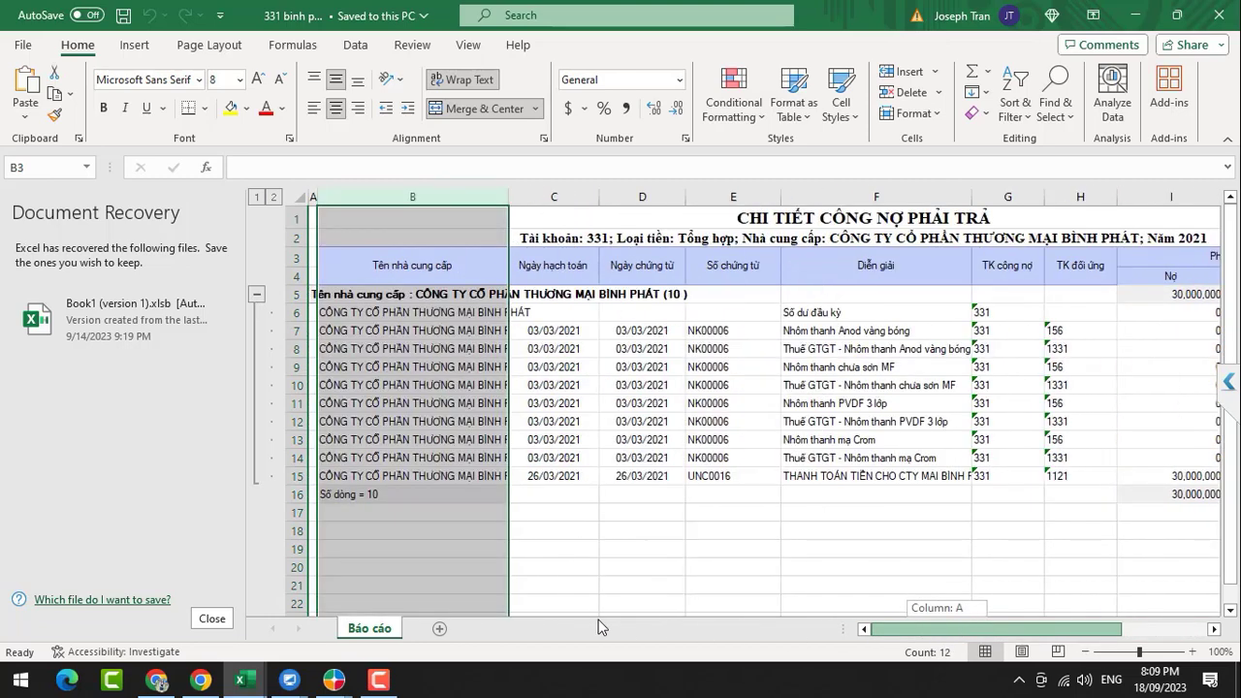
left_click(1230, 13)
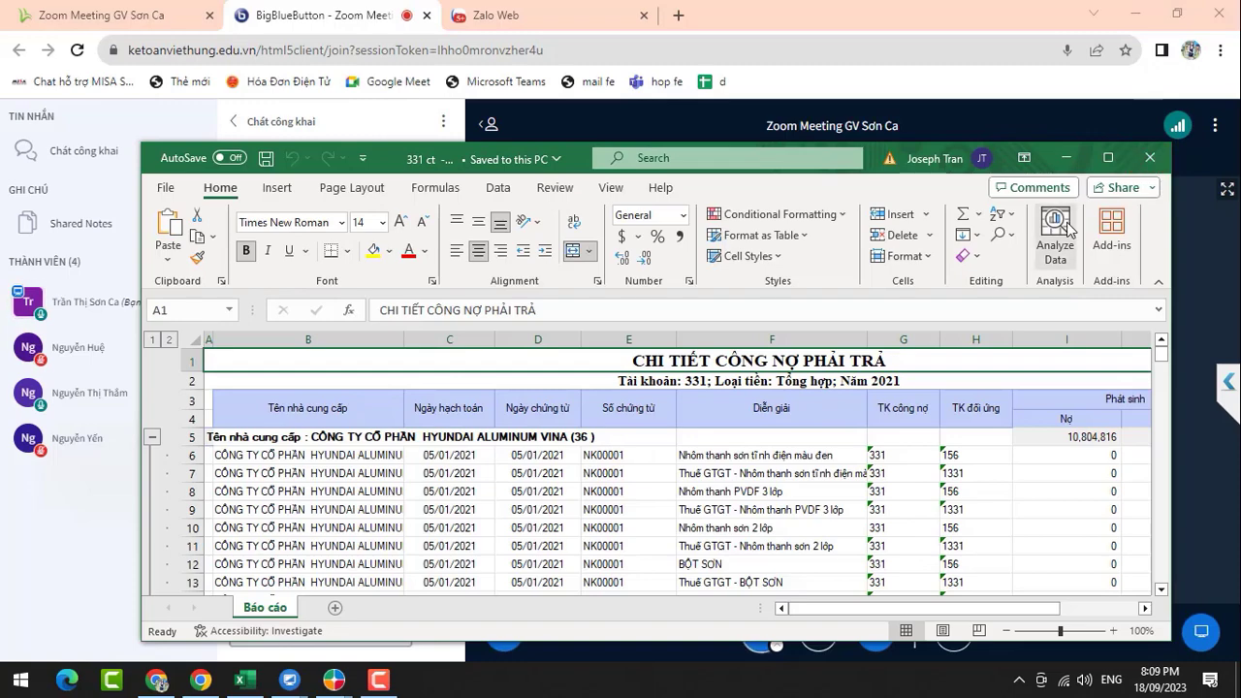
- Close the Hyundai workbook, open the 331 workbook from the desktop and maximize it
left_click(1150, 158)
right_click(866, 686)
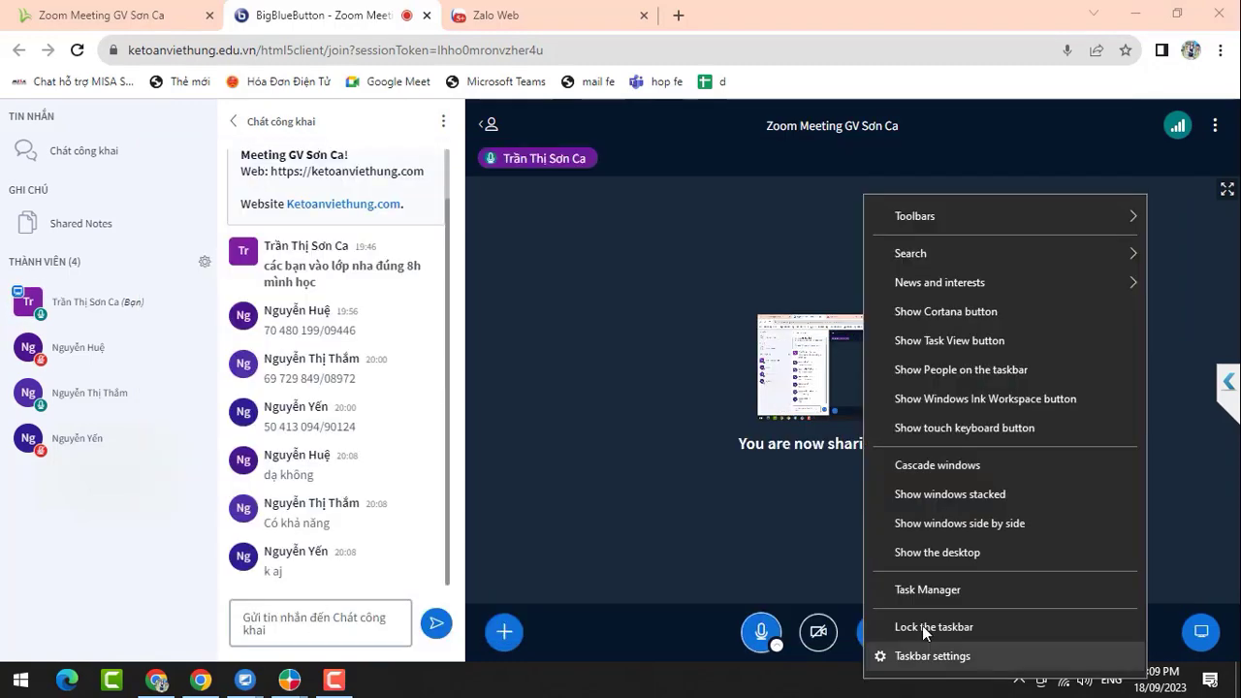
left_click(928, 553)
double_click(373, 412)
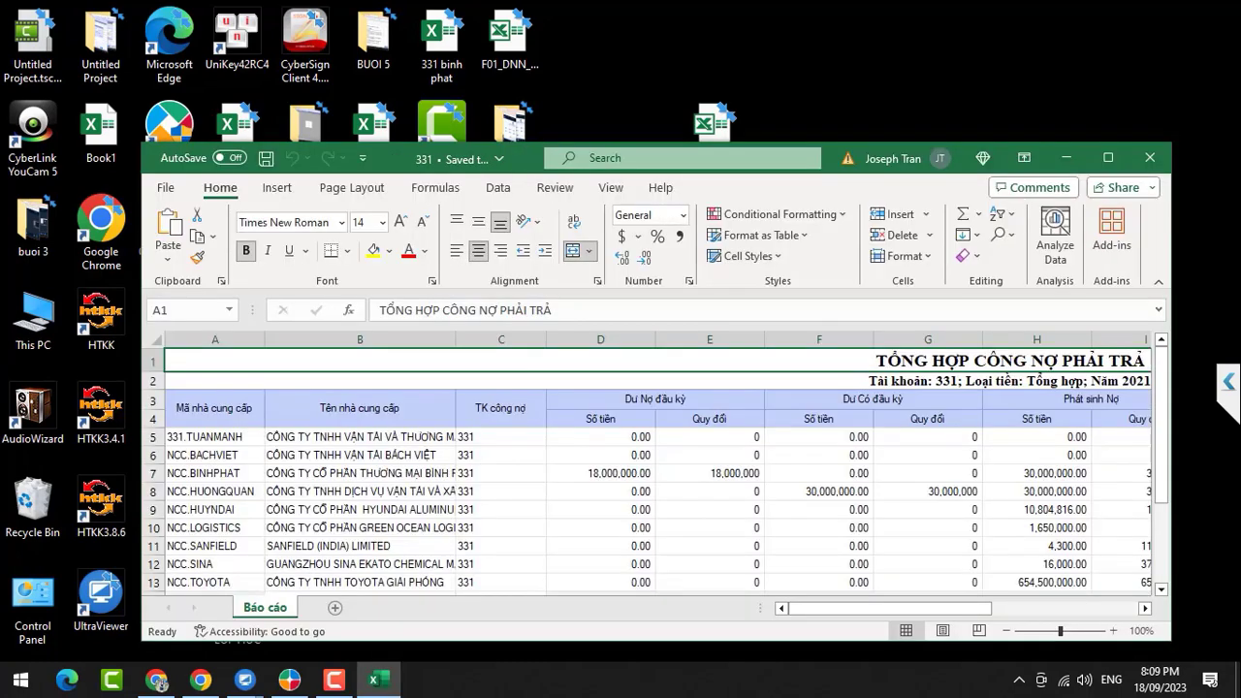
left_click(1106, 77)
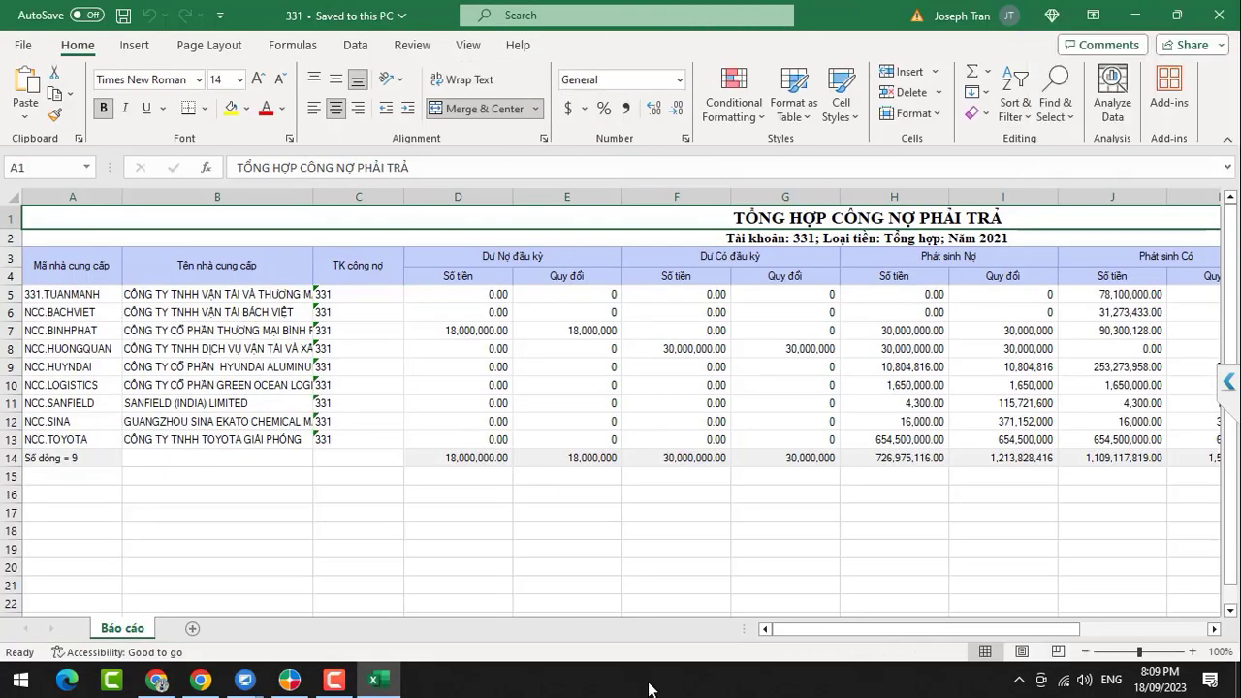
left_click_drag(839, 629, 1191, 630)
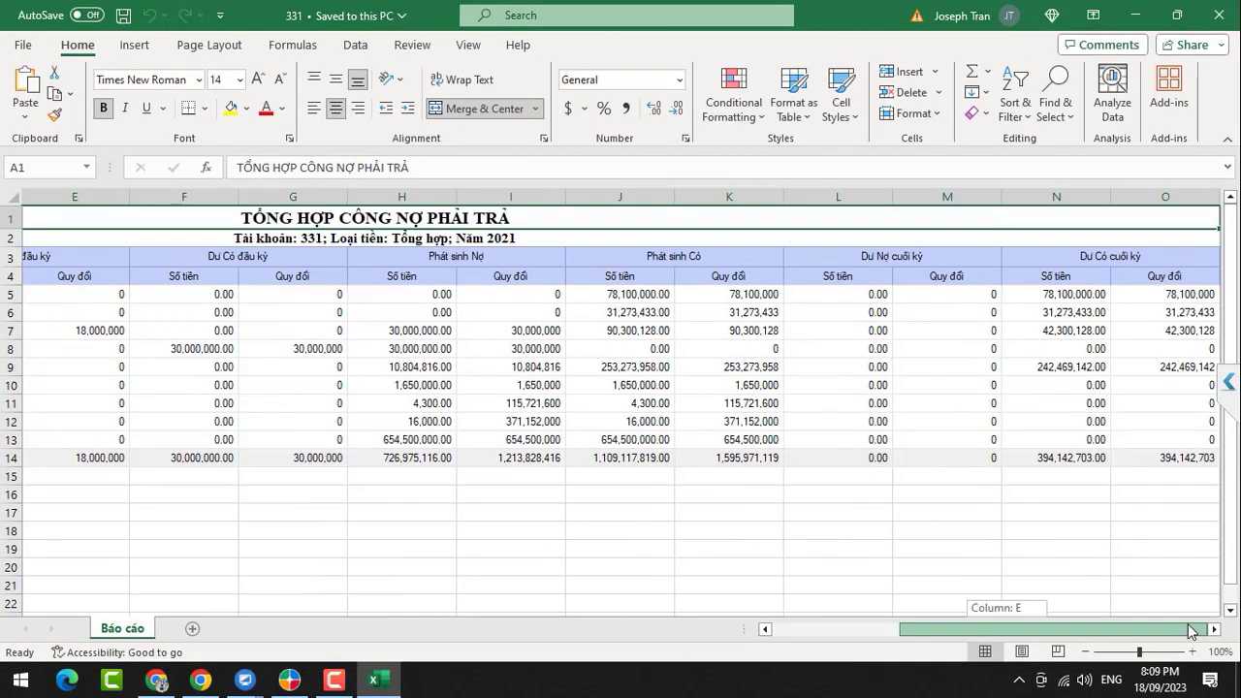
left_click_drag(1191, 630, 833, 630)
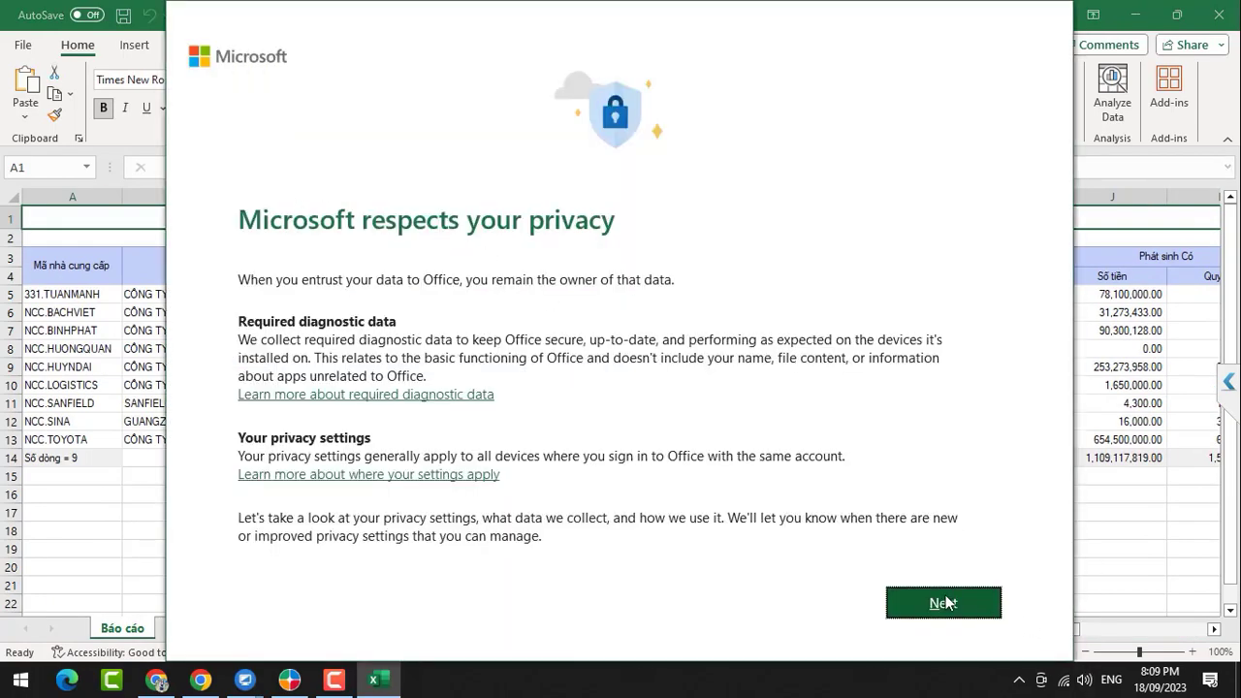
- Dismiss the privacy prompts, declining personalized offers, and select supplier codes A5:A12
left_click(949, 602)
left_click(945, 618)
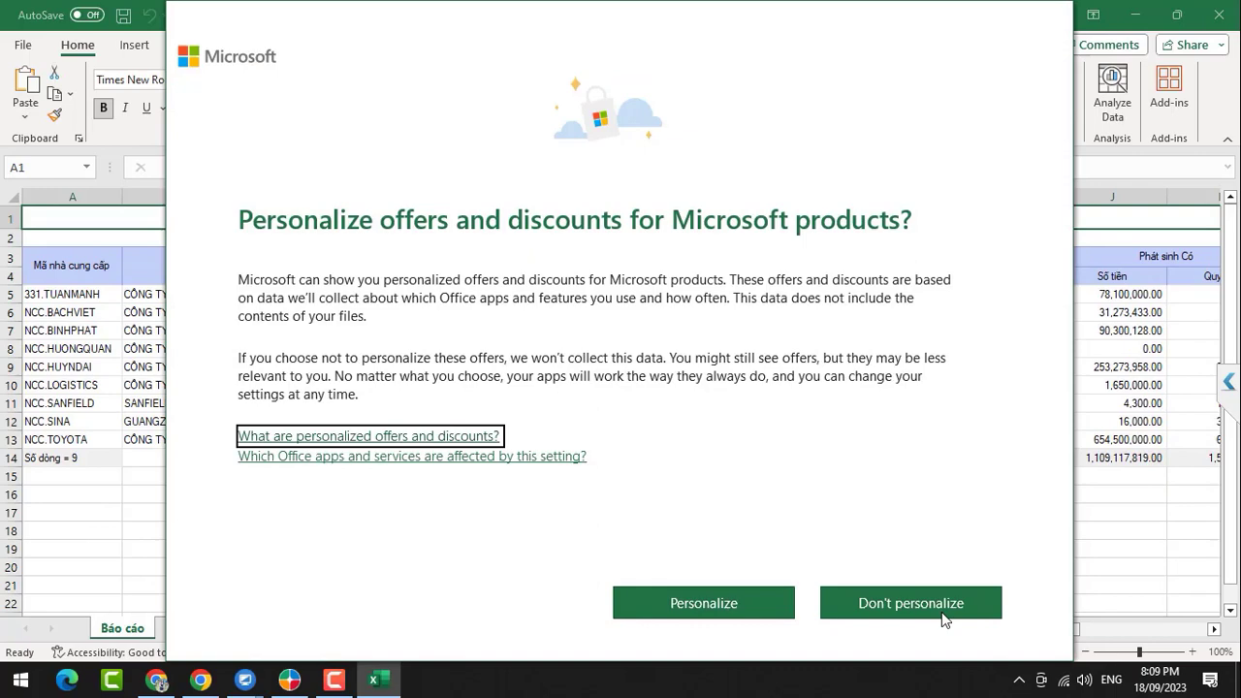
left_click(864, 613)
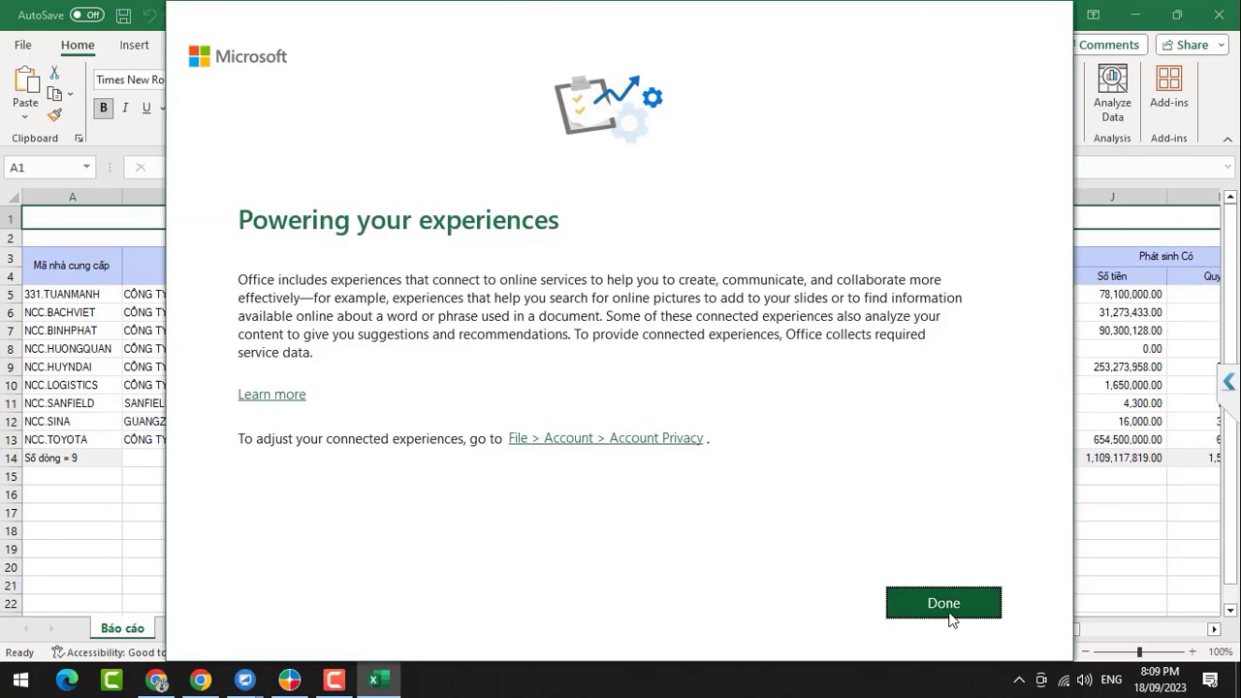
left_click(949, 615)
left_click_drag(50, 295, 58, 424)
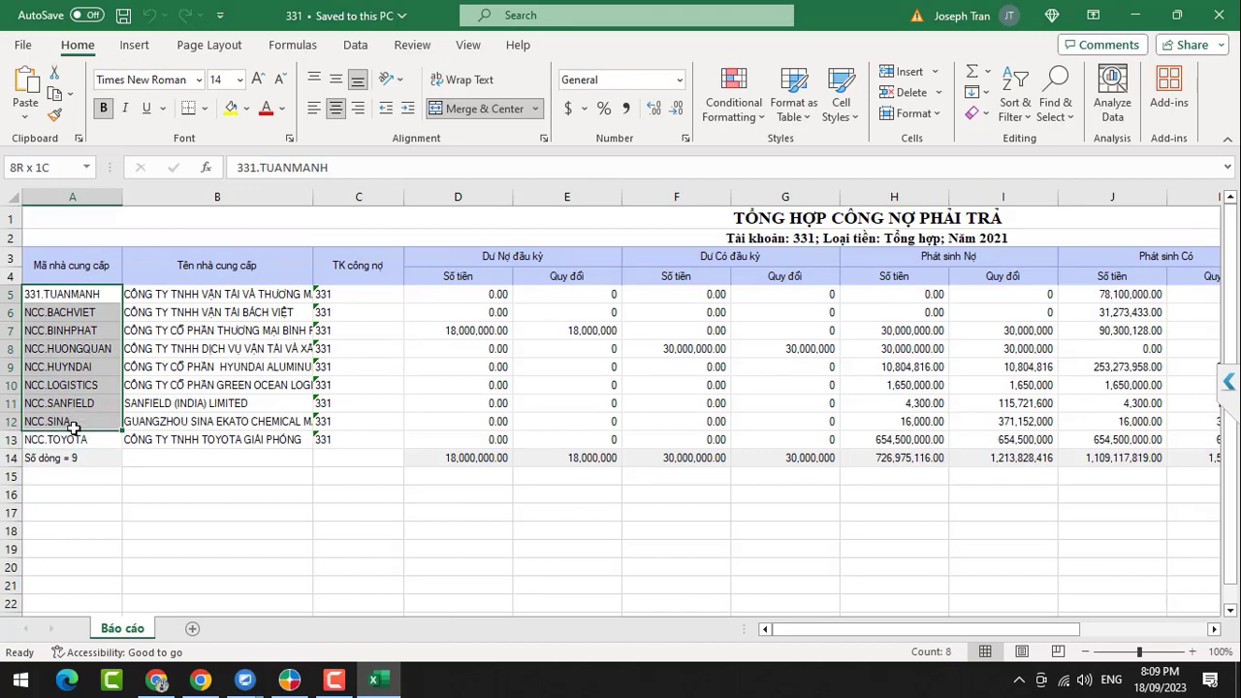
- Select the supplier code and name columns A:B, then switch to the BigBlueButton meeting
mouse_move(73, 428)
left_mouse_down()
mouse_move(72, 438)
mouse_move(193, 443)
left_mouse_up()
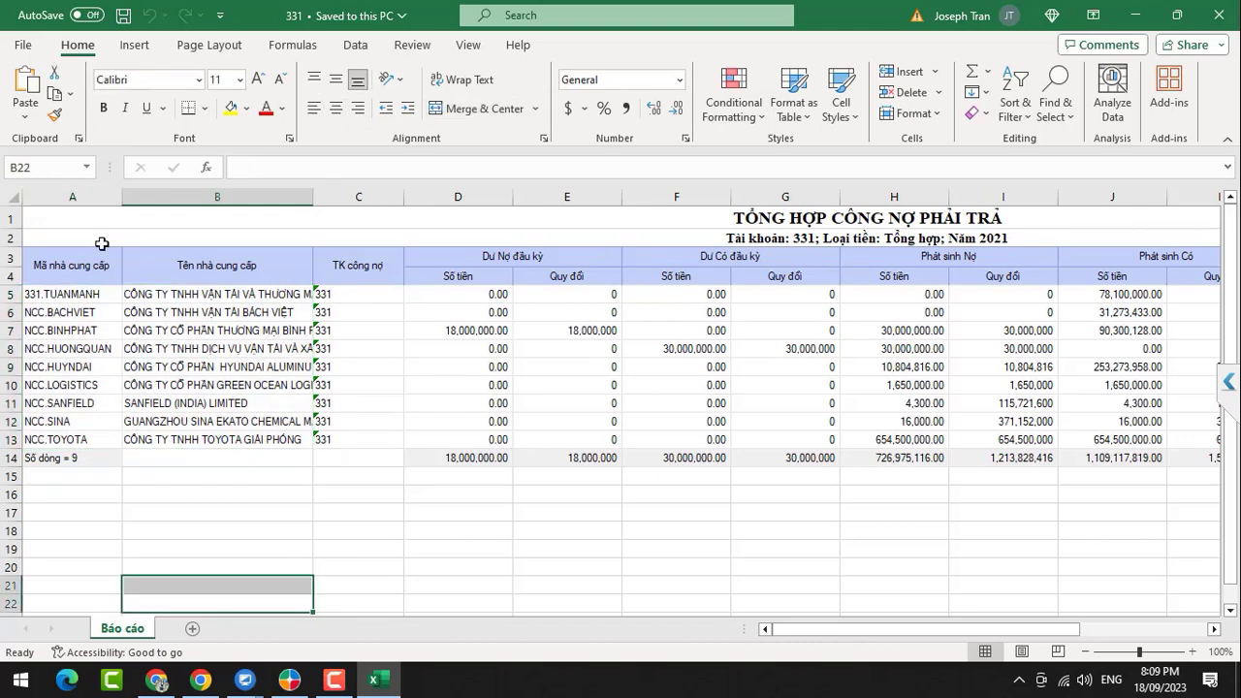
left_click_drag(46, 188, 236, 191)
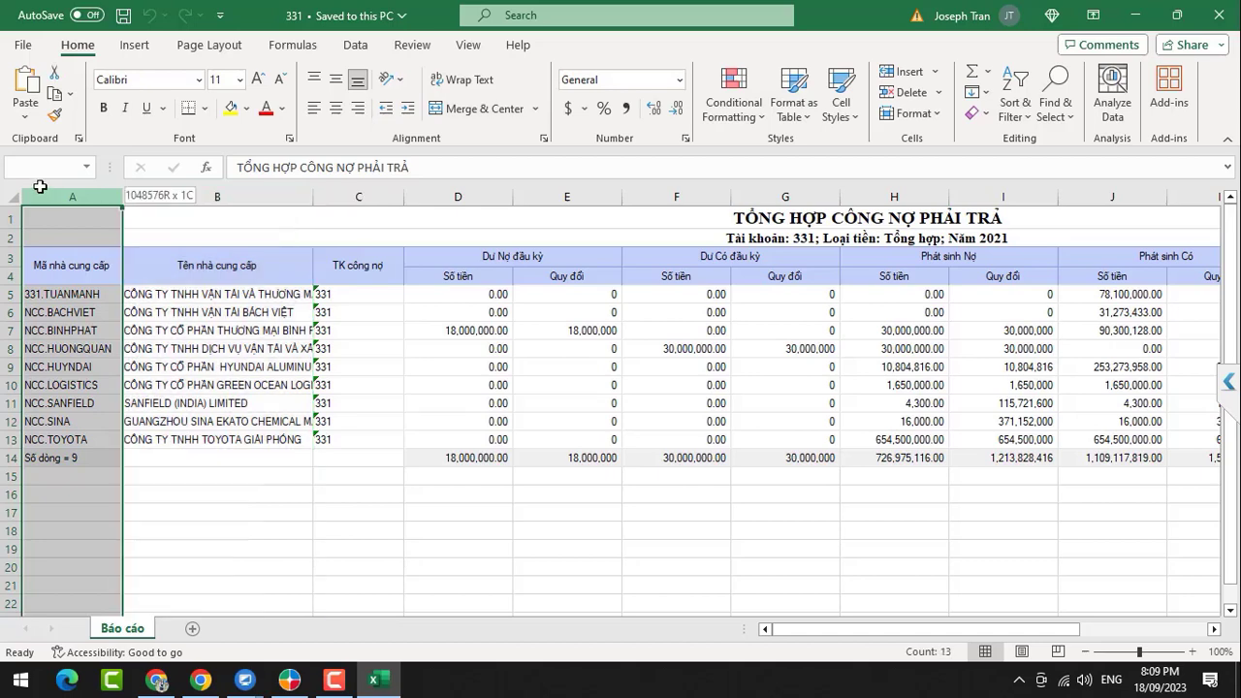
left_click(183, 240)
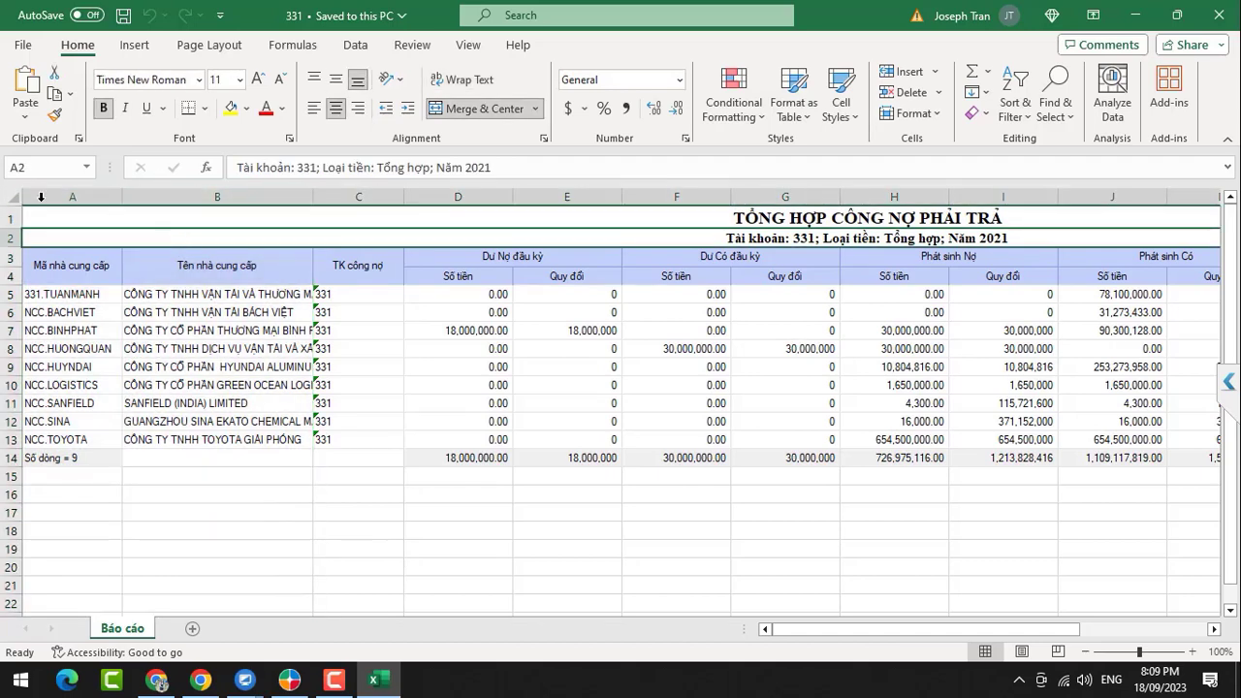
mouse_move(69, 197)
left_mouse_down()
mouse_move(213, 211)
mouse_move(98, 222)
mouse_move(163, 230)
left_mouse_up()
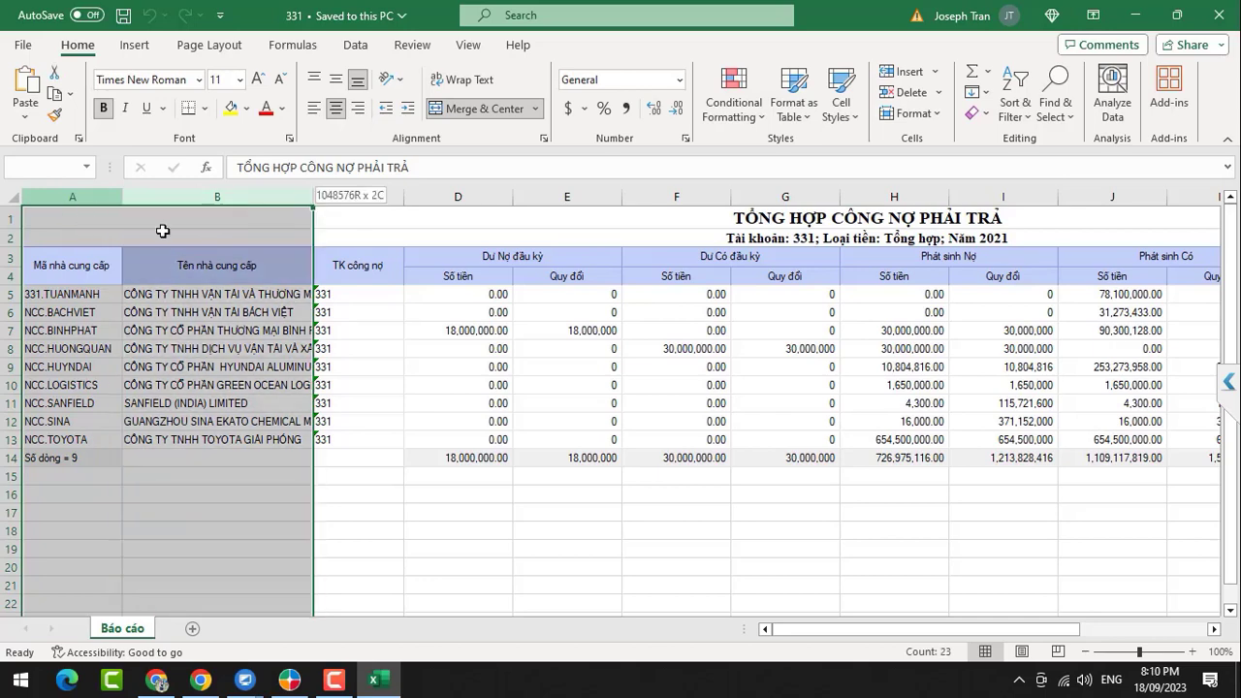
left_click(531, 547)
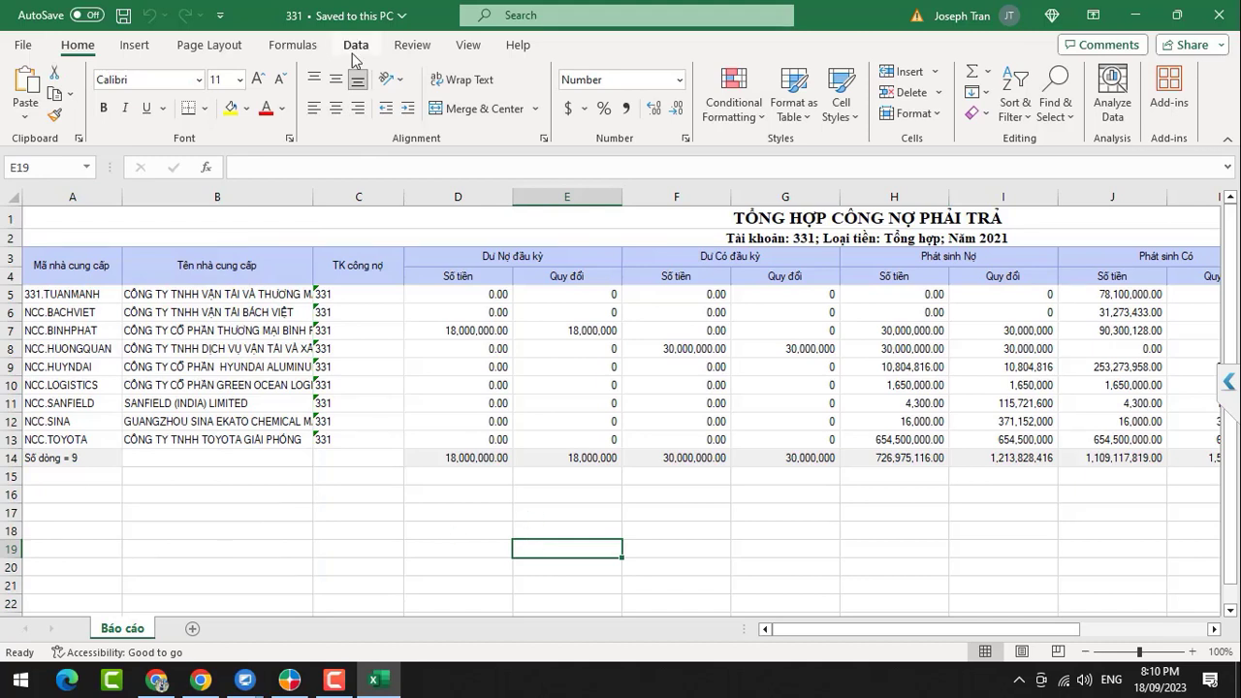
left_click(277, 520)
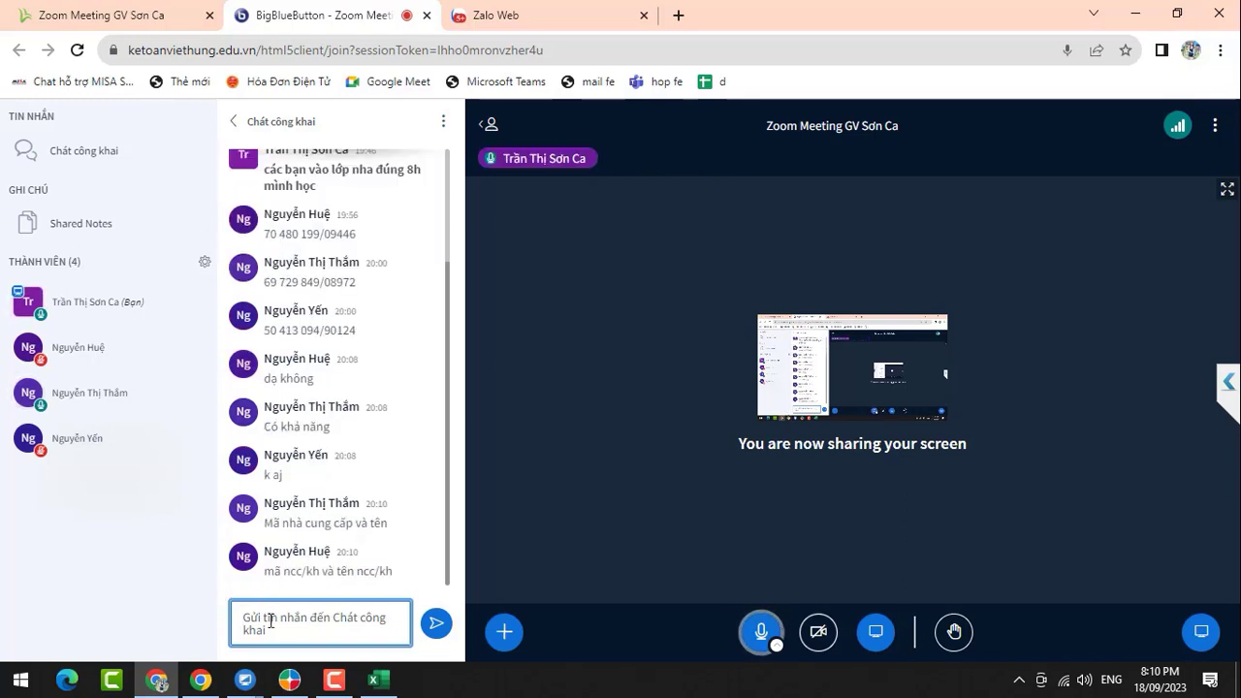
- Back in the 331 report, try a black fill on columns A:B, then undo it
left_click(379, 681)
left_click_drag(58, 197, 258, 201)
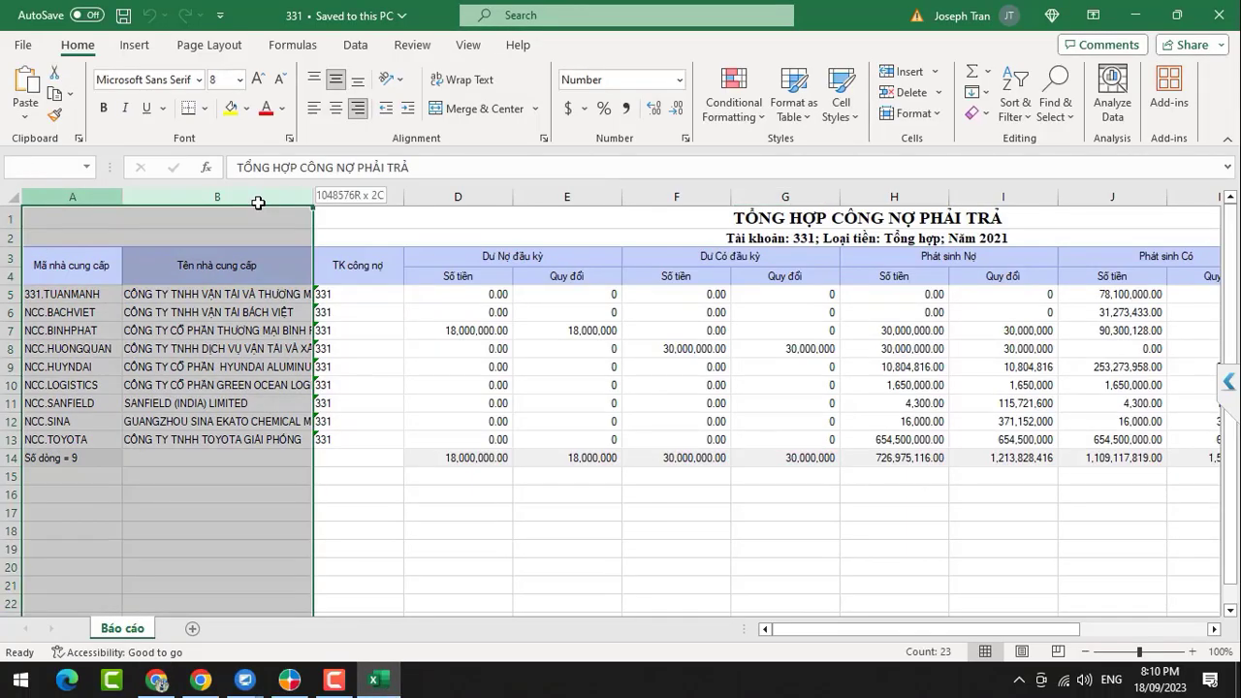
left_click(995, 239)
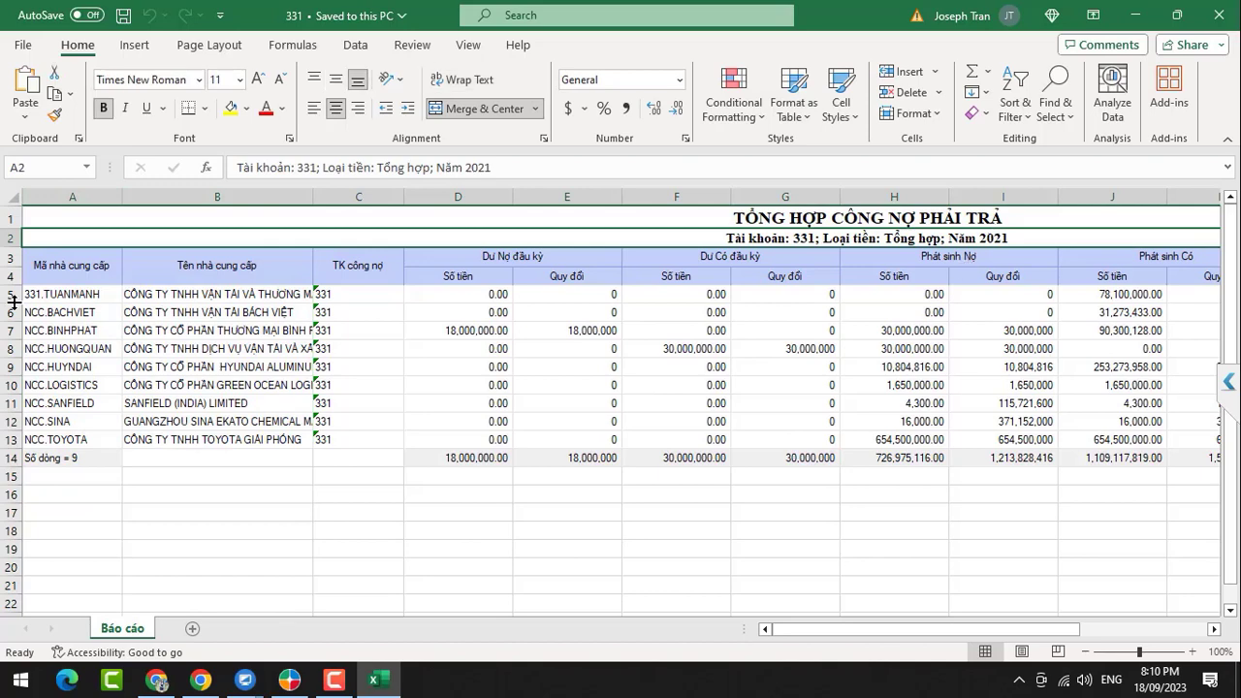
left_click_drag(74, 206, 204, 202)
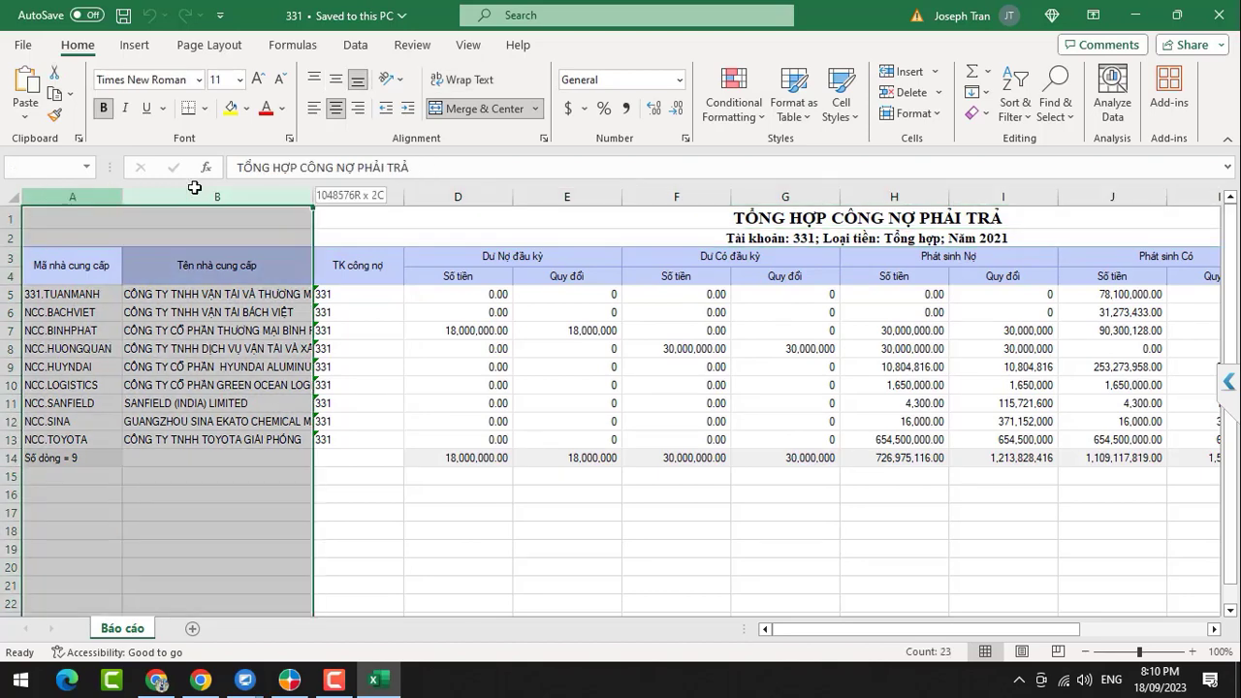
left_click_drag(204, 202, 199, 199)
left_click(247, 108)
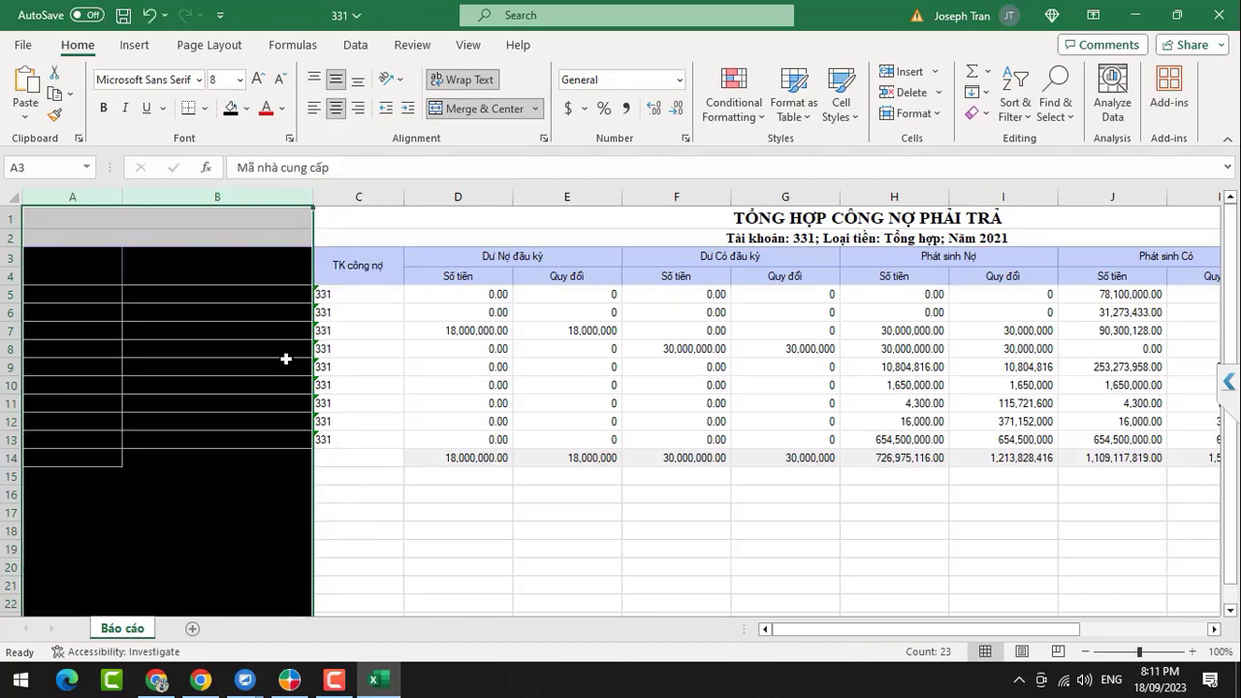
key("ctrl+z")
left_click(551, 601)
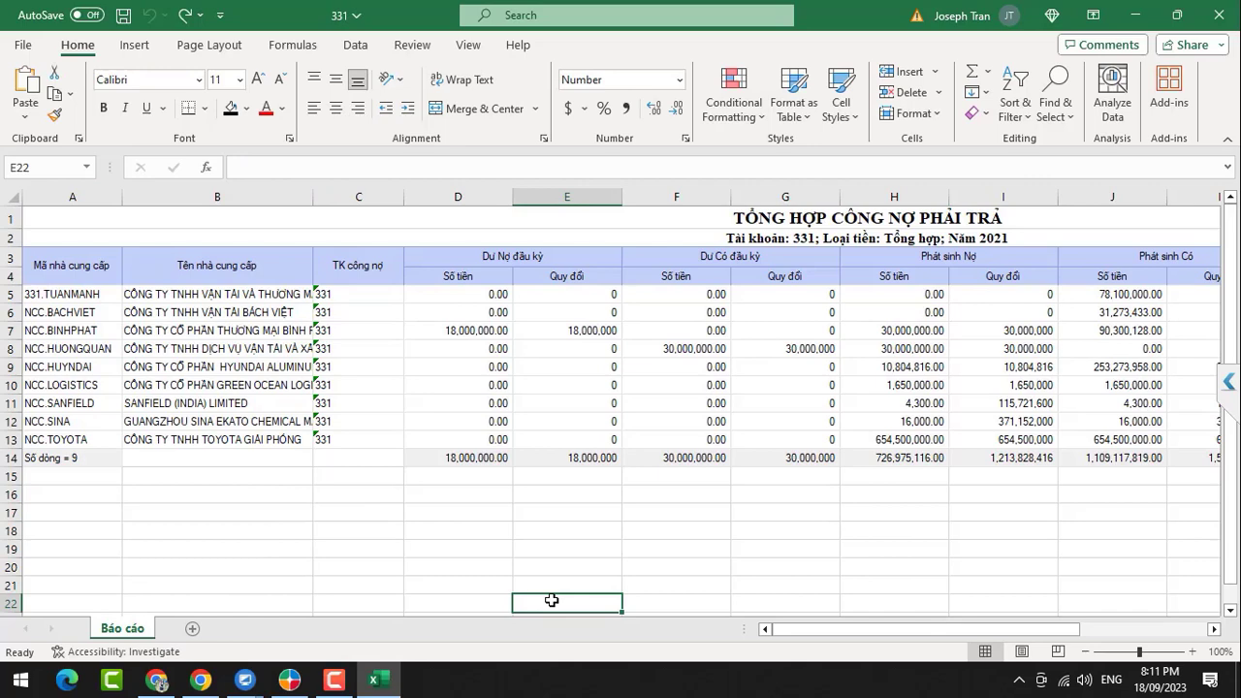
- Select title and header rows 1 to 4 to inspect the report's layout
left_click_drag(10, 219, 9, 277)
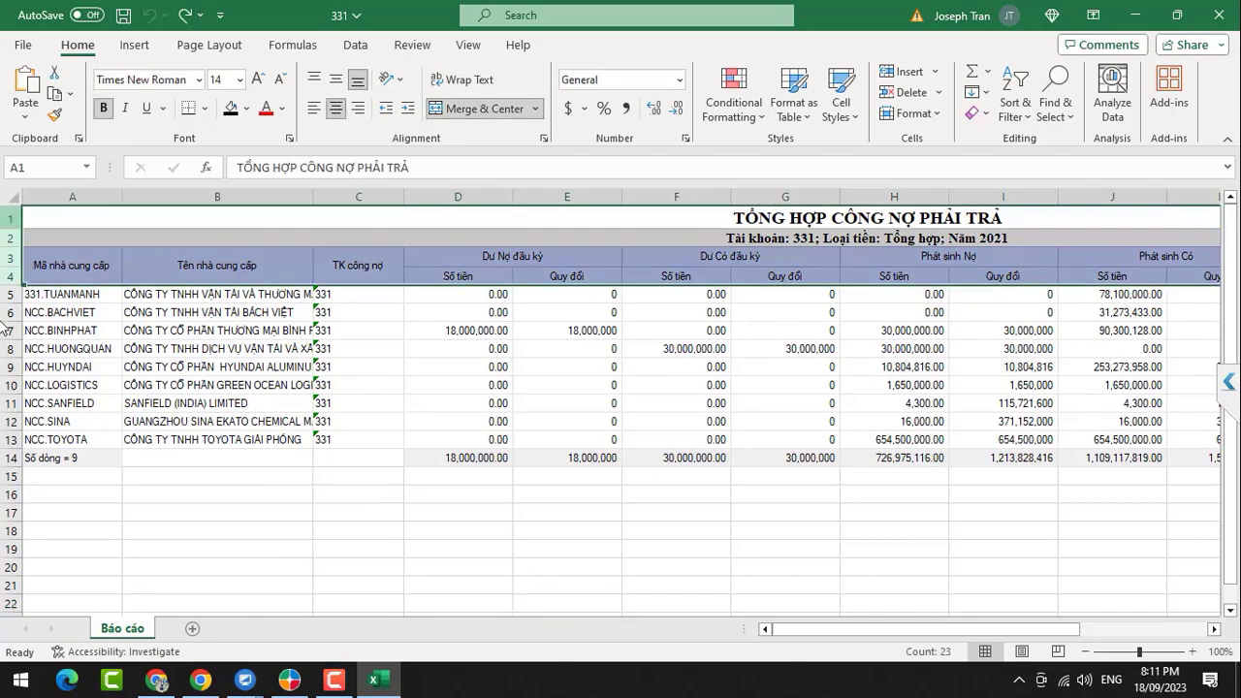
left_click(202, 582)
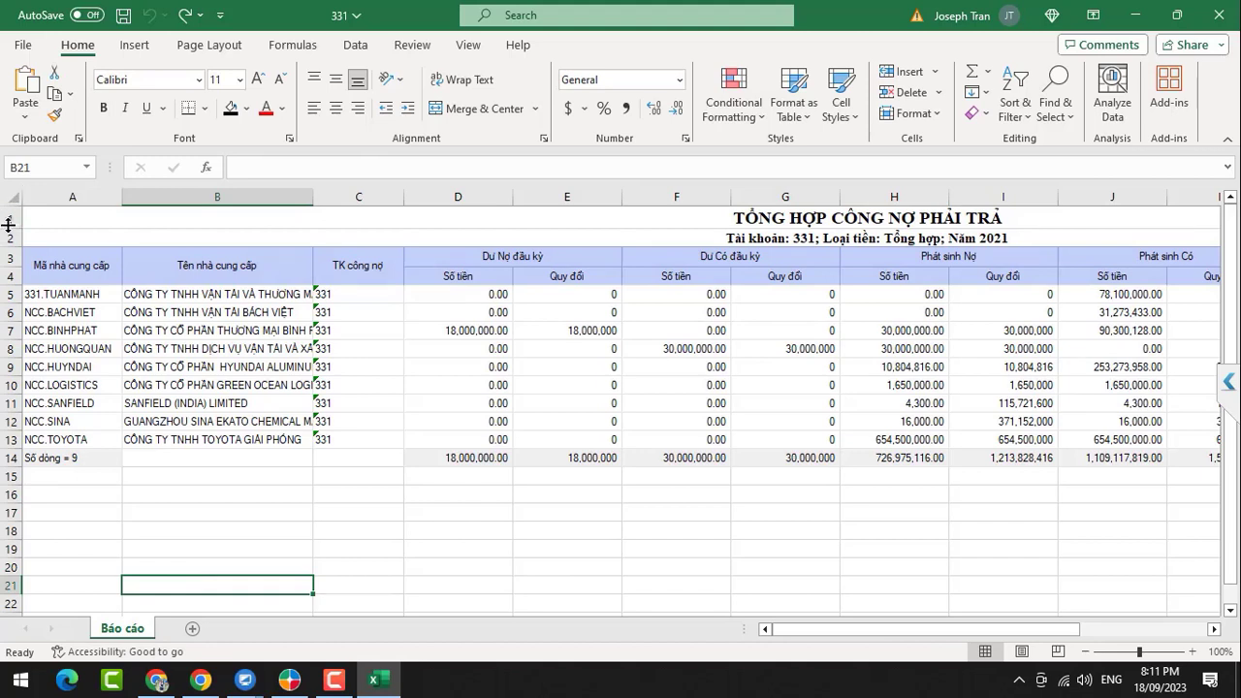
left_click_drag(8, 225, 5, 238)
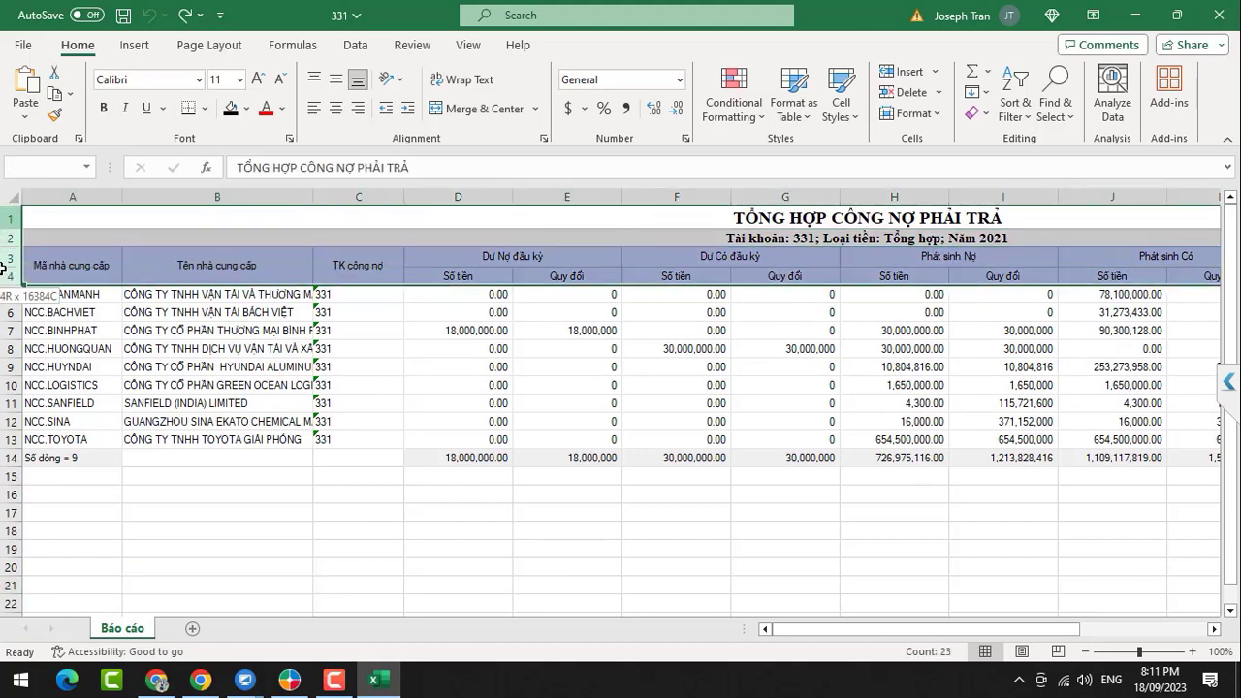
left_click_drag(5, 238, 8, 277)
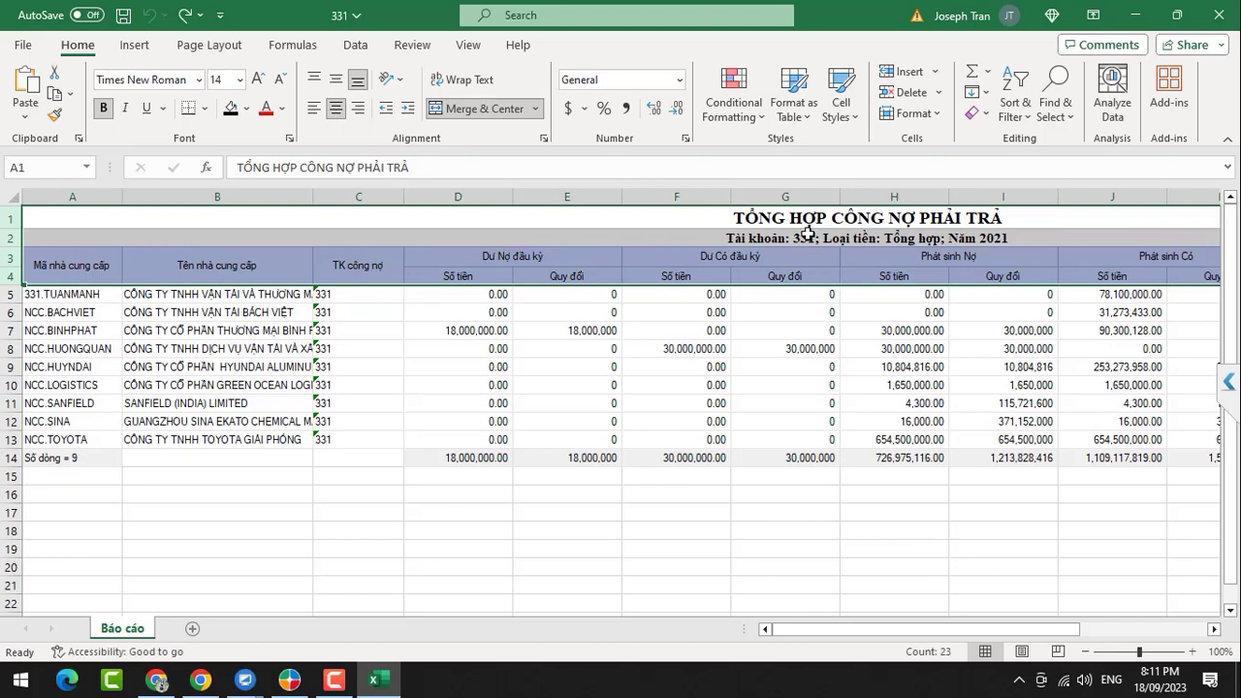
left_click(8, 260)
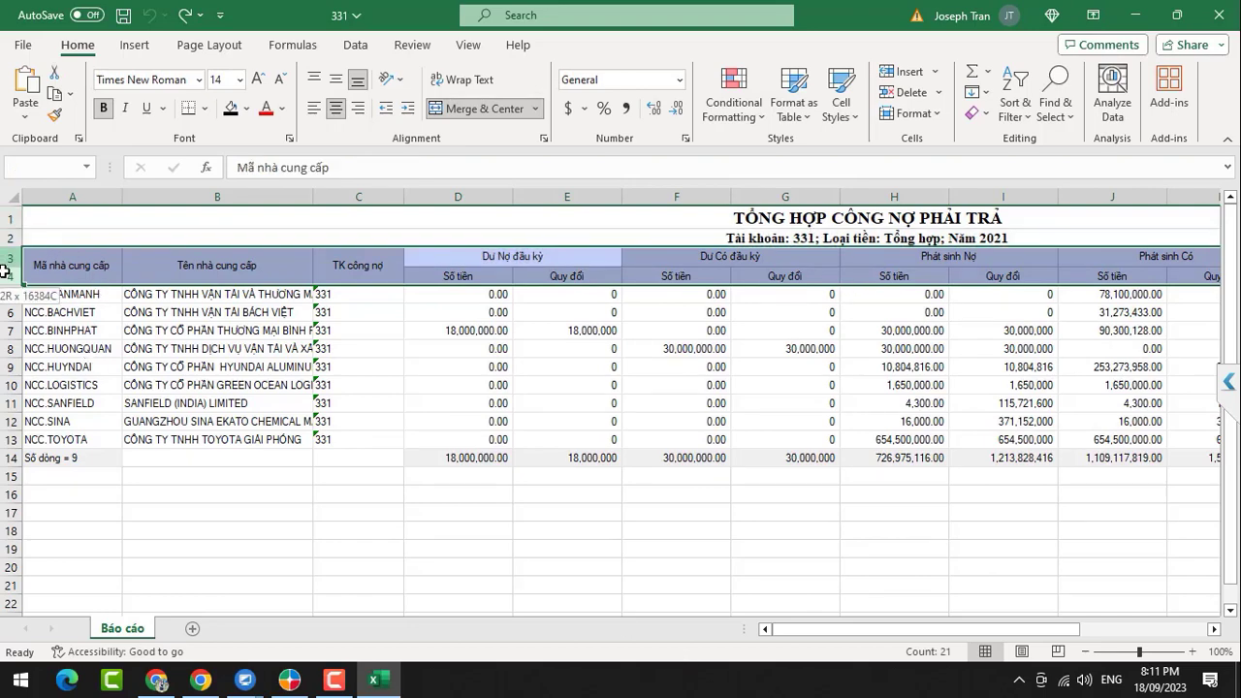
- Unmerge the Mã nhà cung cấp and Tên nhà cung cấp headers, move them to row 4, clear row 3
left_click(527, 540)
left_click(36, 256)
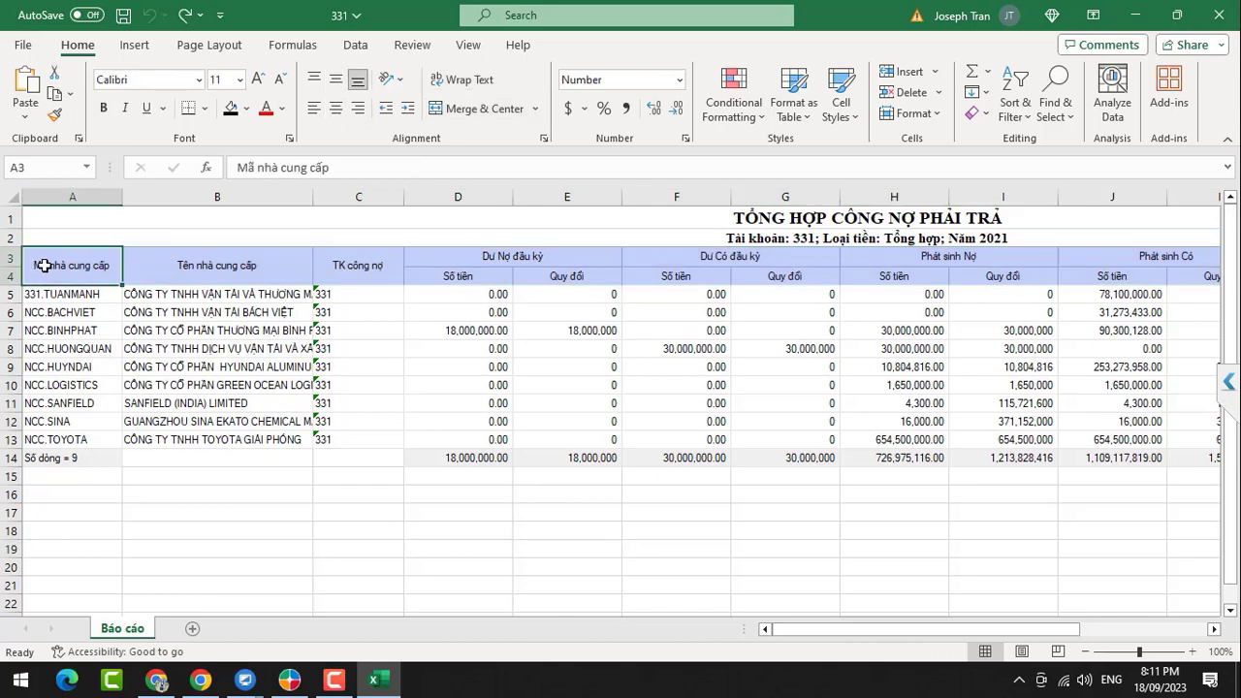
left_click(482, 110)
left_click(165, 266)
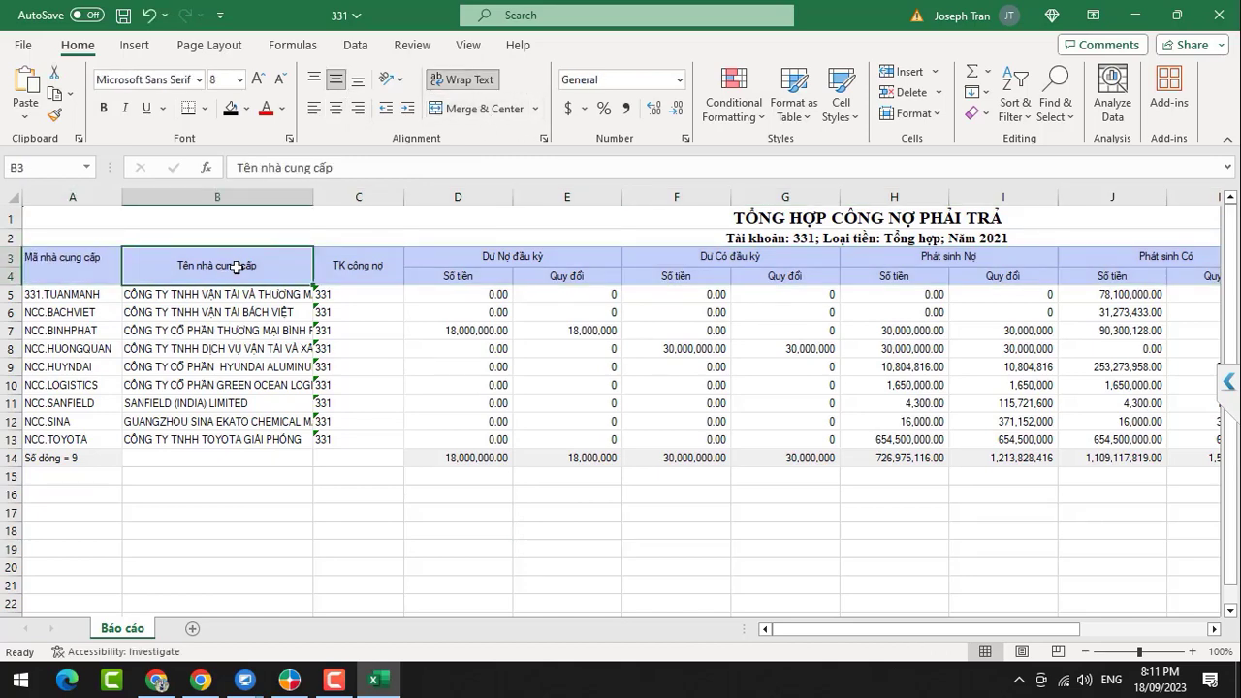
left_click(507, 110)
left_click(162, 258)
key("ctrl+c")
left_click(199, 278)
key("Escape")
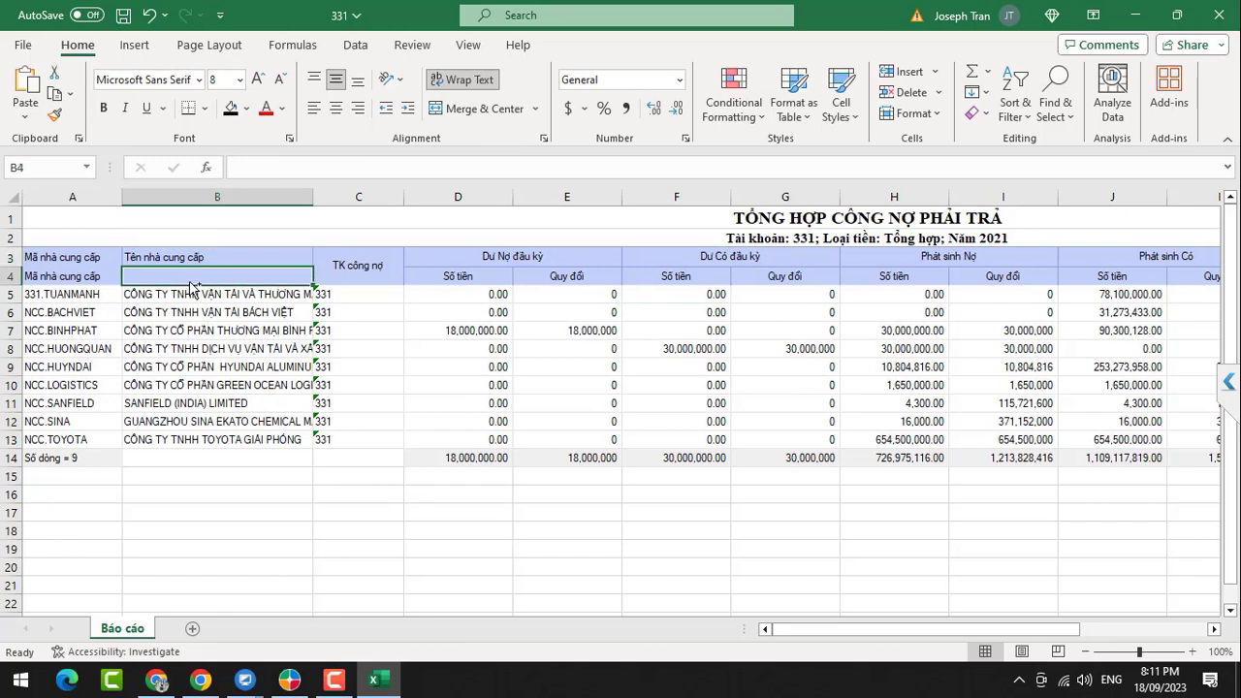
key("ctrl+v")
left_click_drag(61, 258, 153, 256)
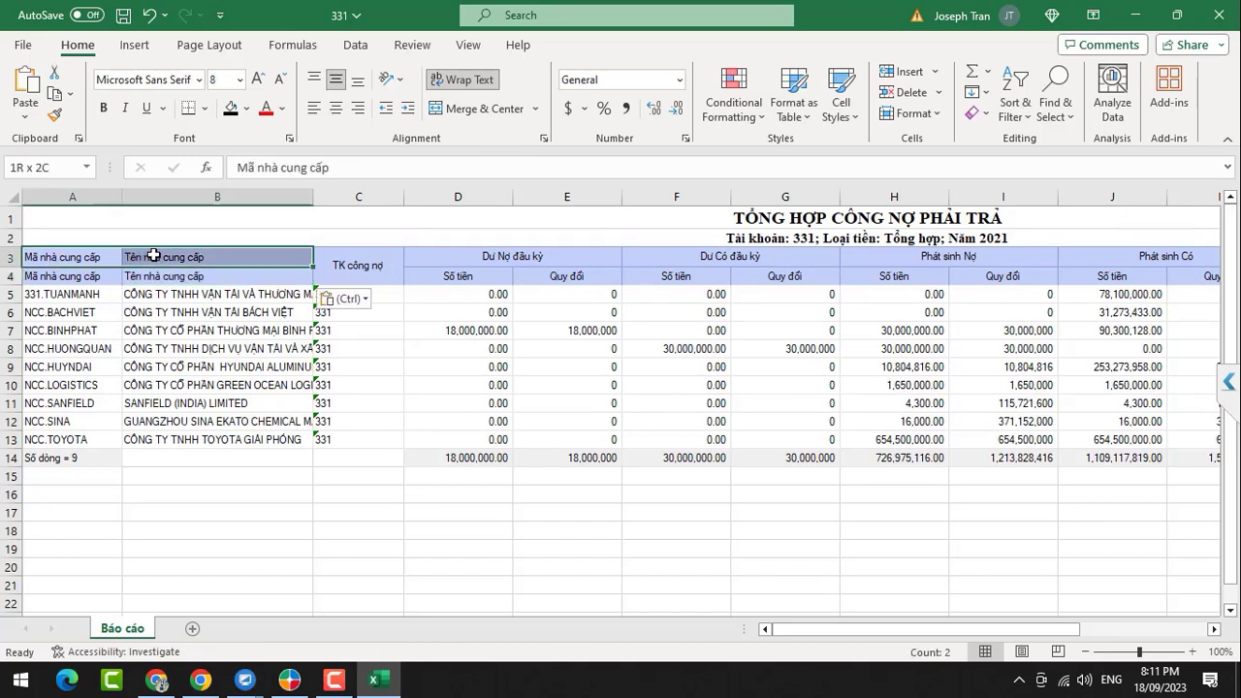
key("Delete")
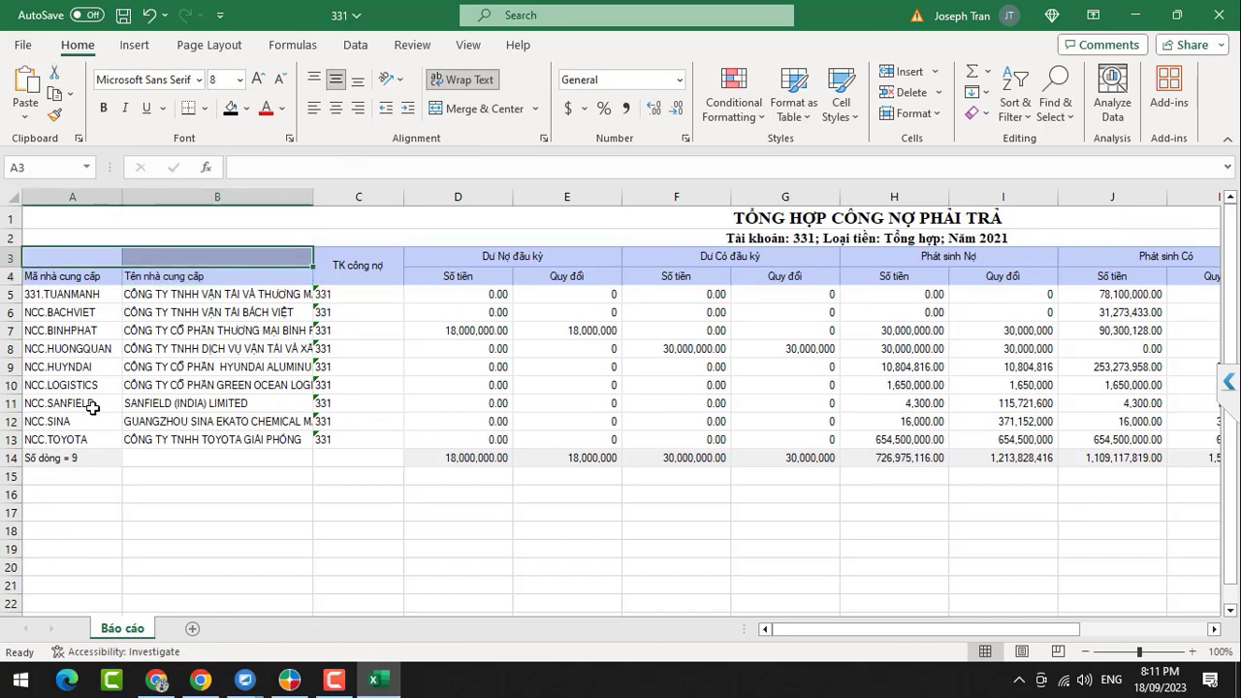
- Select the rows above the header, check the amount in H11, and close the workbook with Ctrl+W
left_click_drag(5, 219, 5, 254)
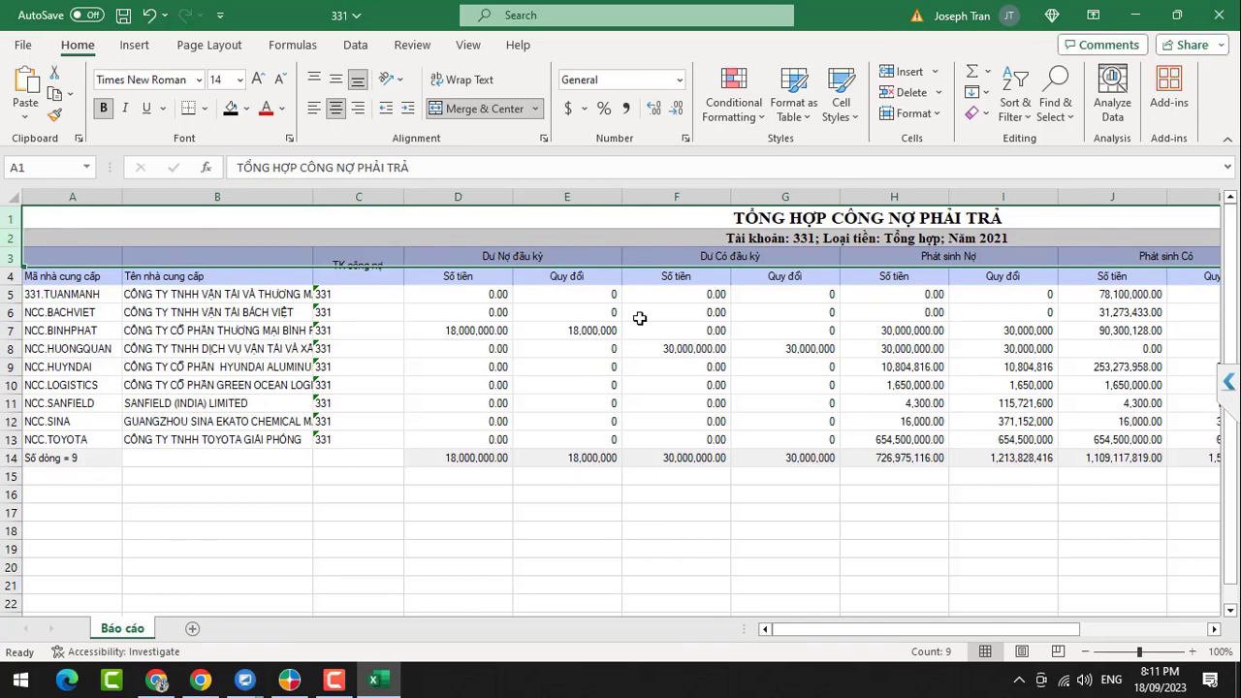
left_click(911, 402)
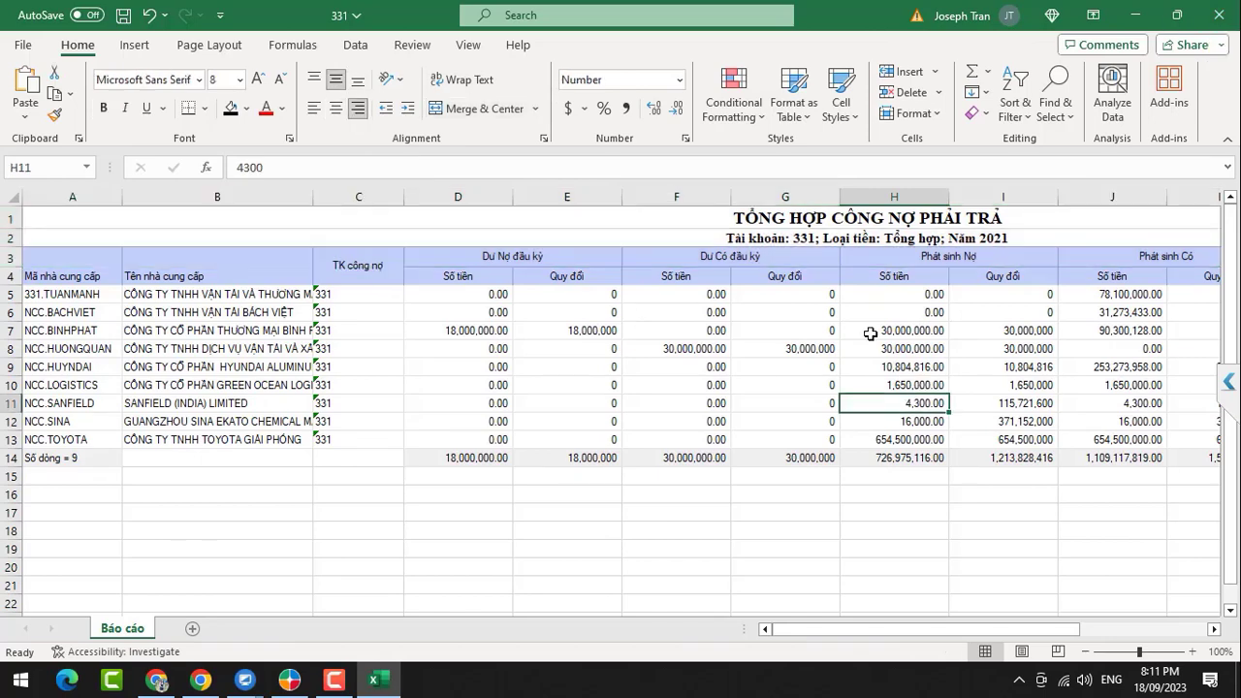
left_click(6, 220)
left_click_drag(7, 219, 7, 255)
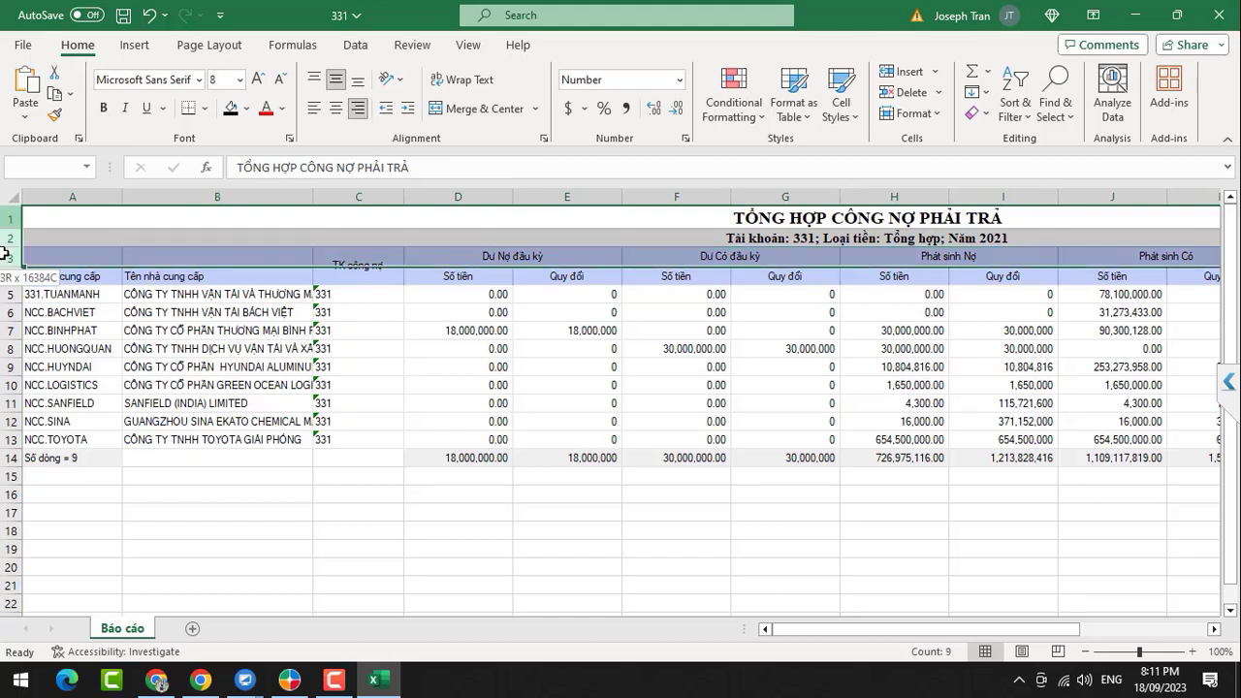
key("ctrl+w")
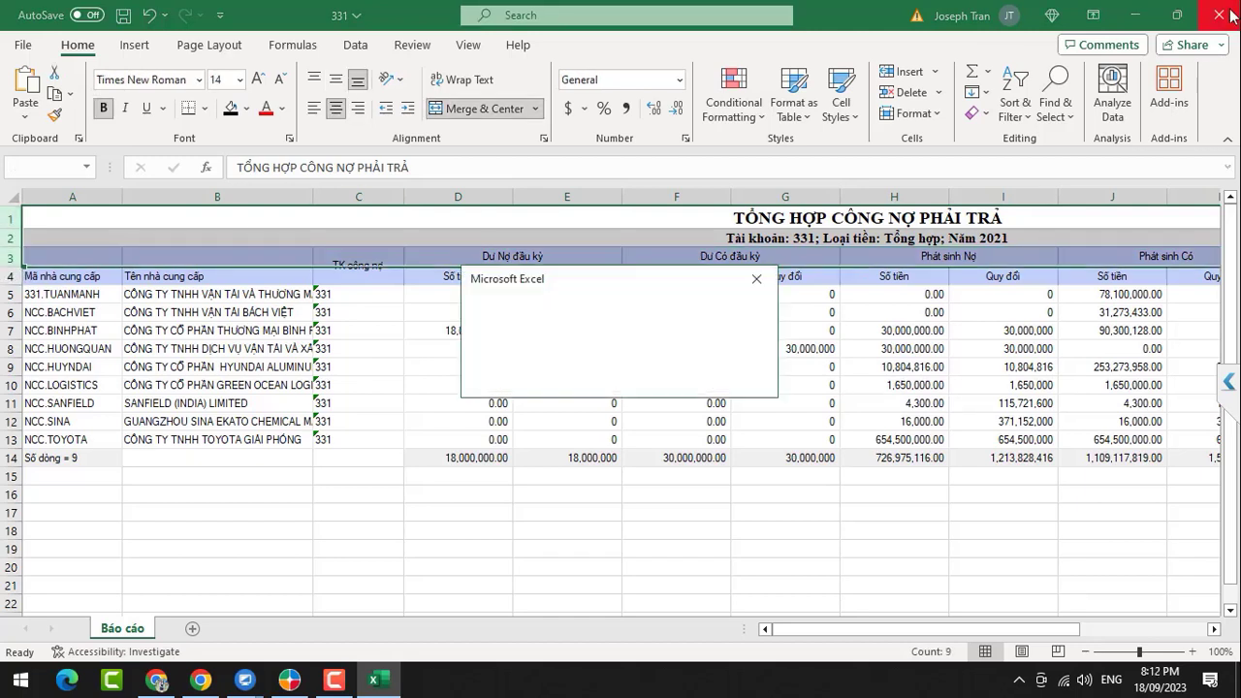
- Save the 331 workbook, then in the Excel import wizard choose Nhà cung cấp with 331 as source
left_click(573, 369)
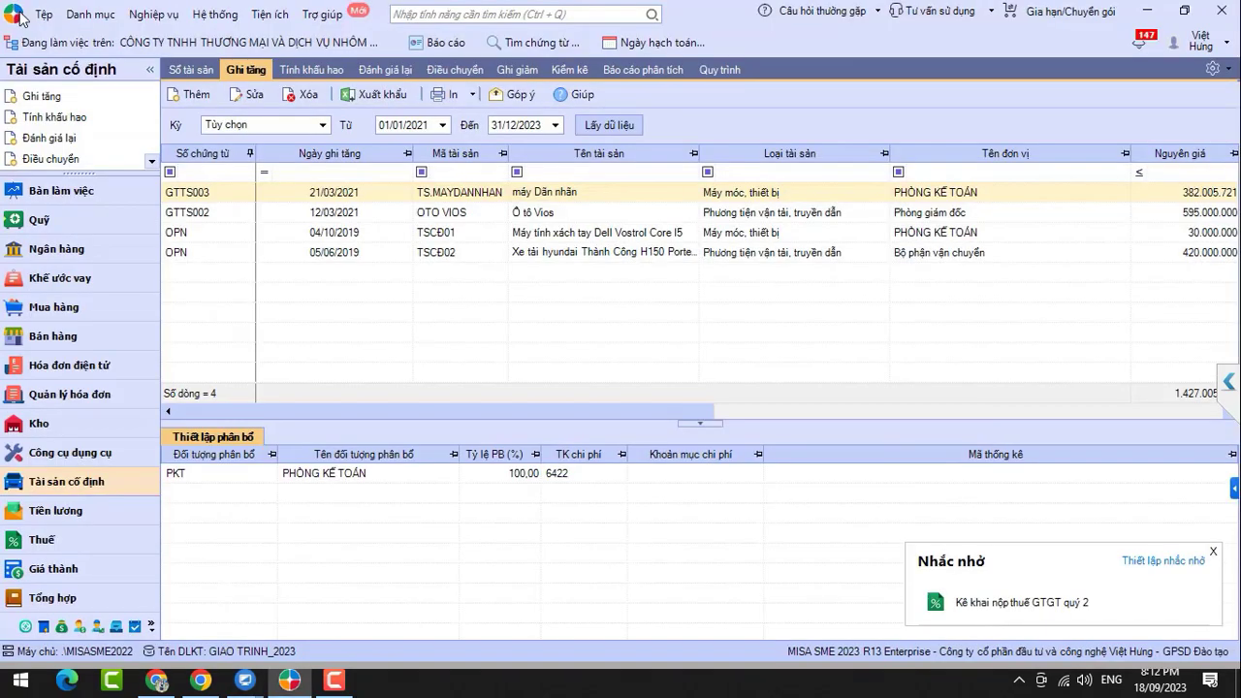
left_click(44, 15)
left_click(116, 235)
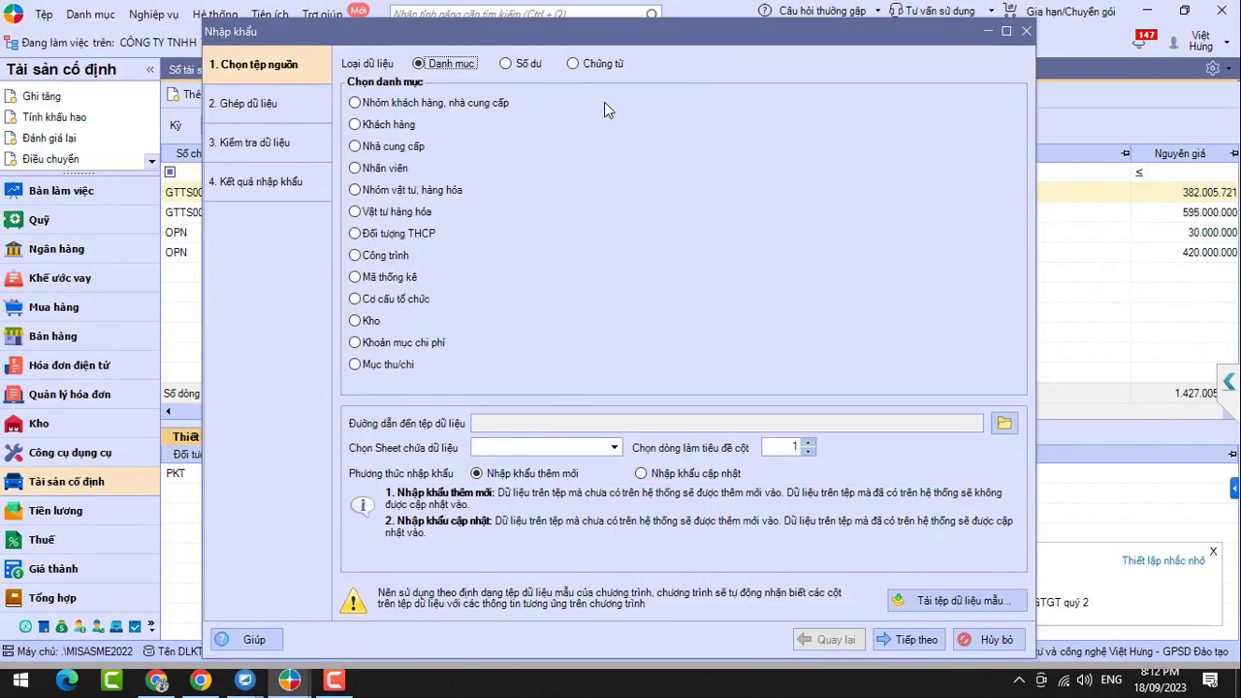
left_click(356, 147)
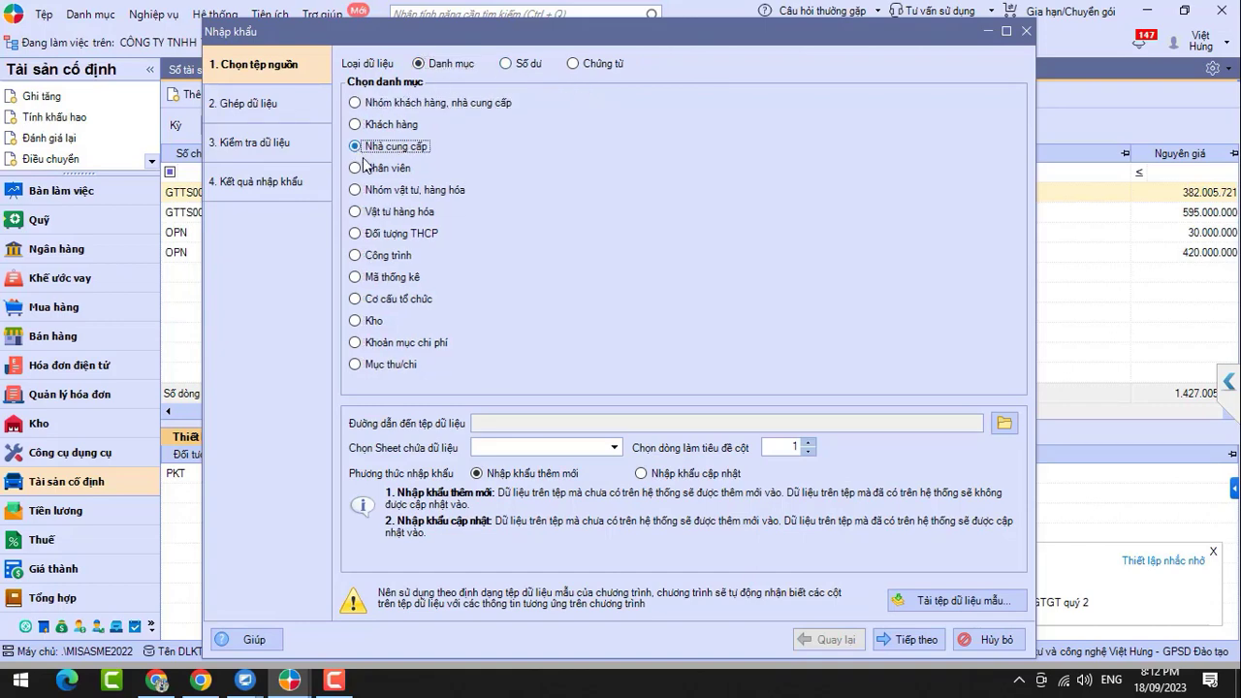
left_click(1001, 423)
left_click(566, 150)
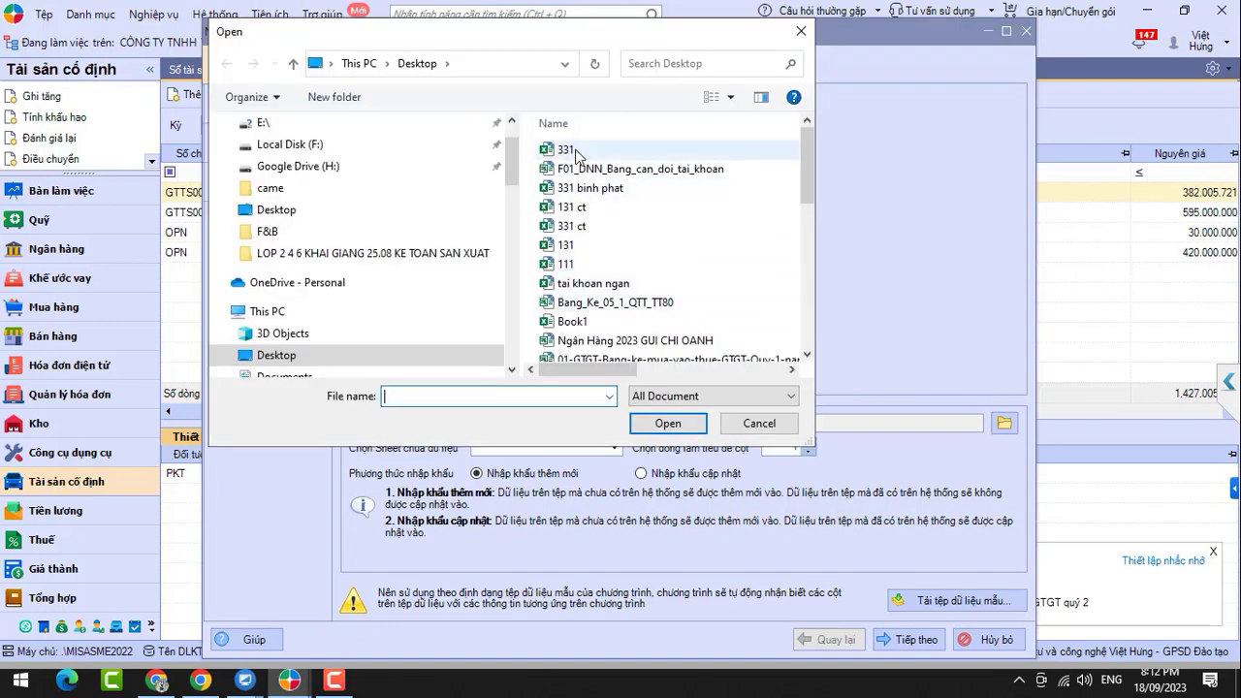
left_click(668, 423)
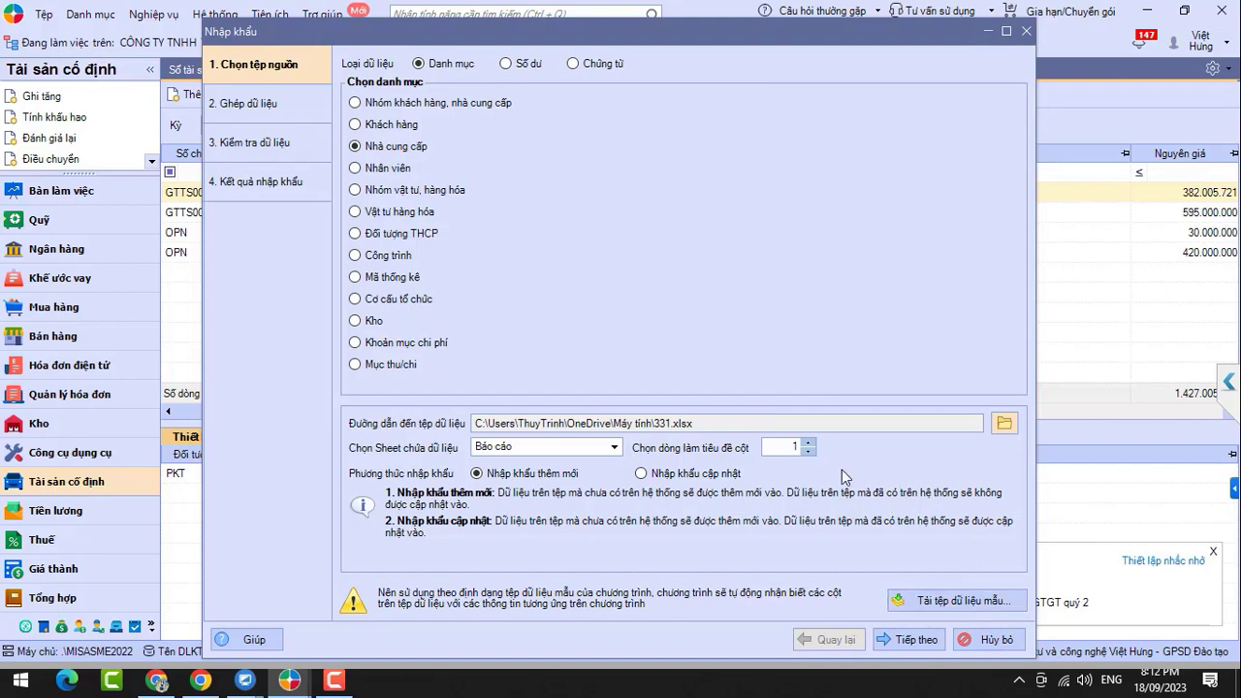
- Set header row 3, move to column matching, and browse the file columns for supplier code
left_click(810, 442)
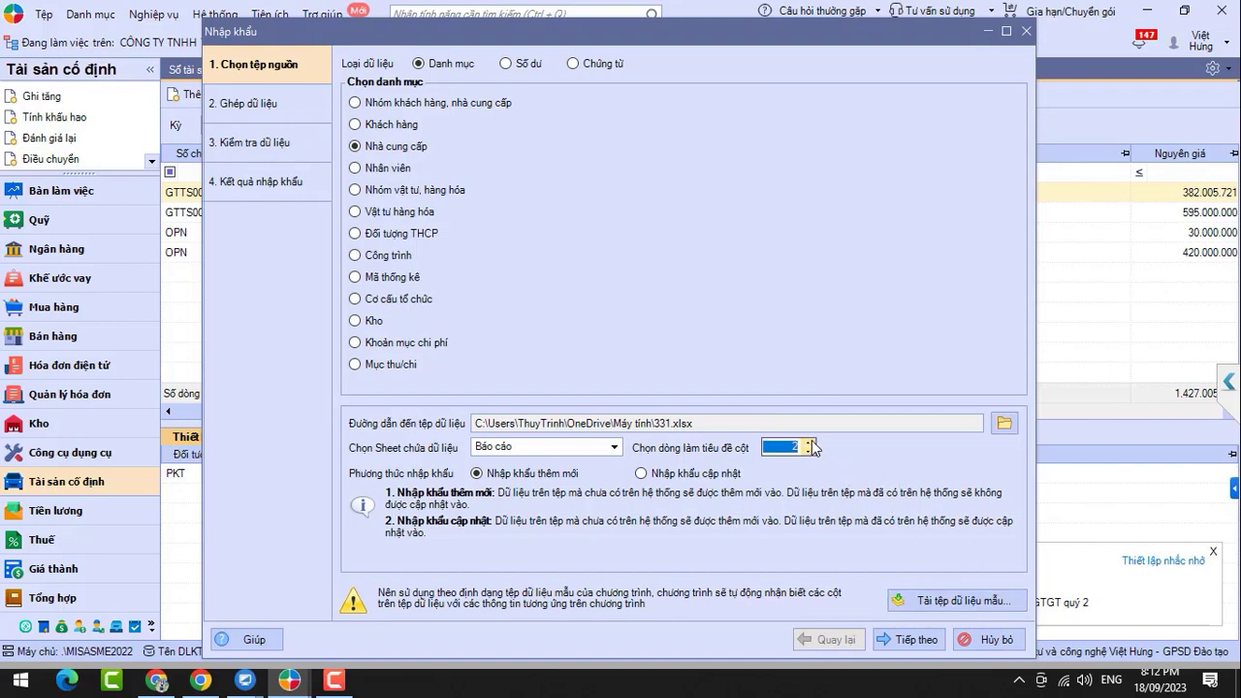
left_click(910, 639)
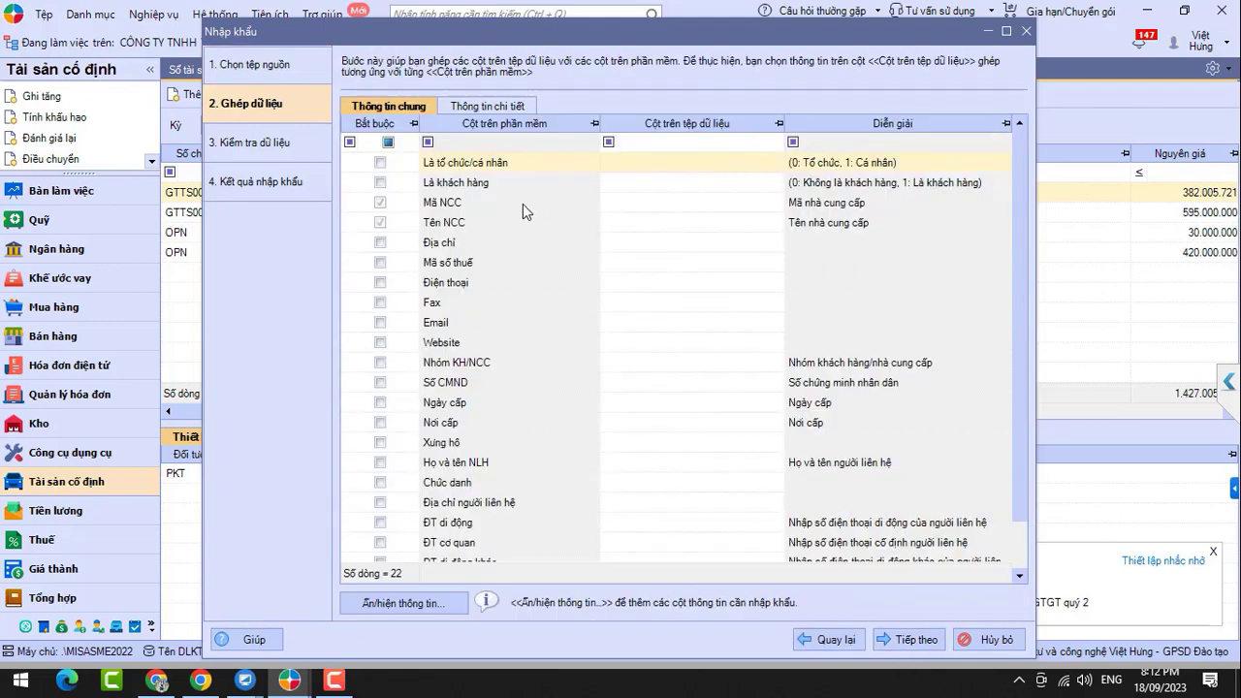
left_click(778, 202)
left_click(778, 202)
left_click(777, 203)
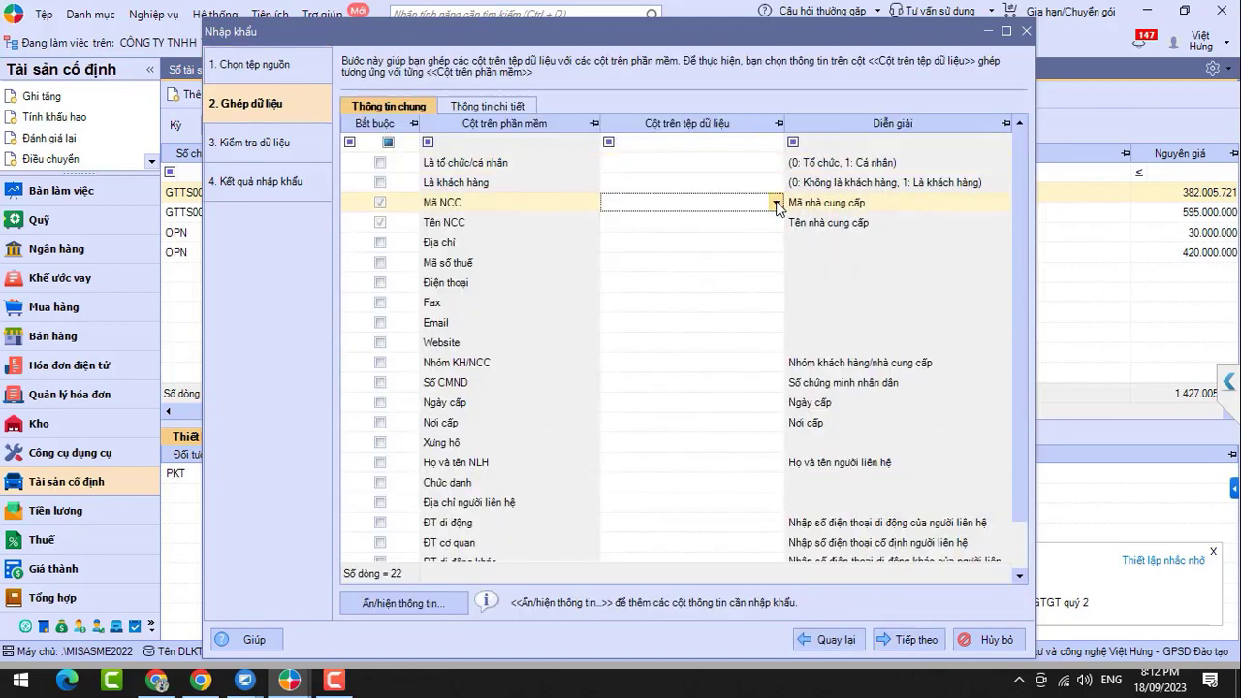
left_click(777, 203)
left_click_drag(777, 267, 768, 231)
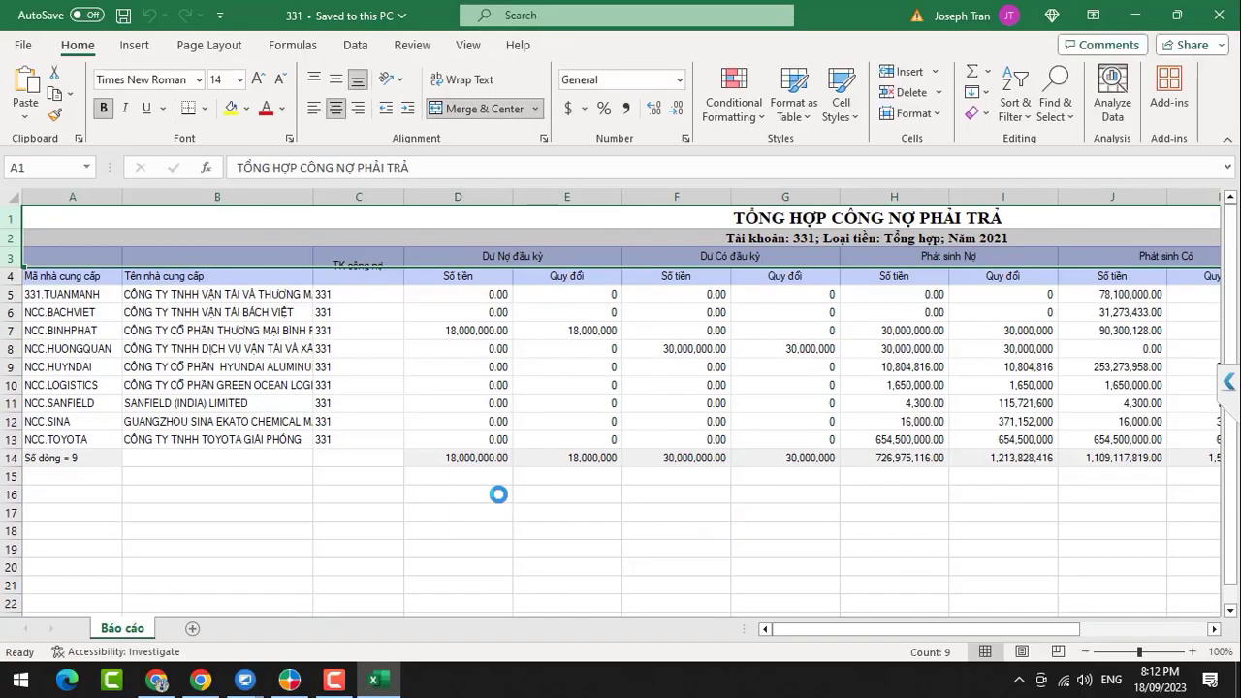
- Select the supplier code and name headers in row 4 to check them
left_click(532, 572)
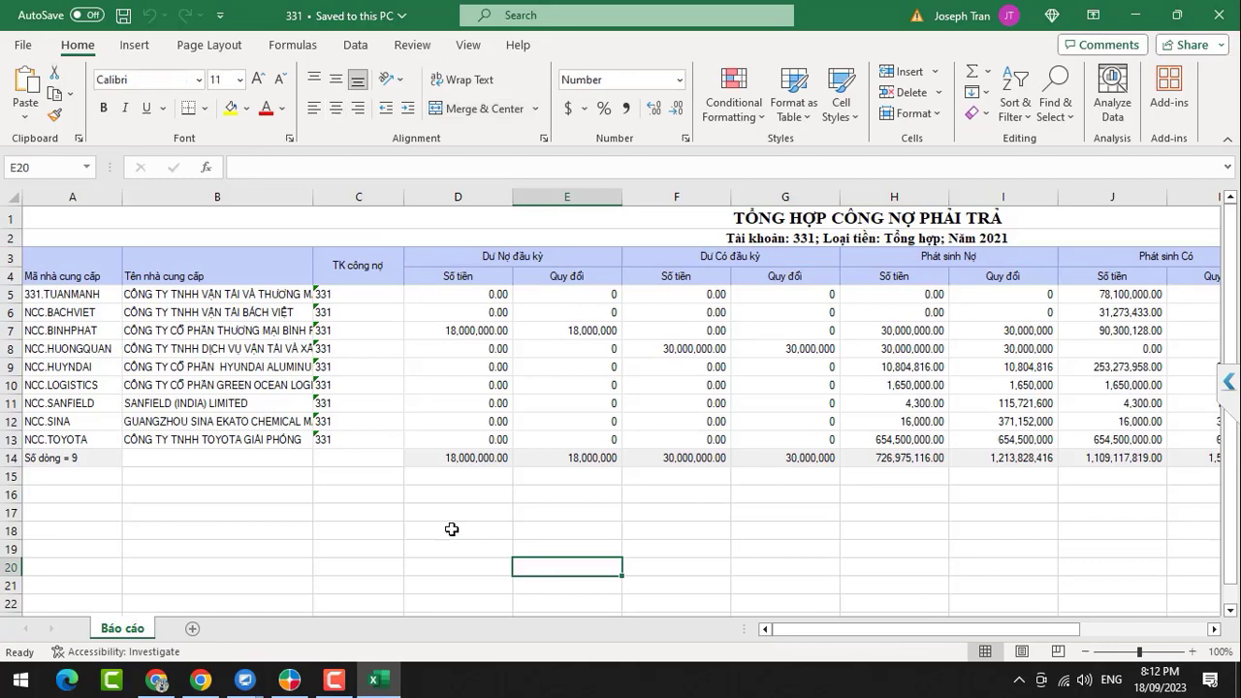
left_click(70, 272)
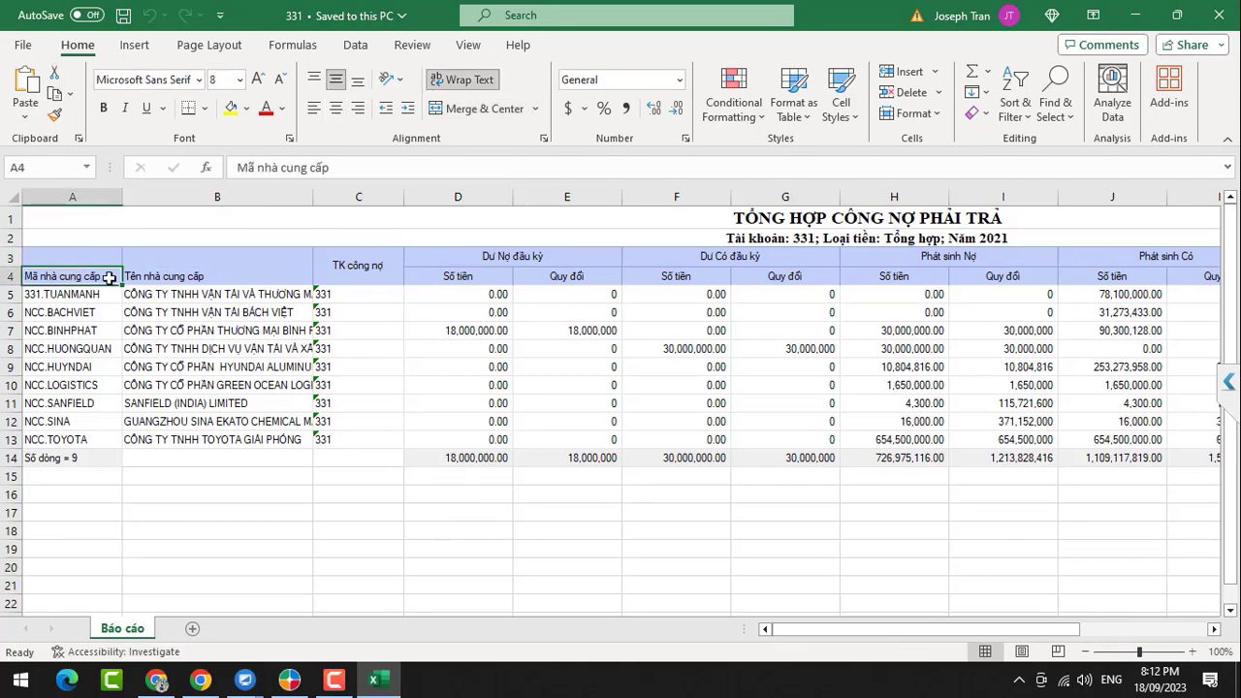
mouse_move(227, 276)
left_mouse_down()
mouse_move(60, 301)
mouse_move(14, 262)
left_mouse_up()
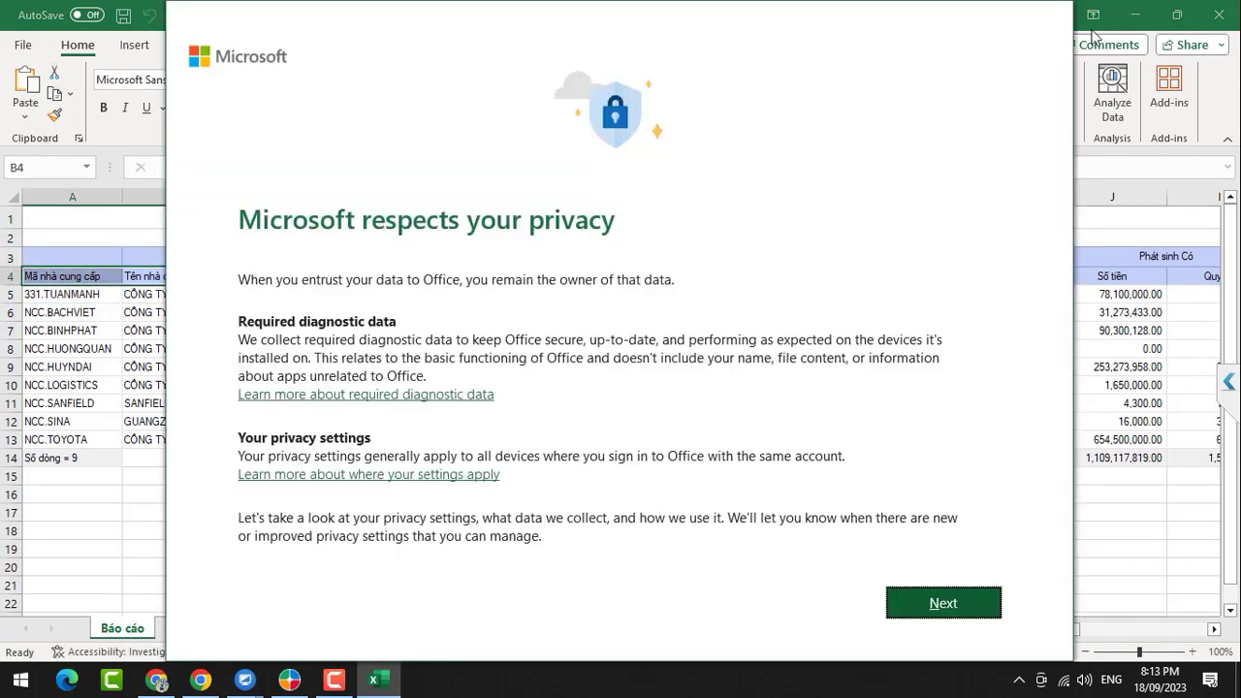
- Dismiss the privacy prompts, declining diagnostic data and personalized offers, then return to MISA's import window
left_click(948, 604)
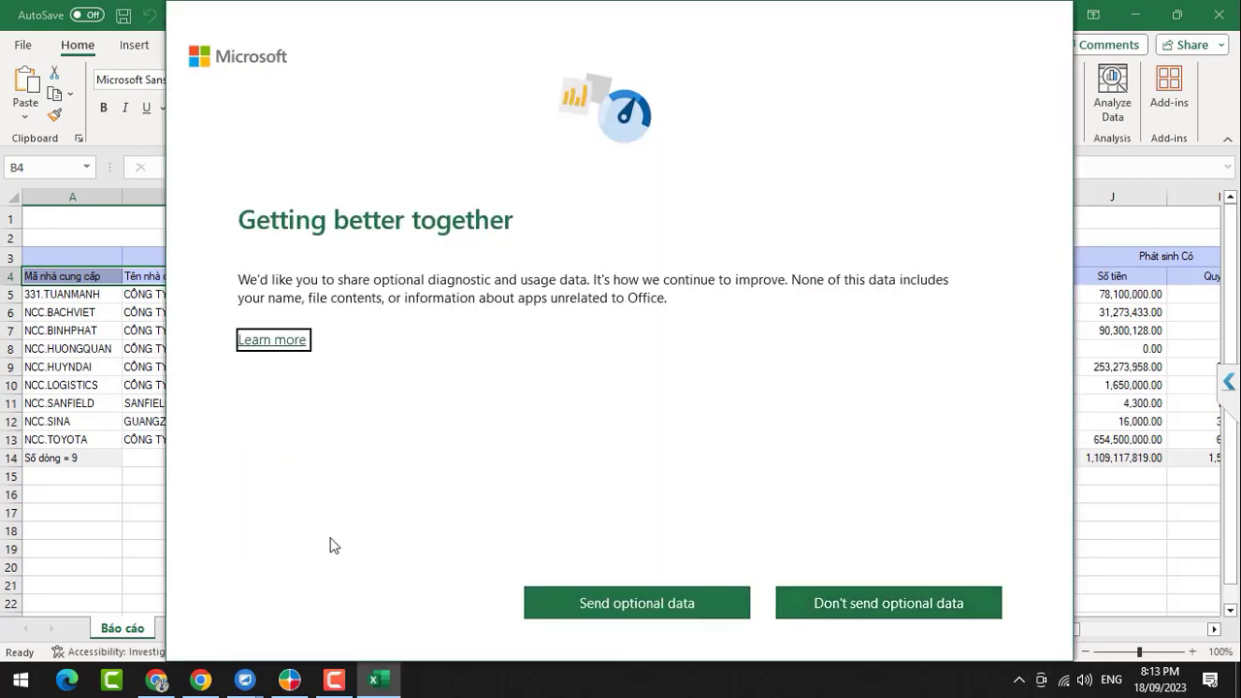
left_click(909, 617)
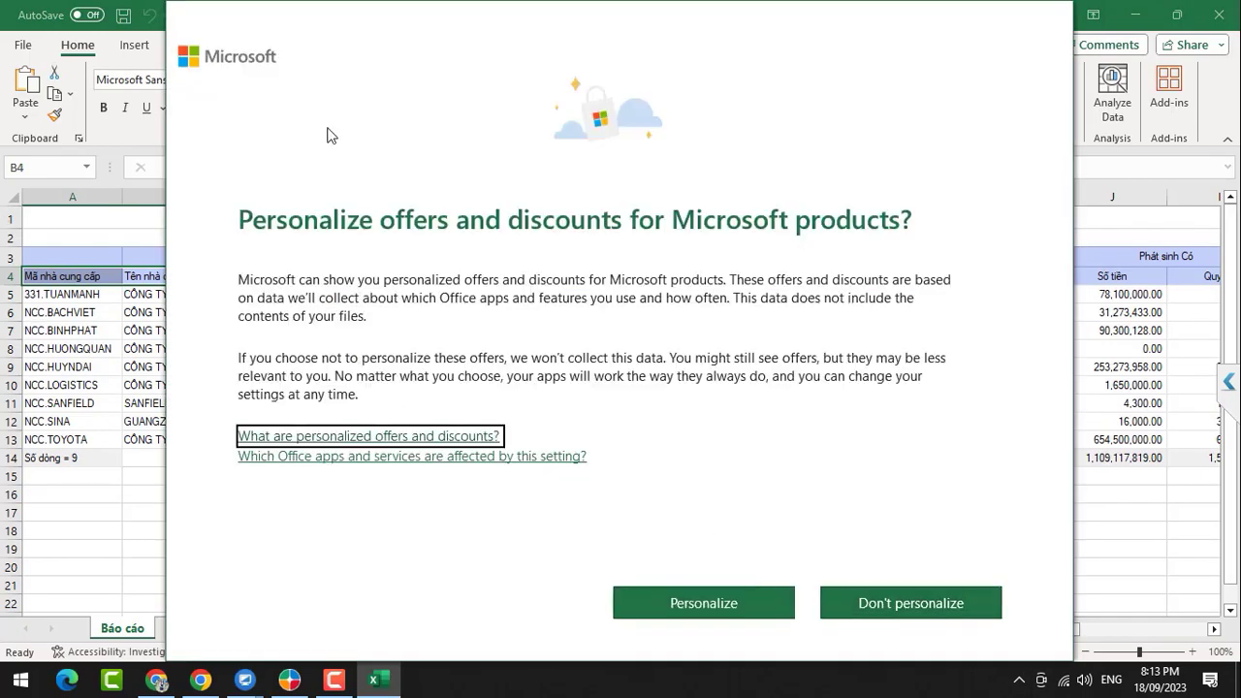
left_click(908, 603)
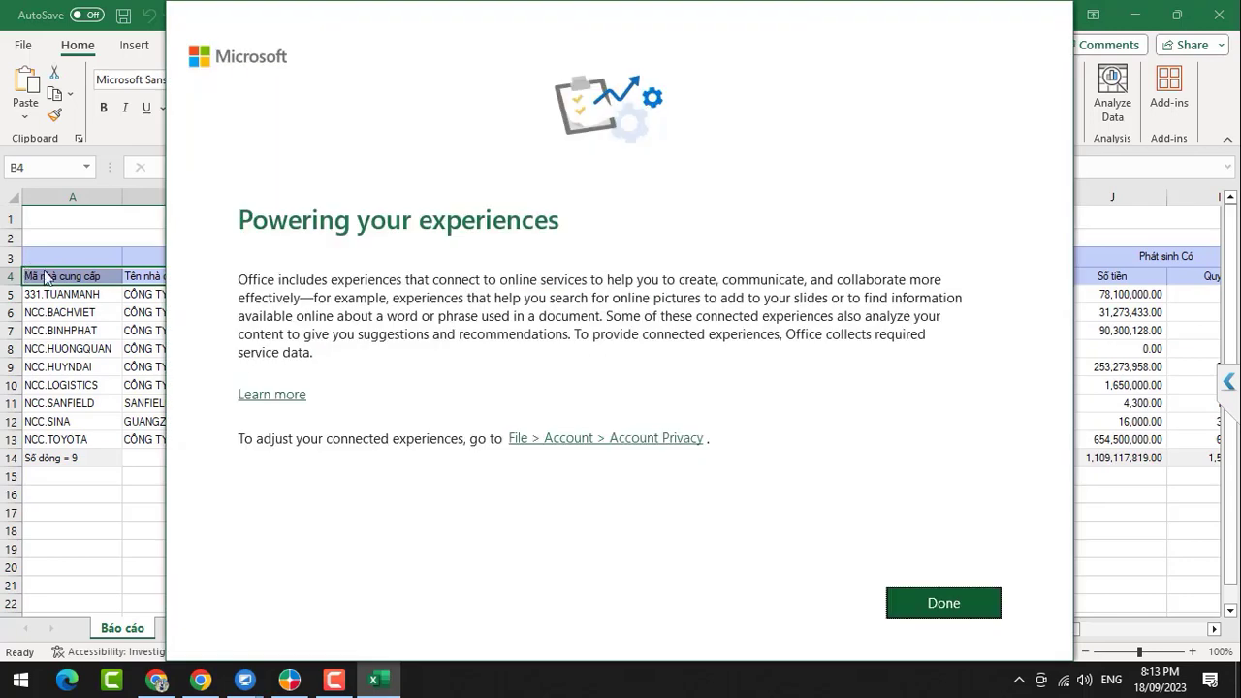
left_click(954, 604)
left_click(14, 255)
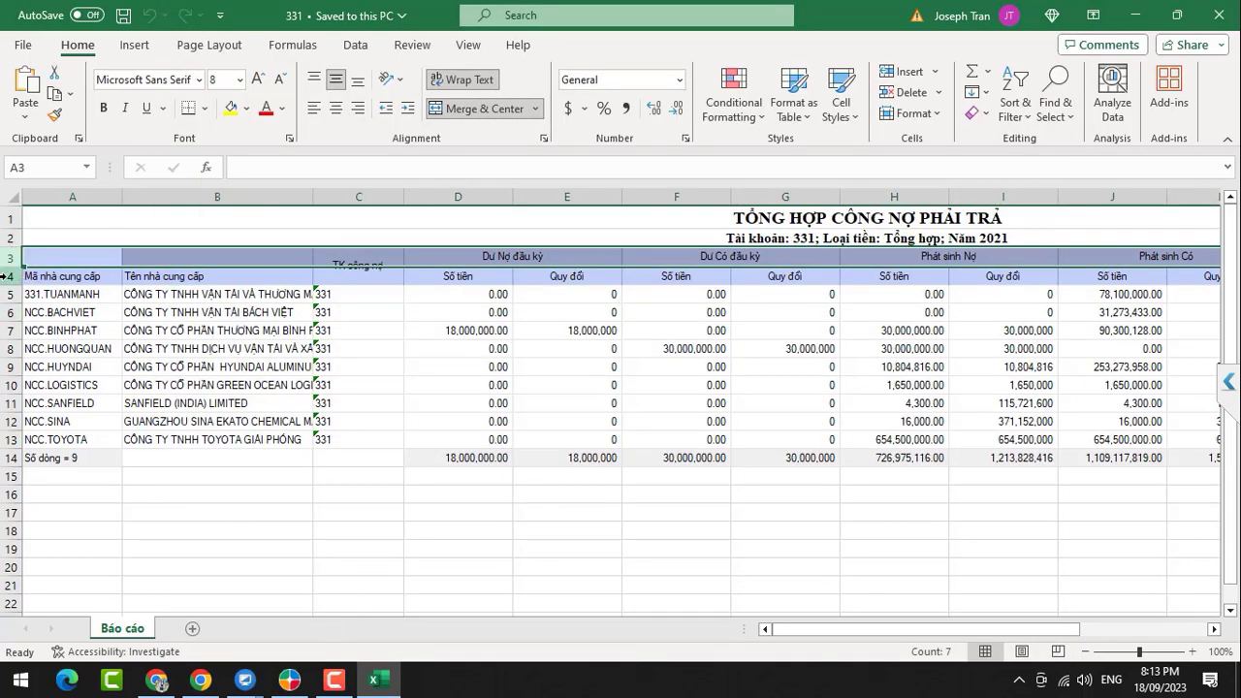
left_click(6, 276)
left_click(289, 680)
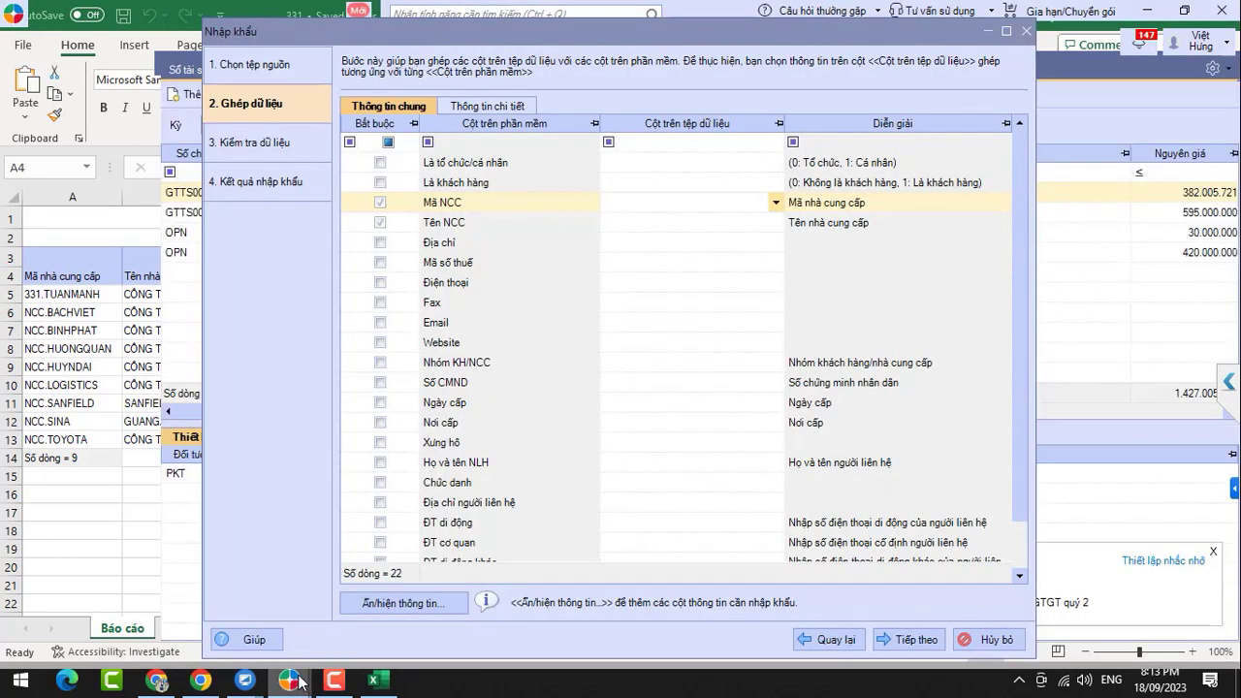
- Change the header row and re-check the 331 supplier import, which finds all 10 rows invalid
left_click(828, 640)
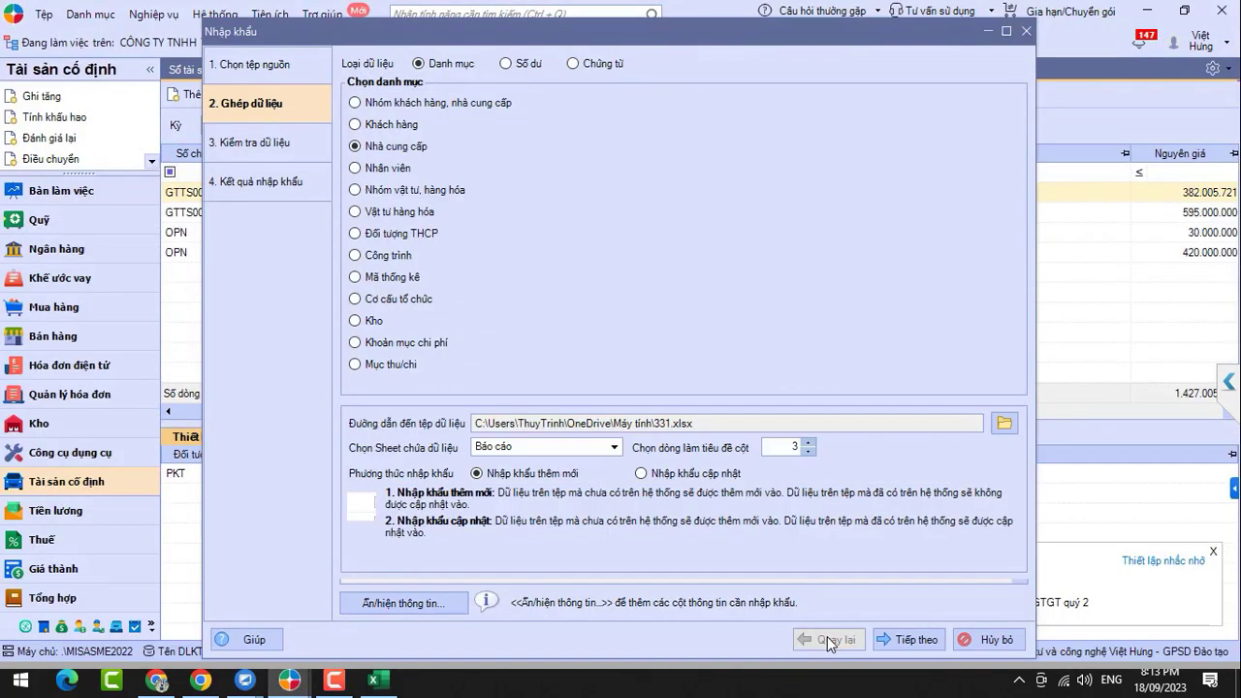
double_click(788, 446)
left_click(912, 640)
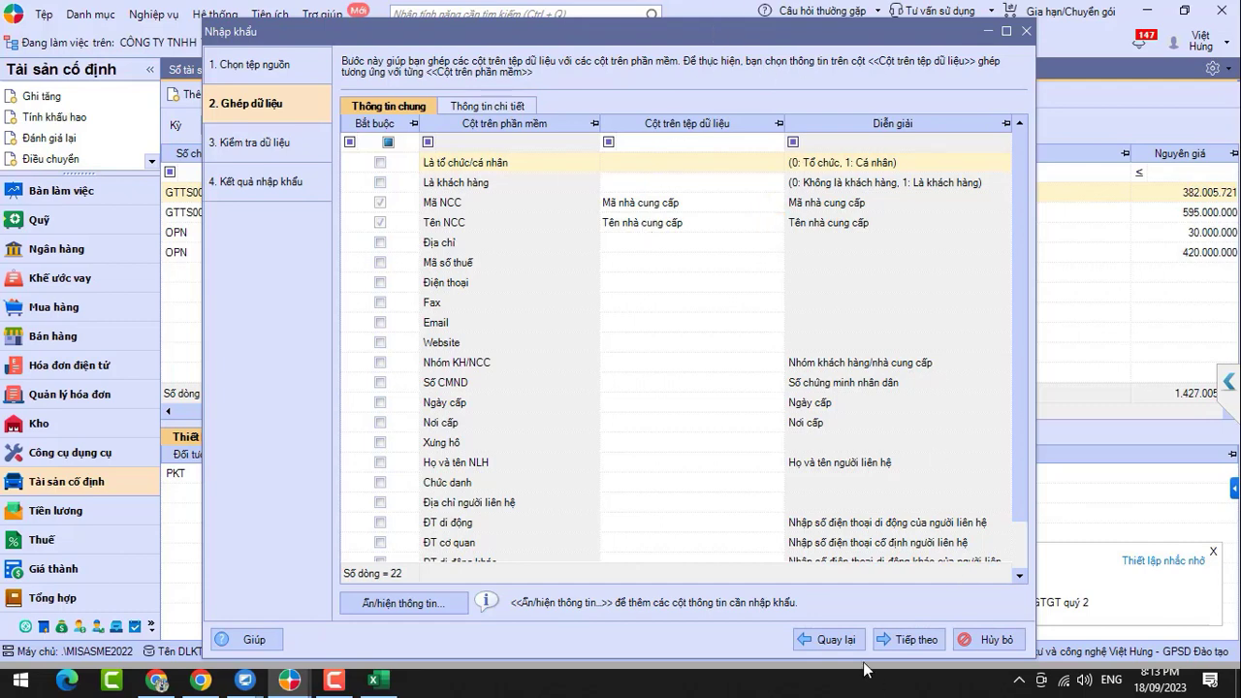
left_click(898, 645)
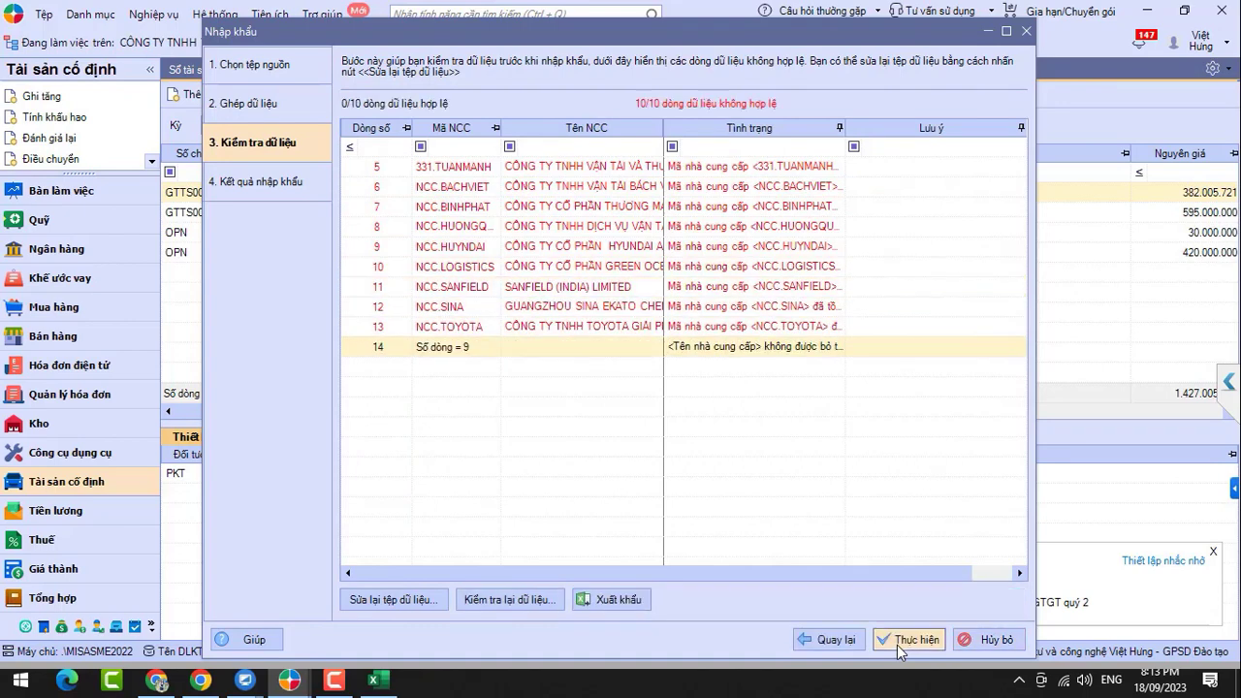
left_click(722, 186)
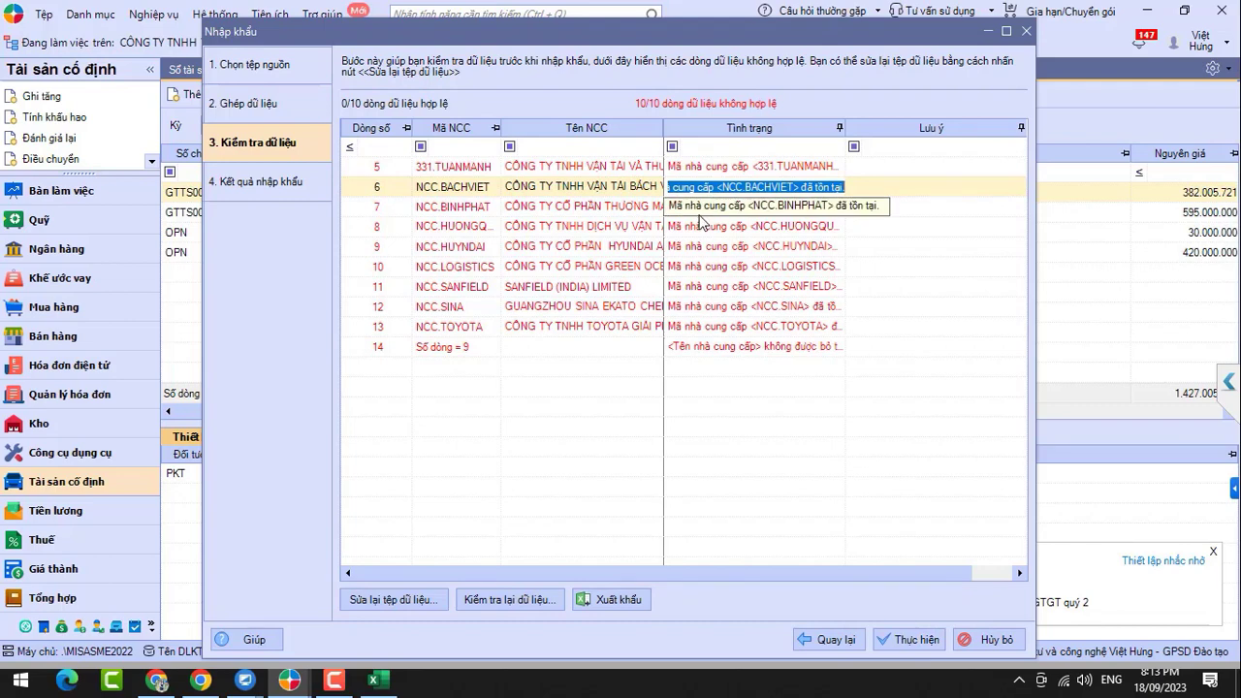
- Cancel the supplier import and show the desktop
left_click(980, 640)
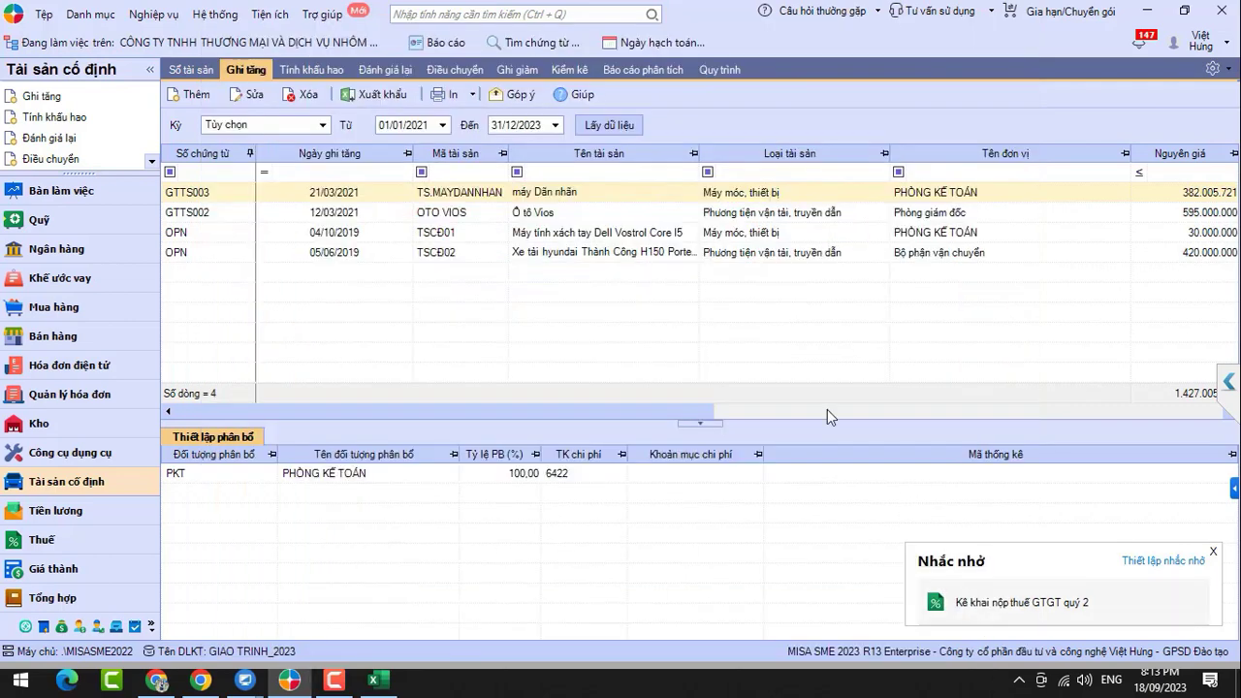
right_click(685, 686)
key("Escape")
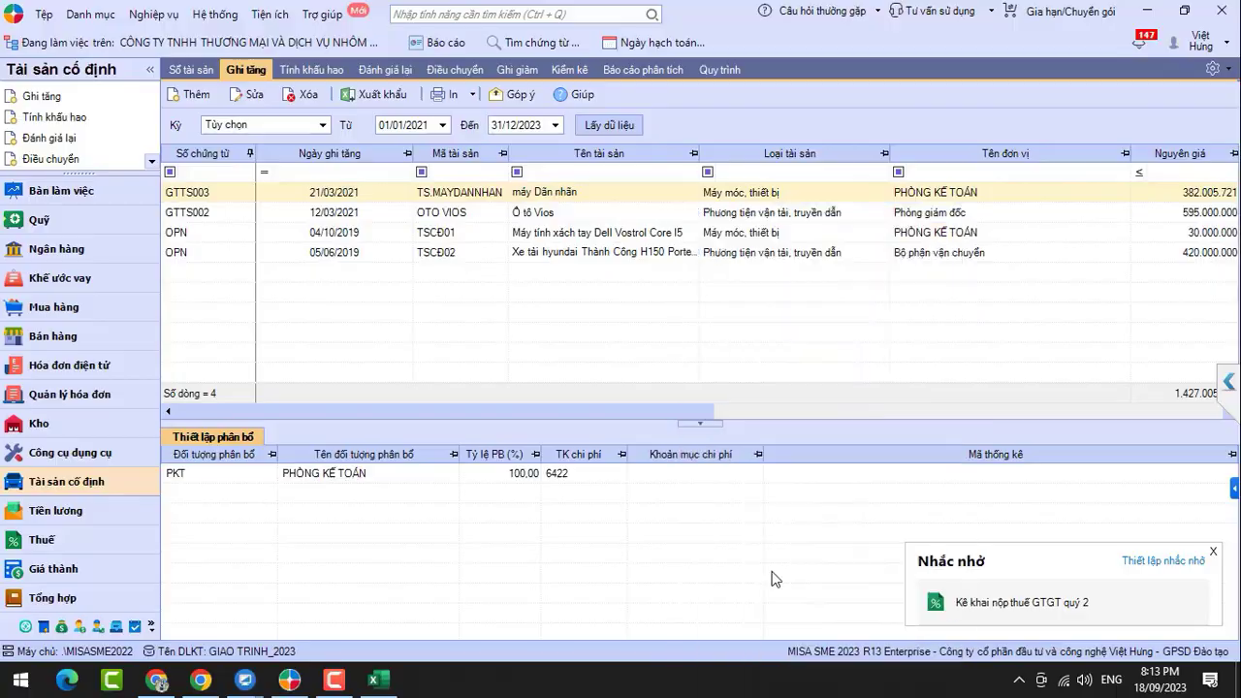
key("super+d")
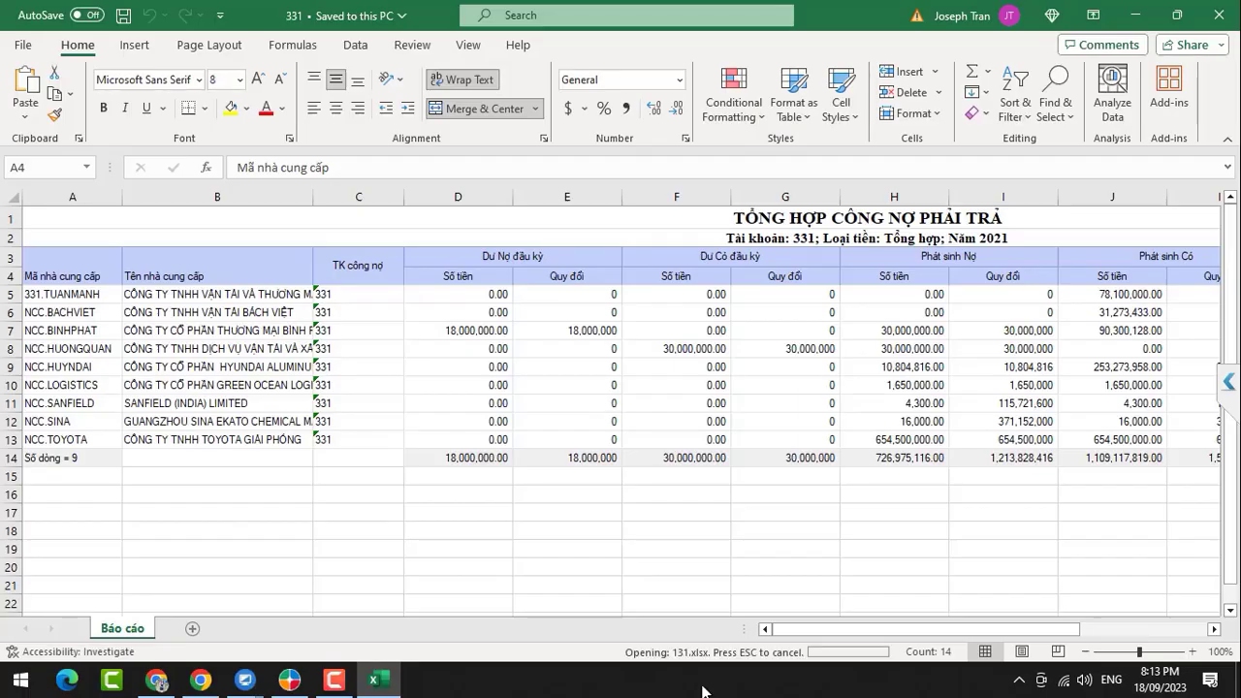
- Unmerge the customer code header A3:A4 and the customer name header B3:B4
left_click(4, 216)
left_click(4, 227)
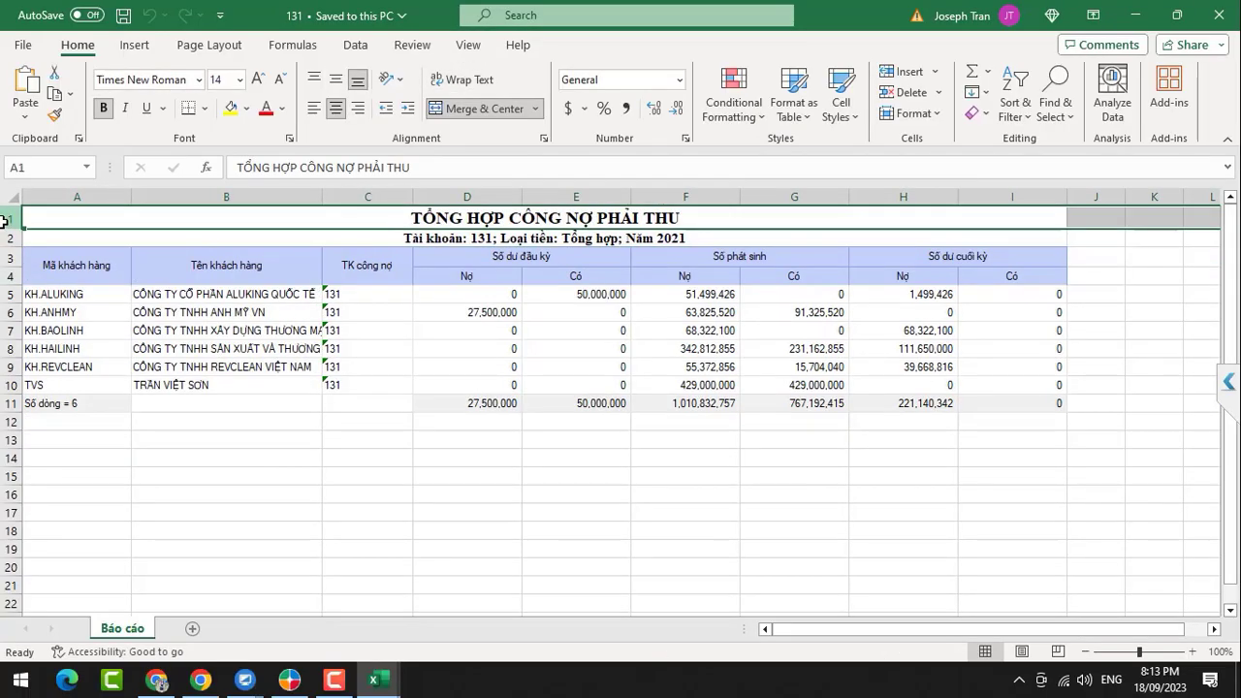
left_click(5, 259)
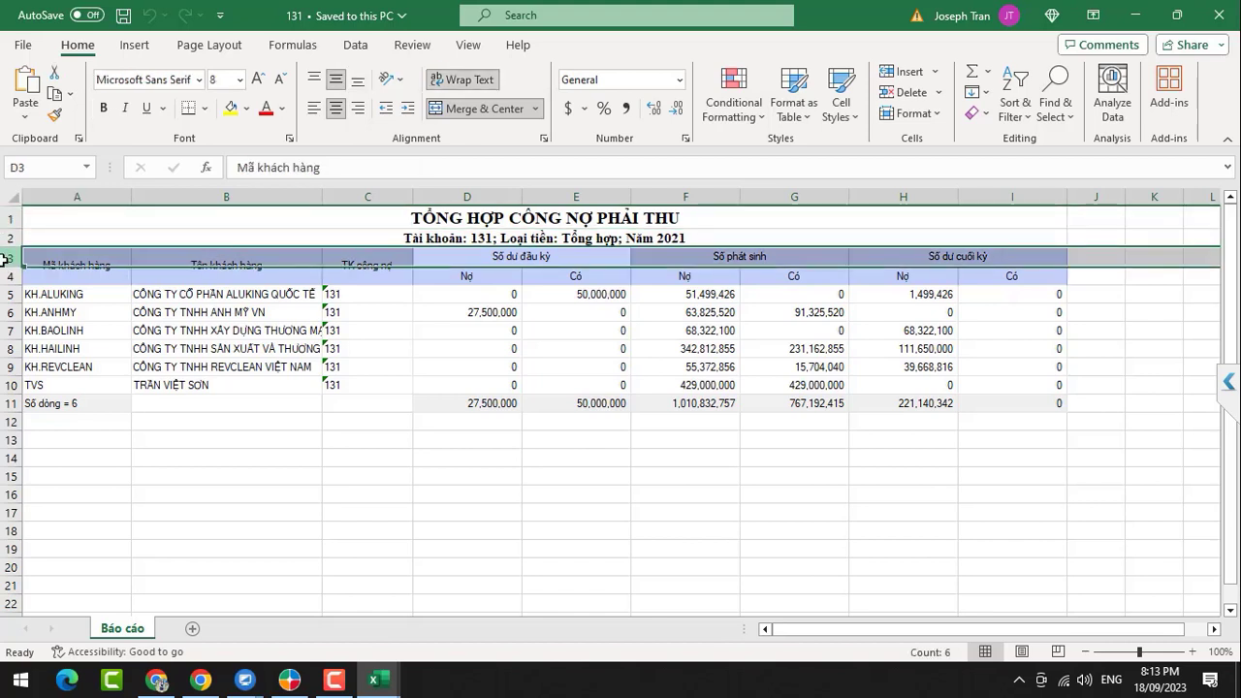
left_click(5, 281)
left_click(55, 281)
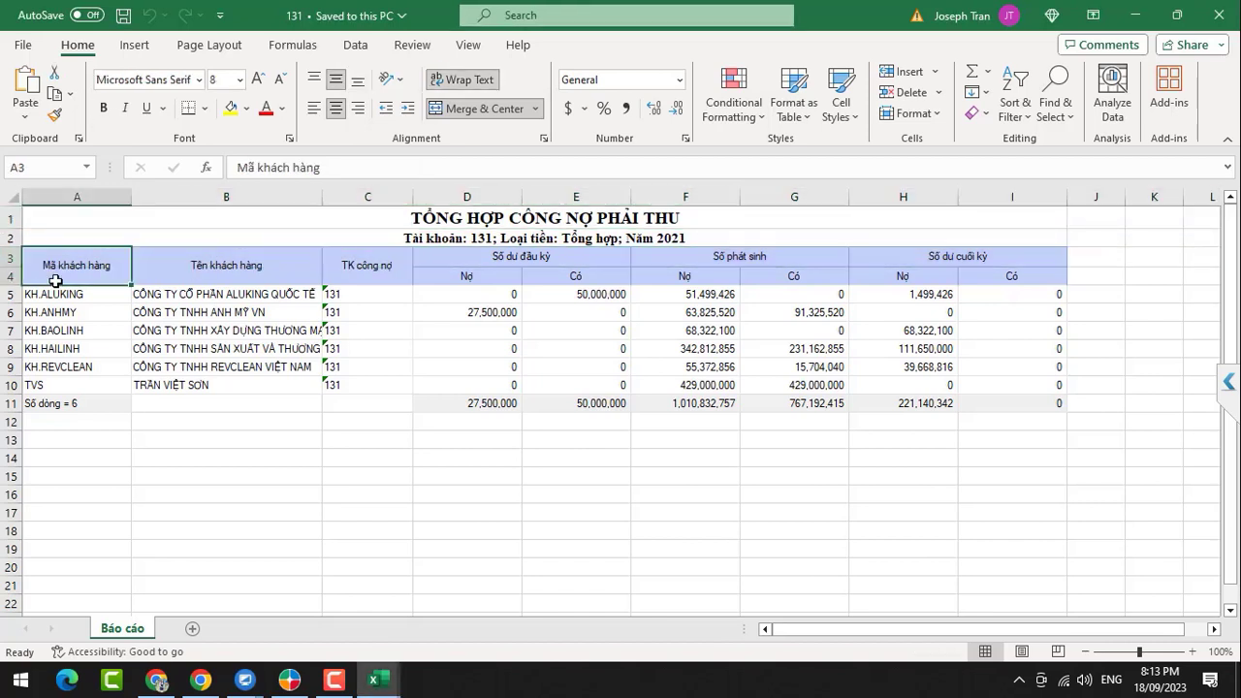
left_click(457, 108)
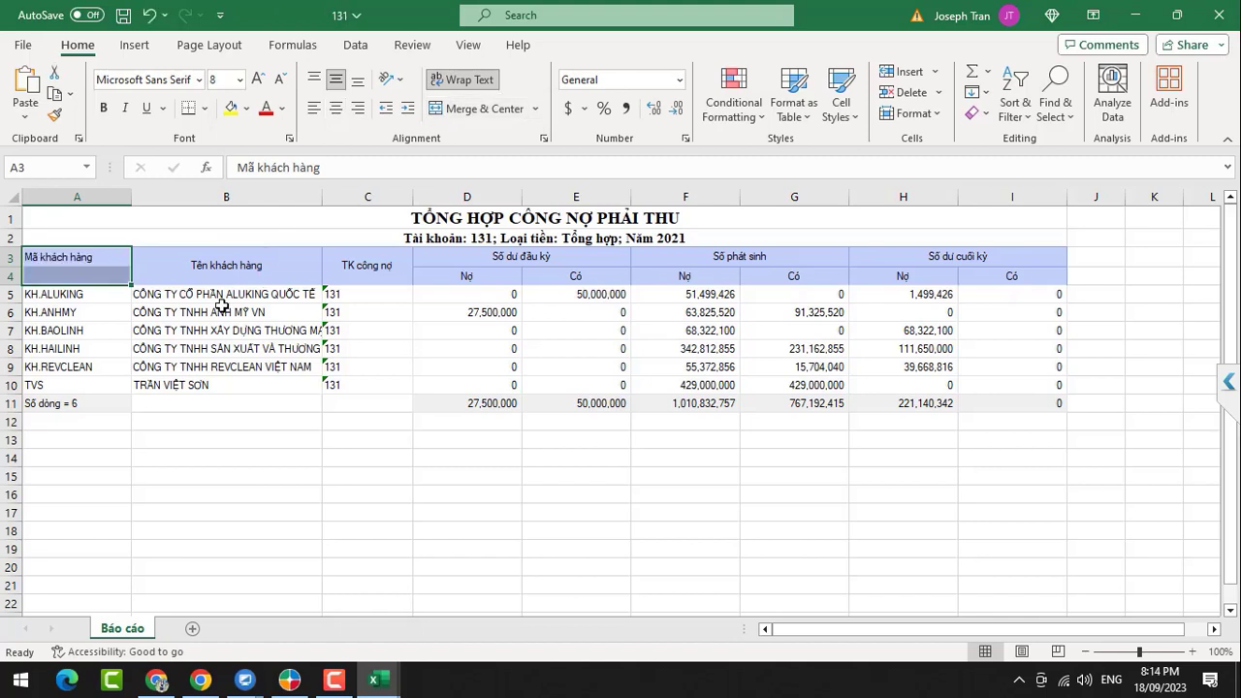
left_click(223, 267)
left_click(457, 109)
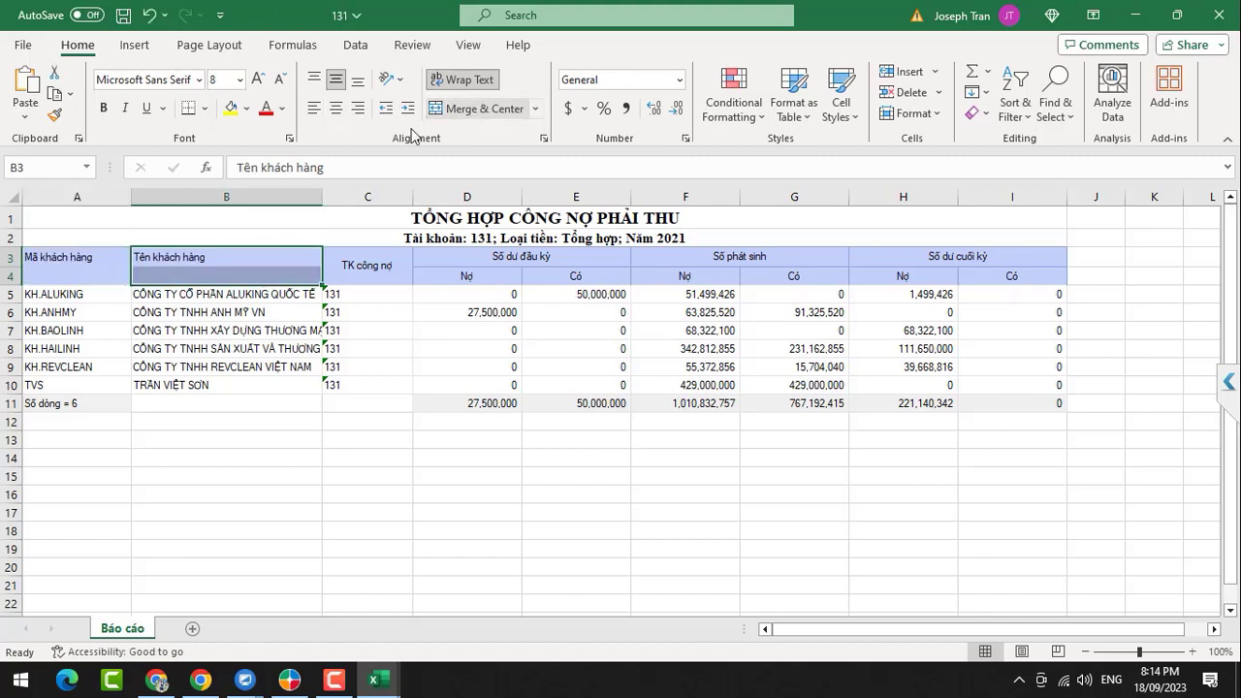
left_click(82, 257)
- Copy the code and name headers from A3 and B3 into A4 and B4, then clear A3:B3
key("ctrl+c")
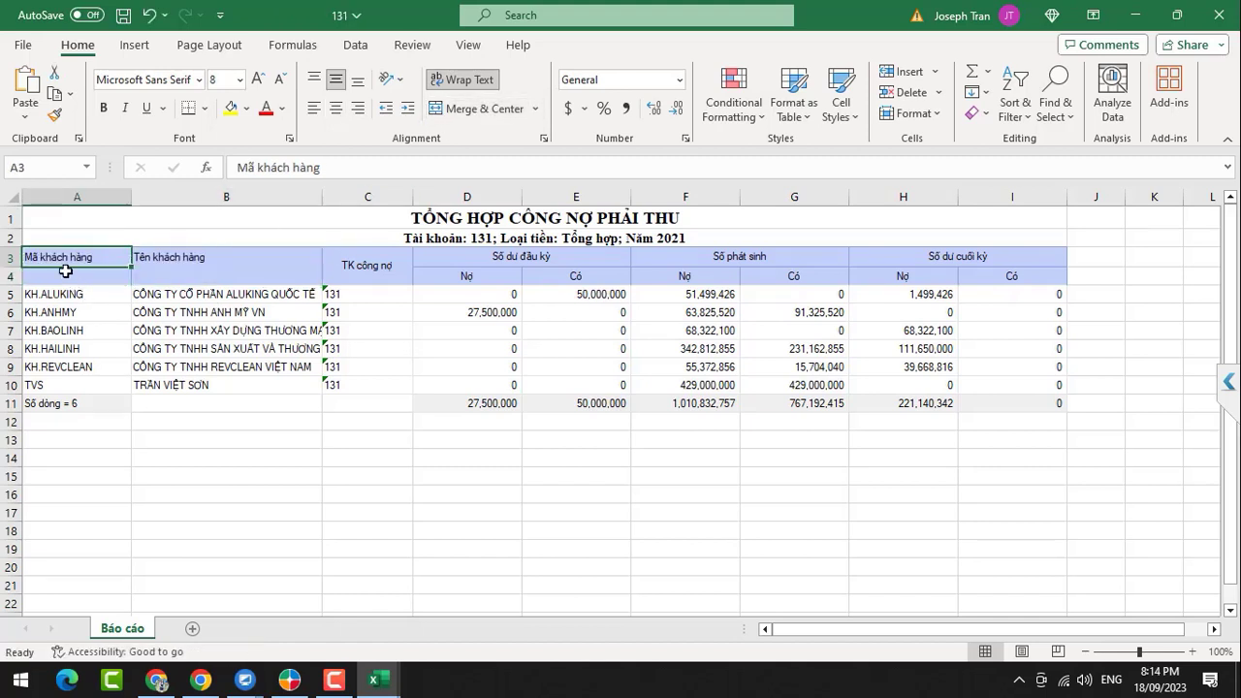
left_click(66, 274)
key("ctrl+v")
left_click(238, 261)
key("ctrl+c")
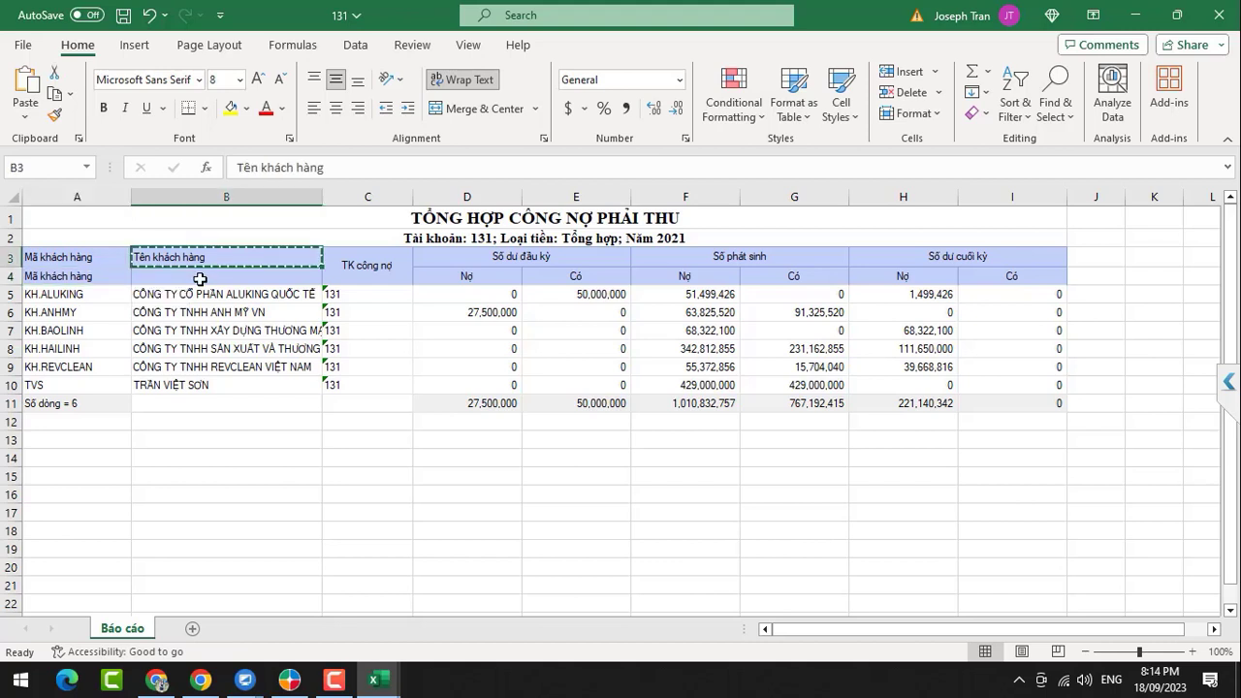
left_click(194, 275)
key("ctrl+v")
left_click_drag(85, 257, 208, 254)
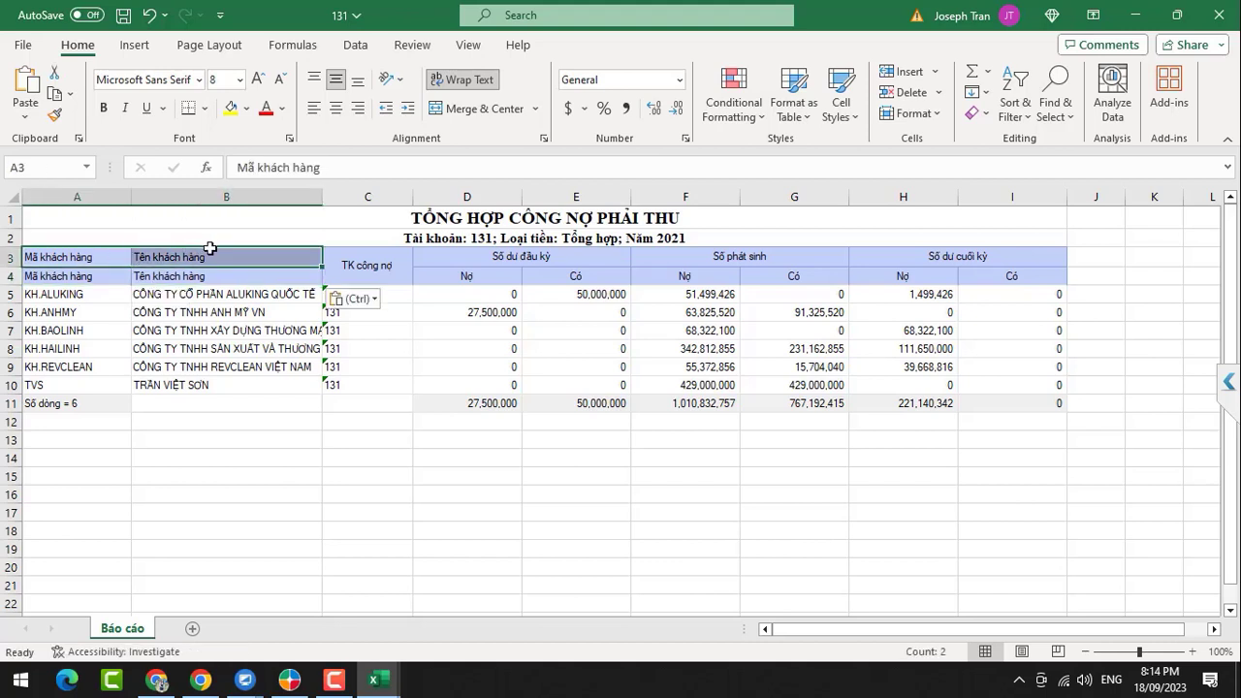
key("Delete")
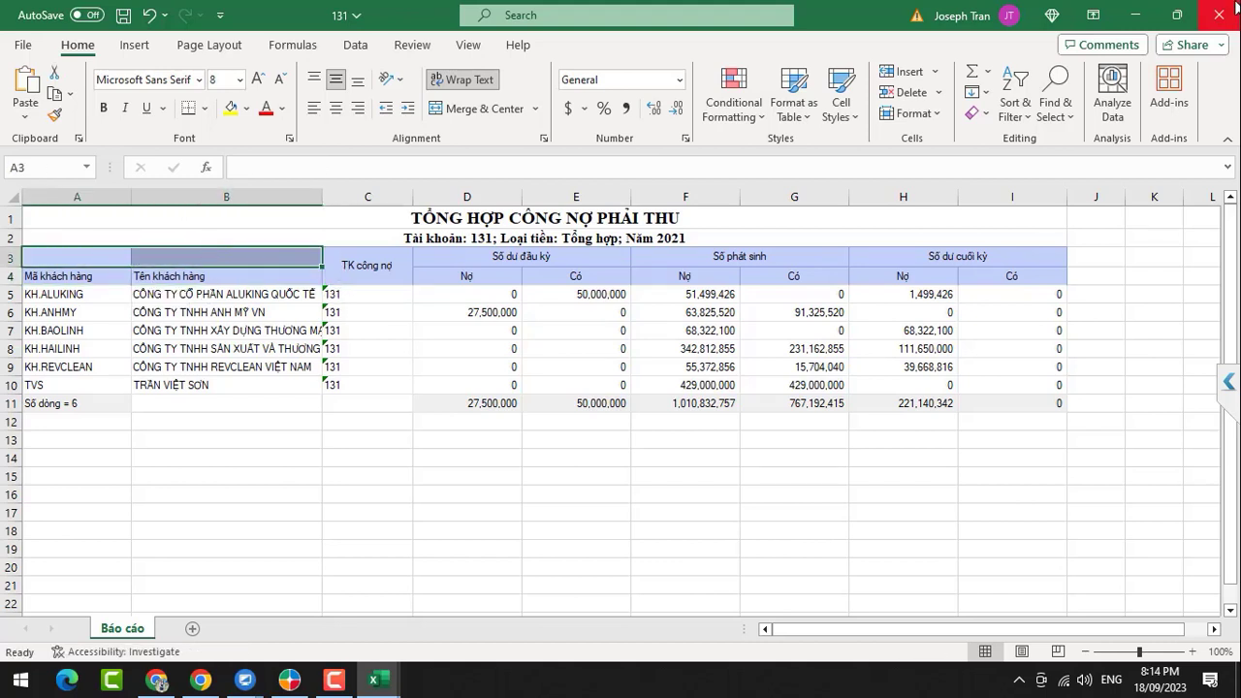
- Close the 131 workbook saving changes and return to MISA SME
left_click(1224, 14)
key("Return")
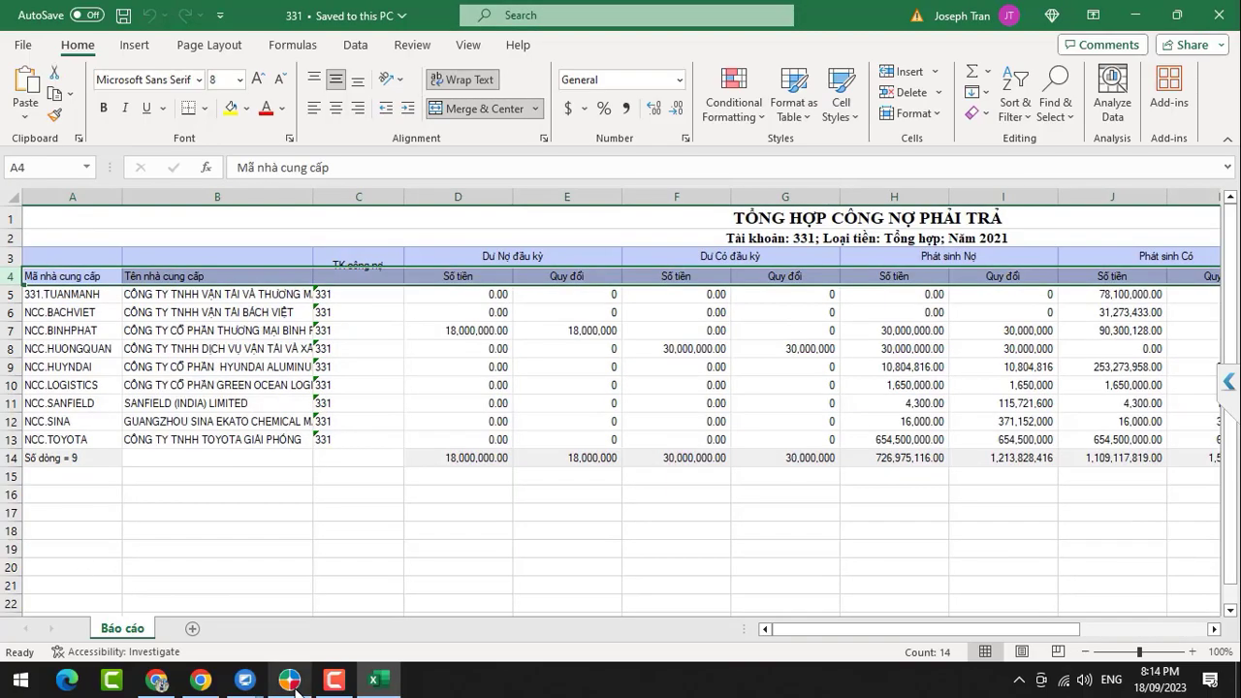
left_click(289, 680)
- Start a Khách hàng import from Excel in MISA SME using the 131.xlsx workbook
left_click(49, 15)
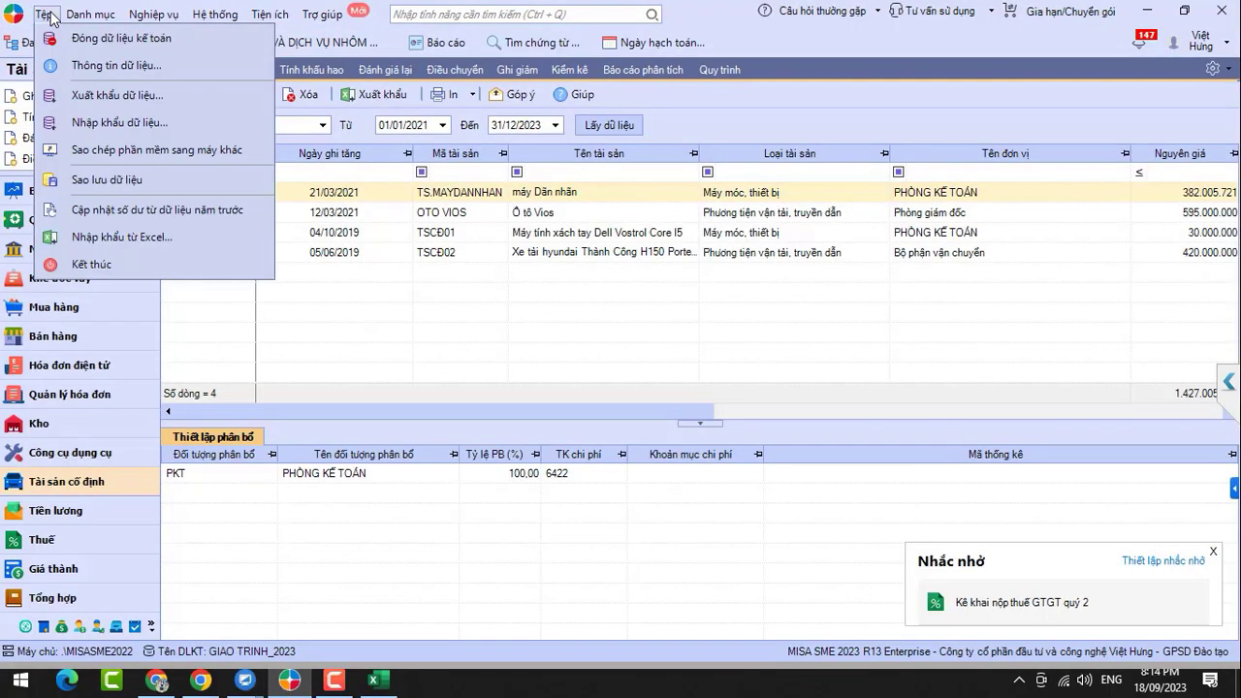
left_click(125, 236)
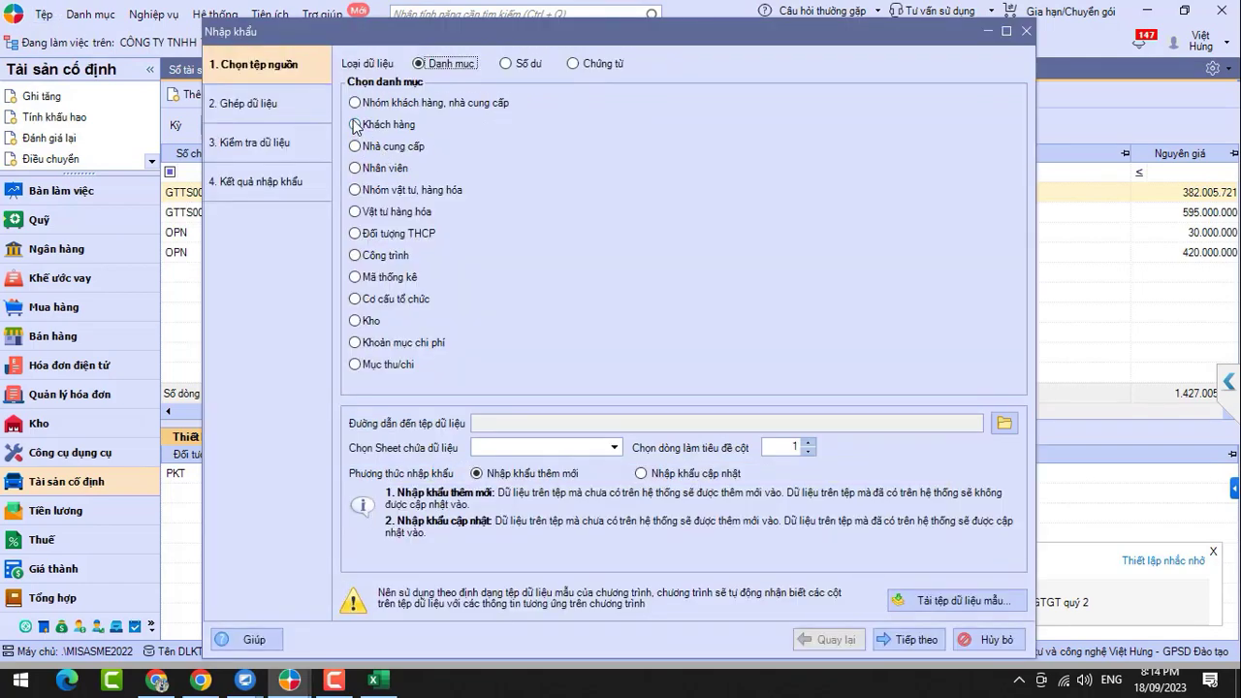
left_click(356, 125)
left_click(1003, 419)
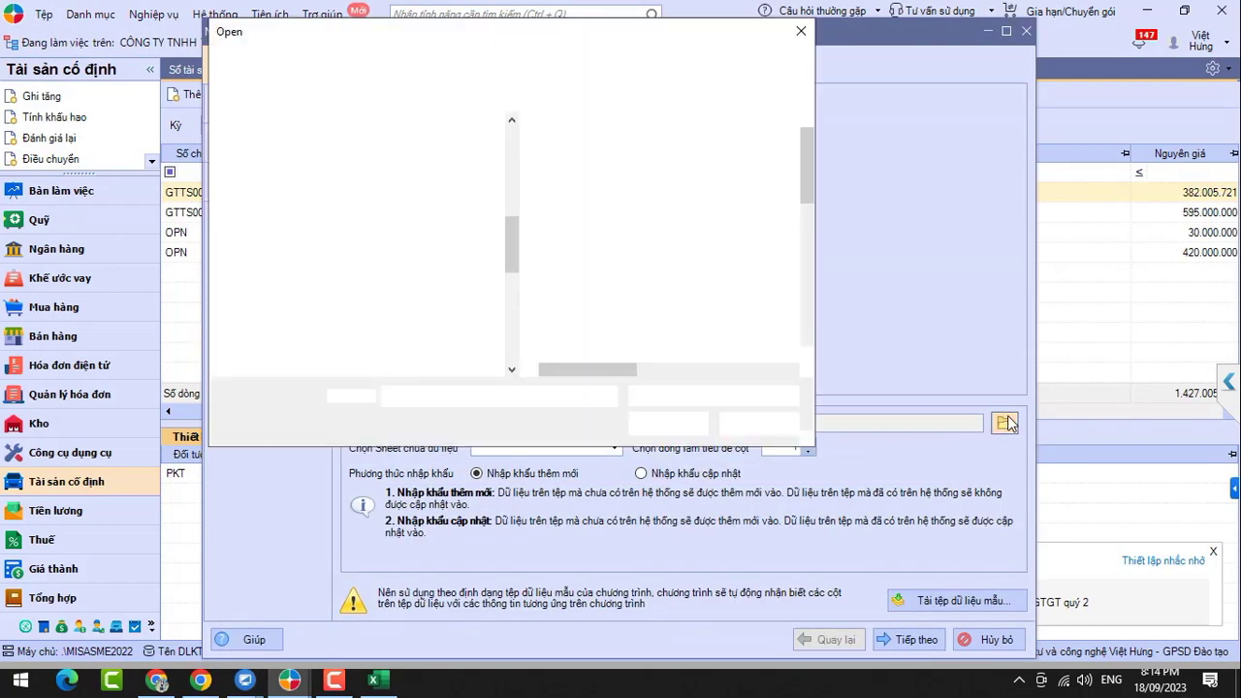
left_click(566, 148)
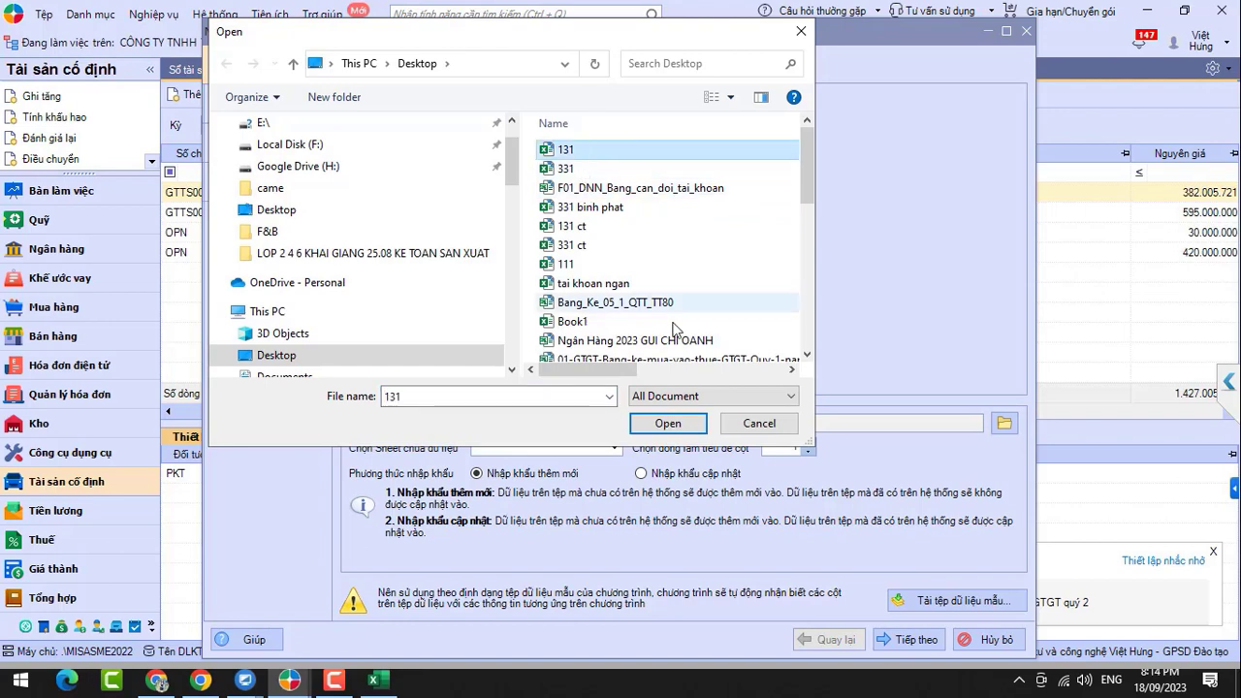
left_click(668, 423)
left_click(881, 638)
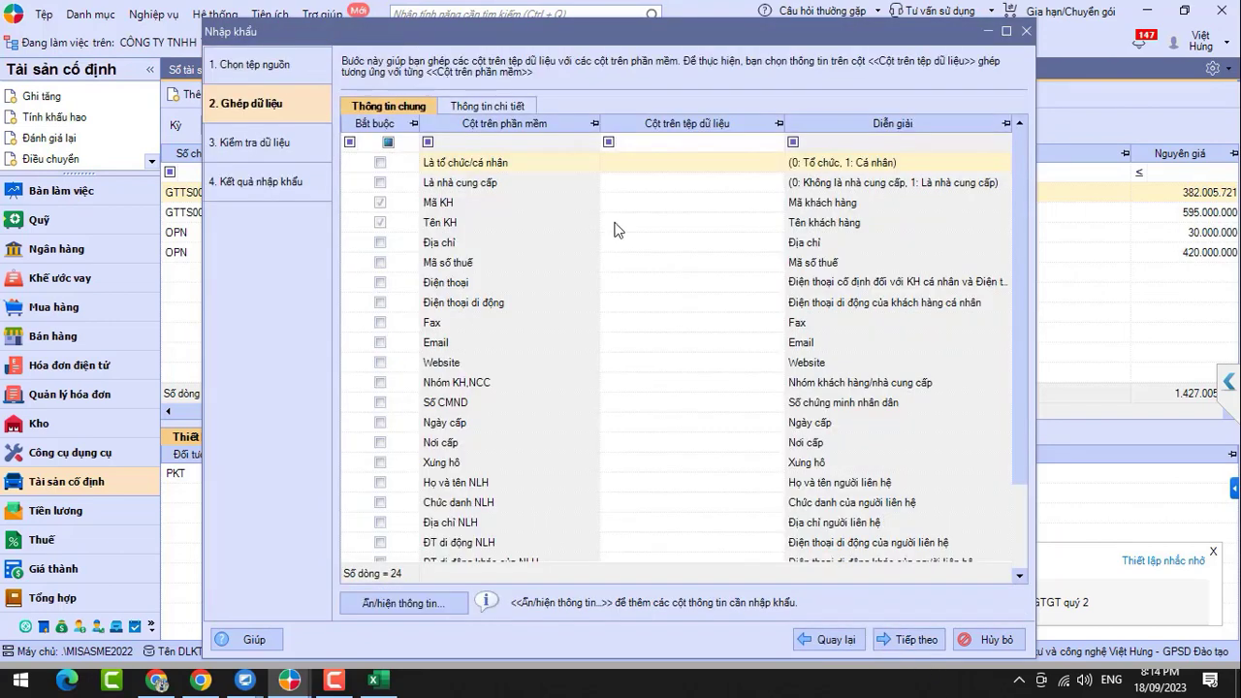
- Review the file columns offered for mapping and raise the header row, checking the customer code mapping
left_click(824, 640)
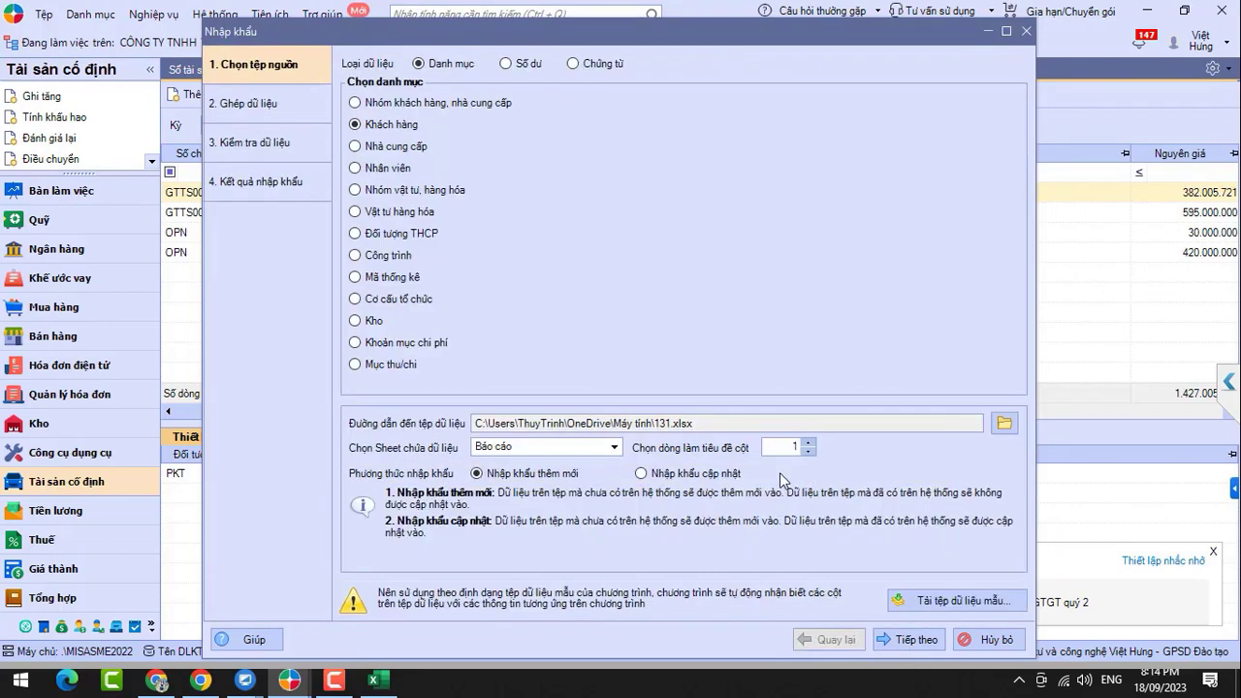
left_click(901, 640)
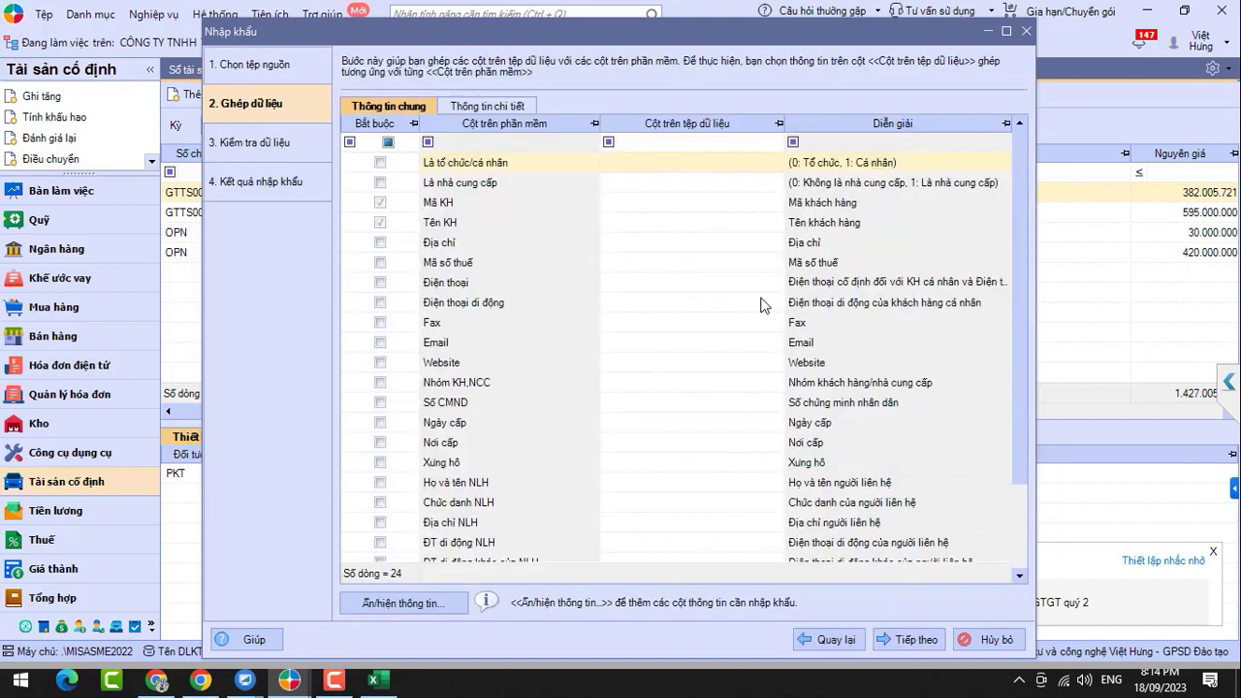
left_click(776, 182)
left_click(776, 182)
scroll(737, 252, "down", 1)
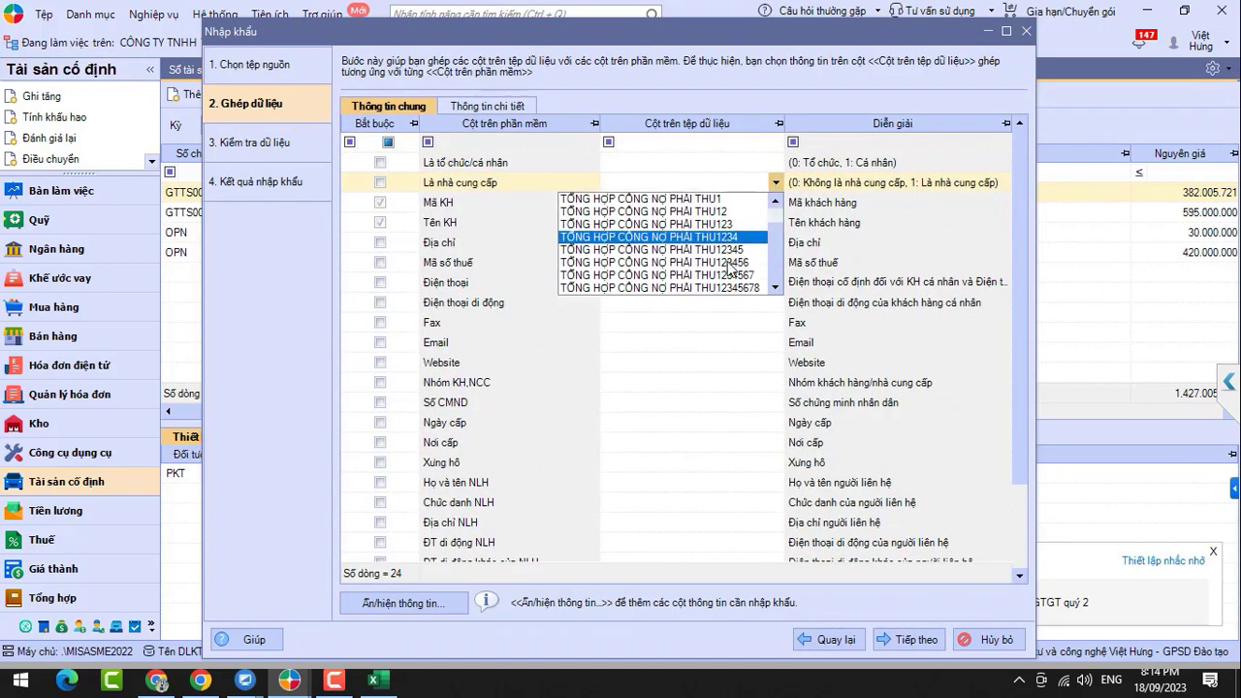
left_click(830, 644)
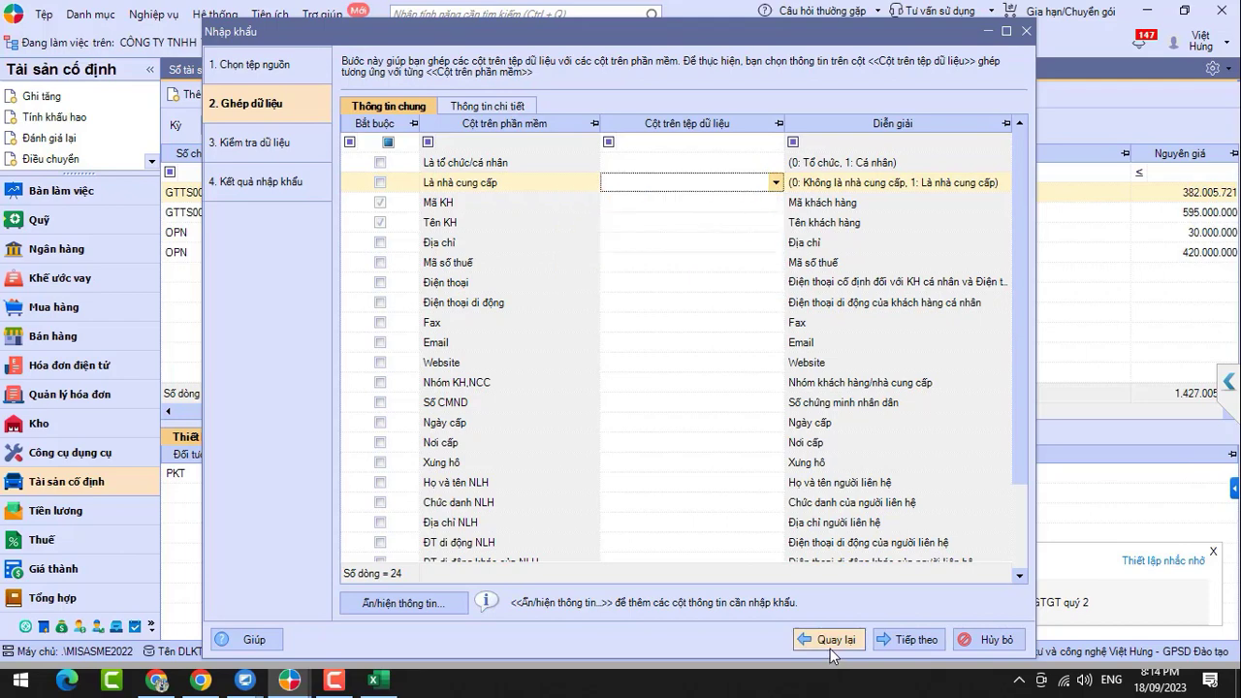
left_click(833, 642)
left_click(809, 448)
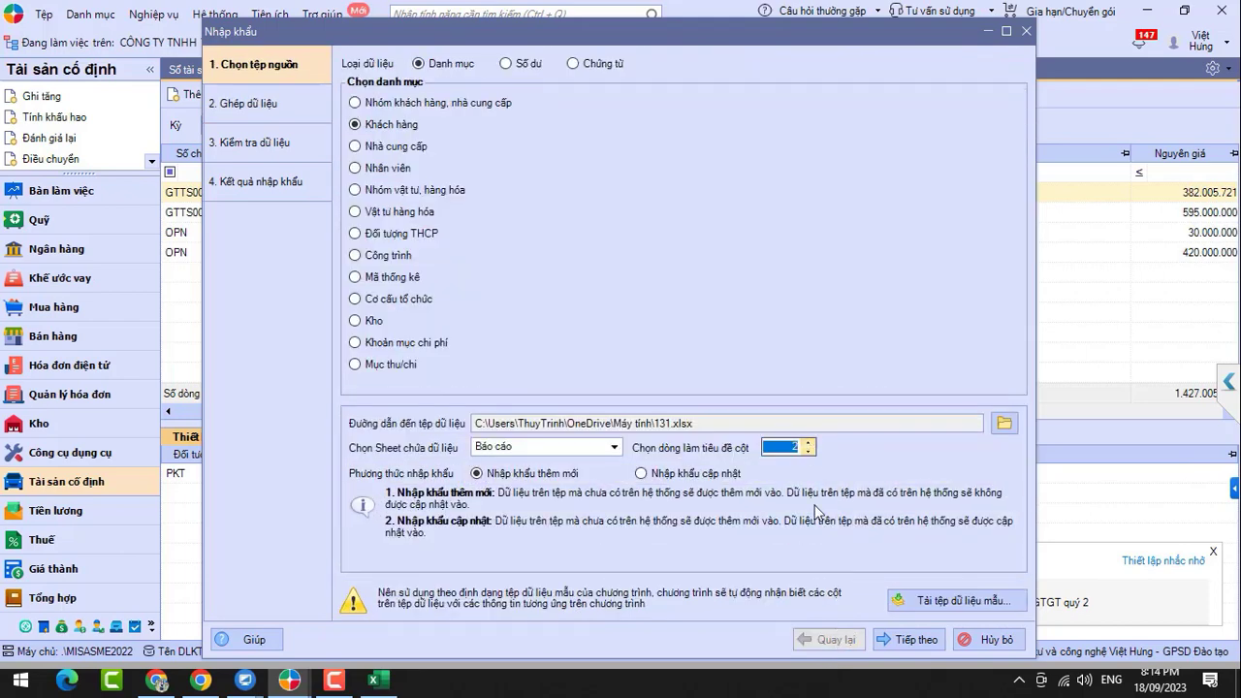
left_click(857, 638)
left_click(776, 202)
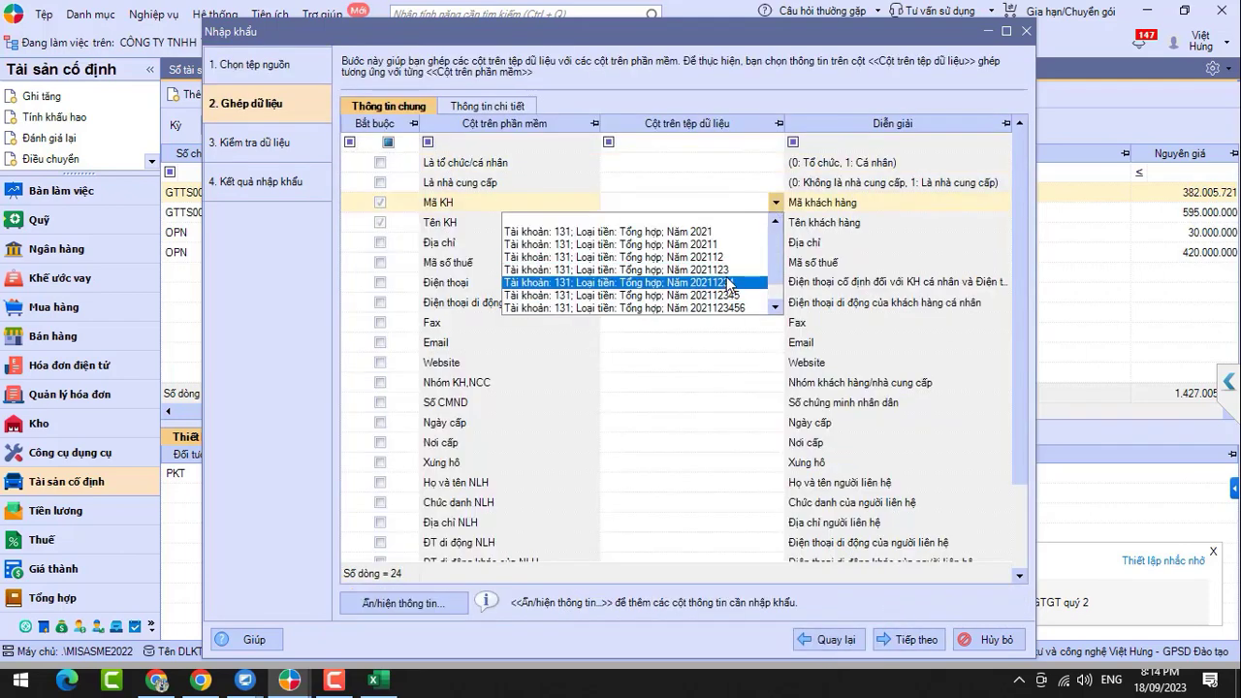
left_click(829, 641)
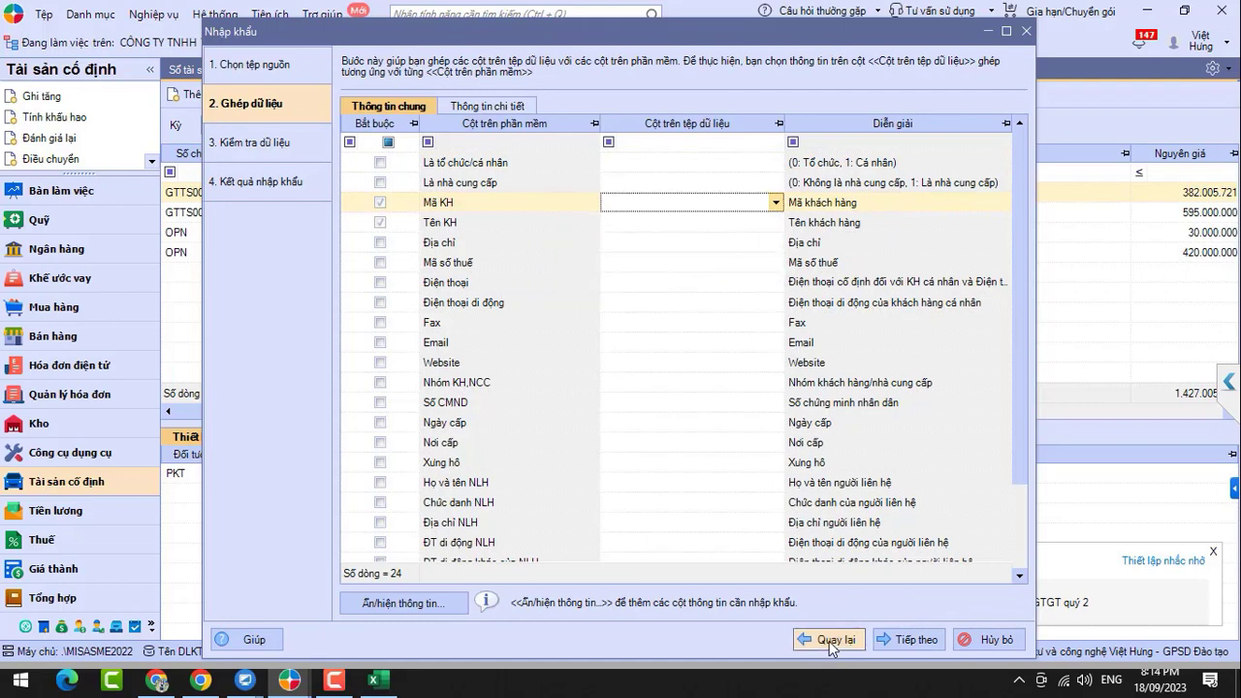
left_click(824, 640)
- Raise the header row to 3, check the address column list, and return to column matching
left_click(809, 448)
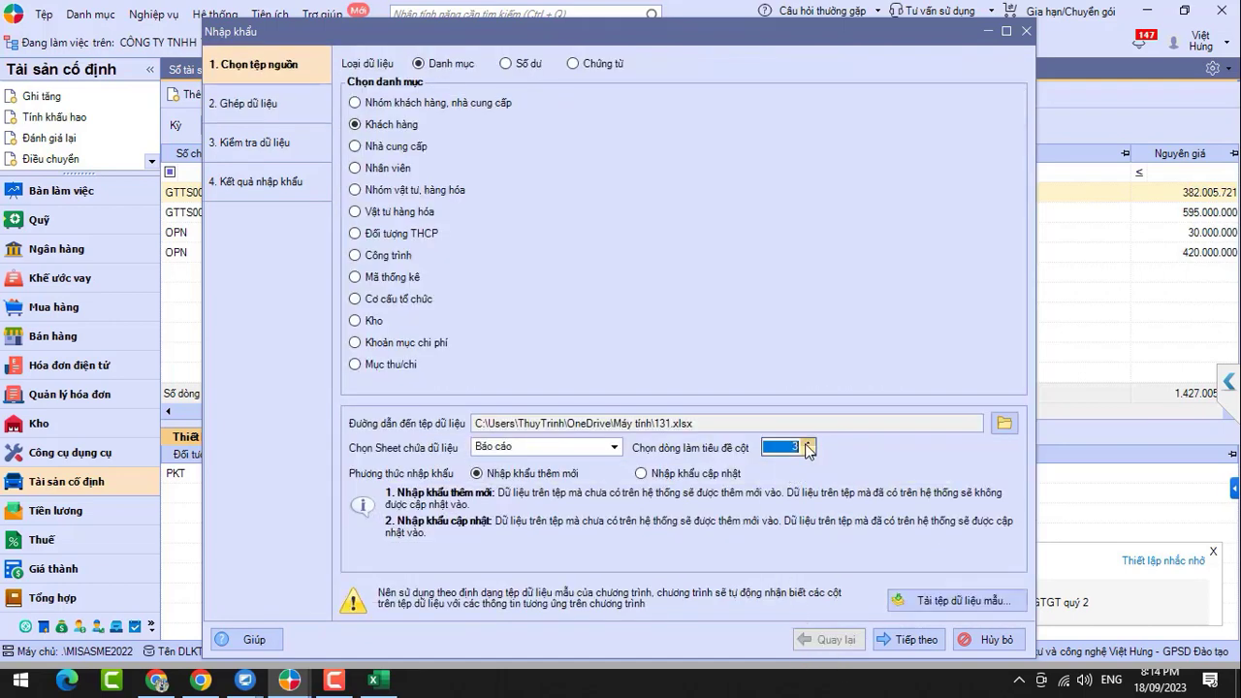
left_click(879, 645)
left_click(711, 242)
left_click(711, 243)
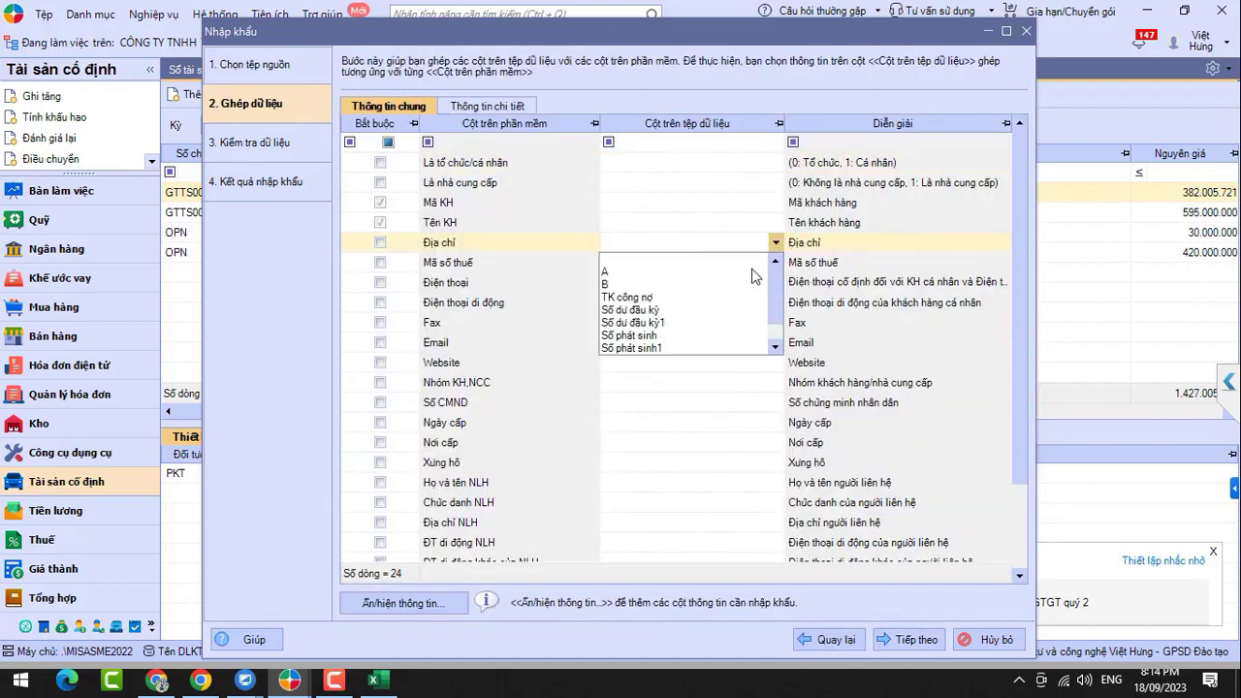
left_click(775, 346)
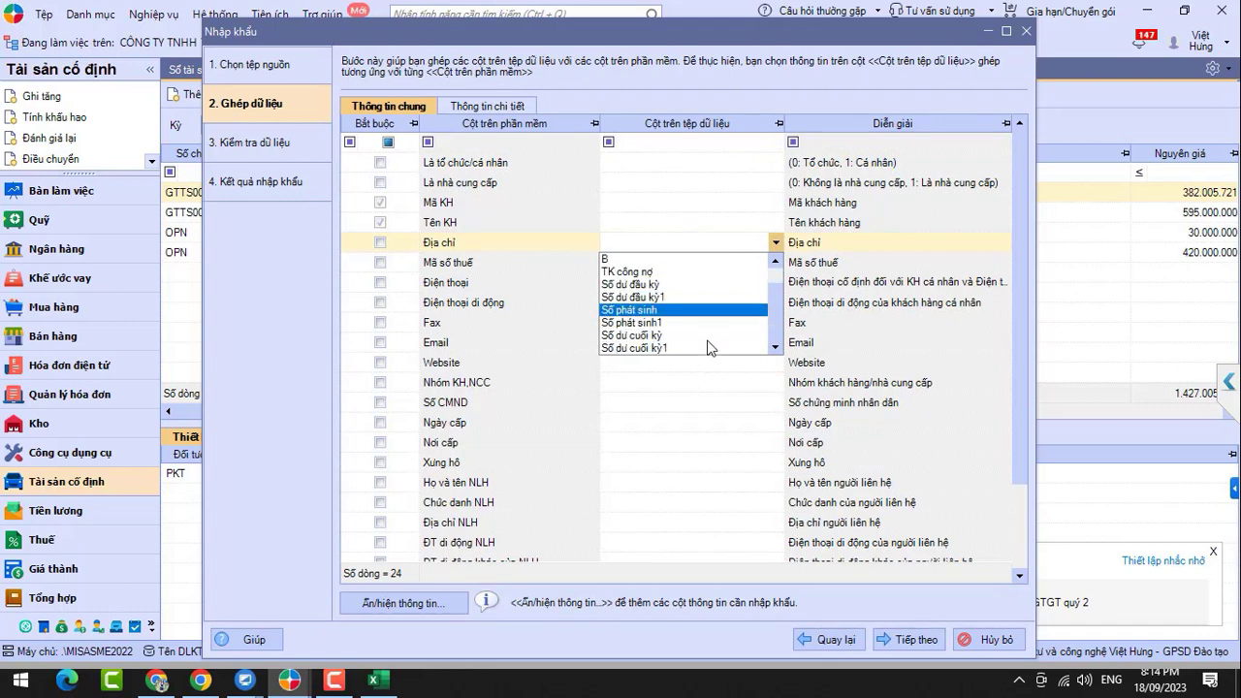
left_click(828, 645)
left_click(827, 644)
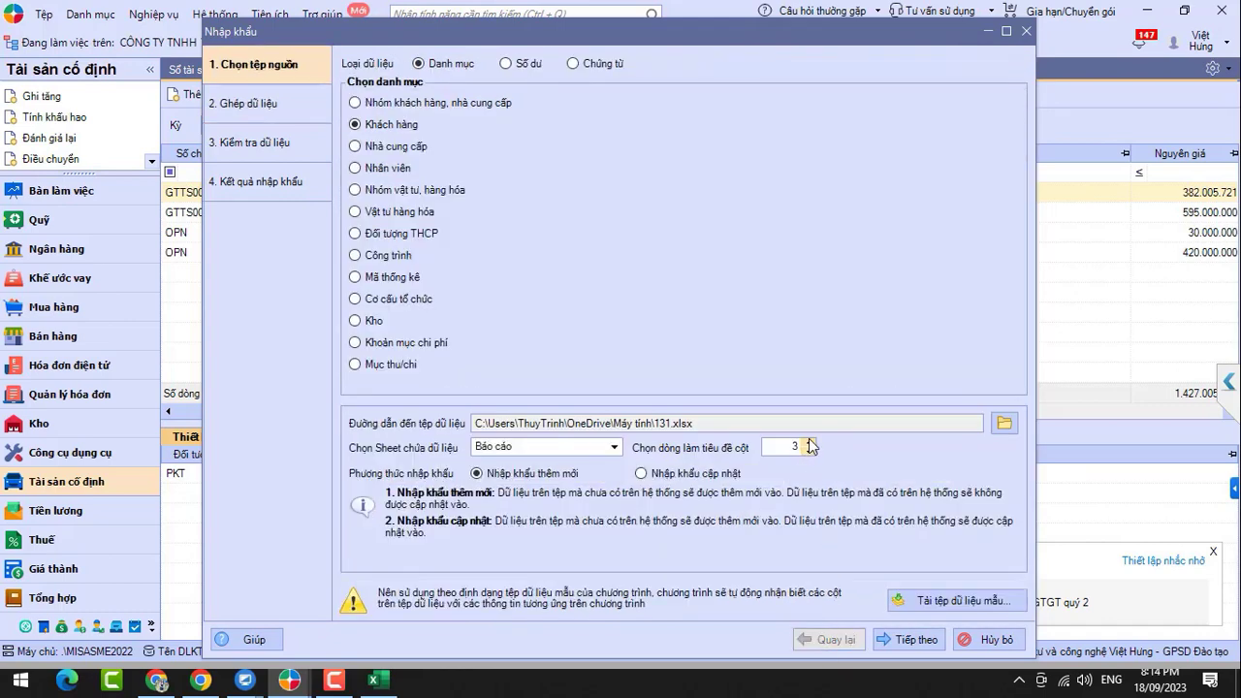
left_click(900, 641)
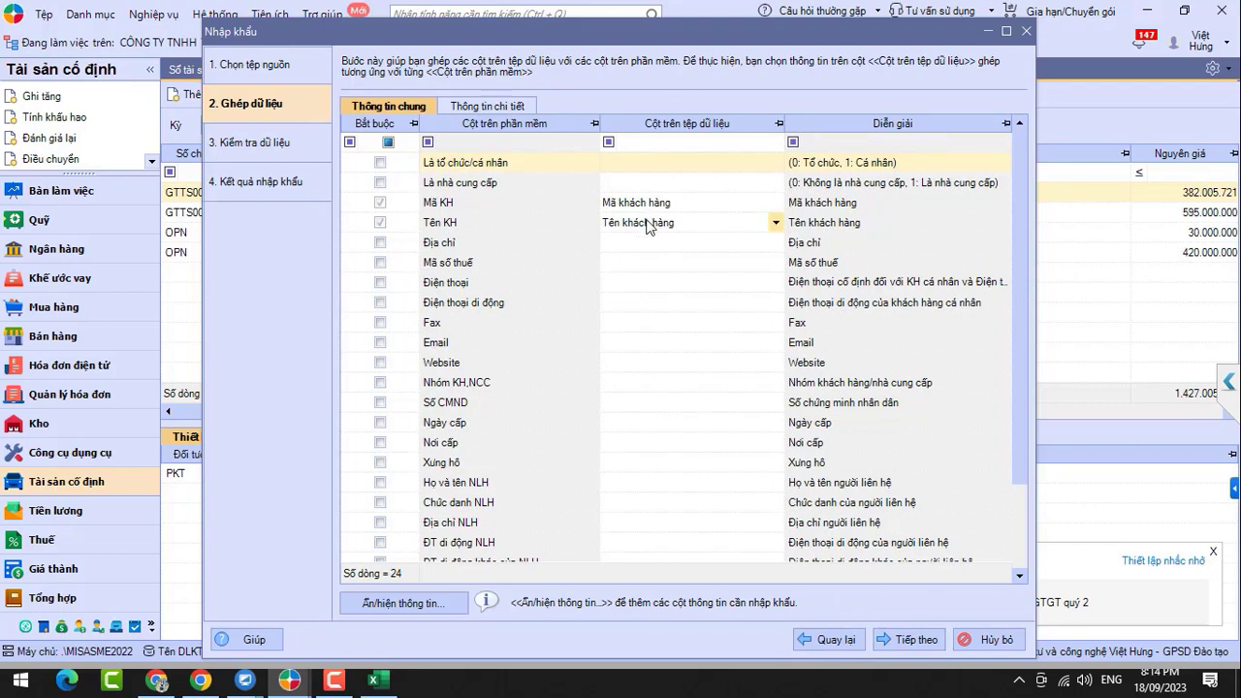
- Run the data check, which flags all 7 customer rows invalid, then cancel the import
left_click(912, 640)
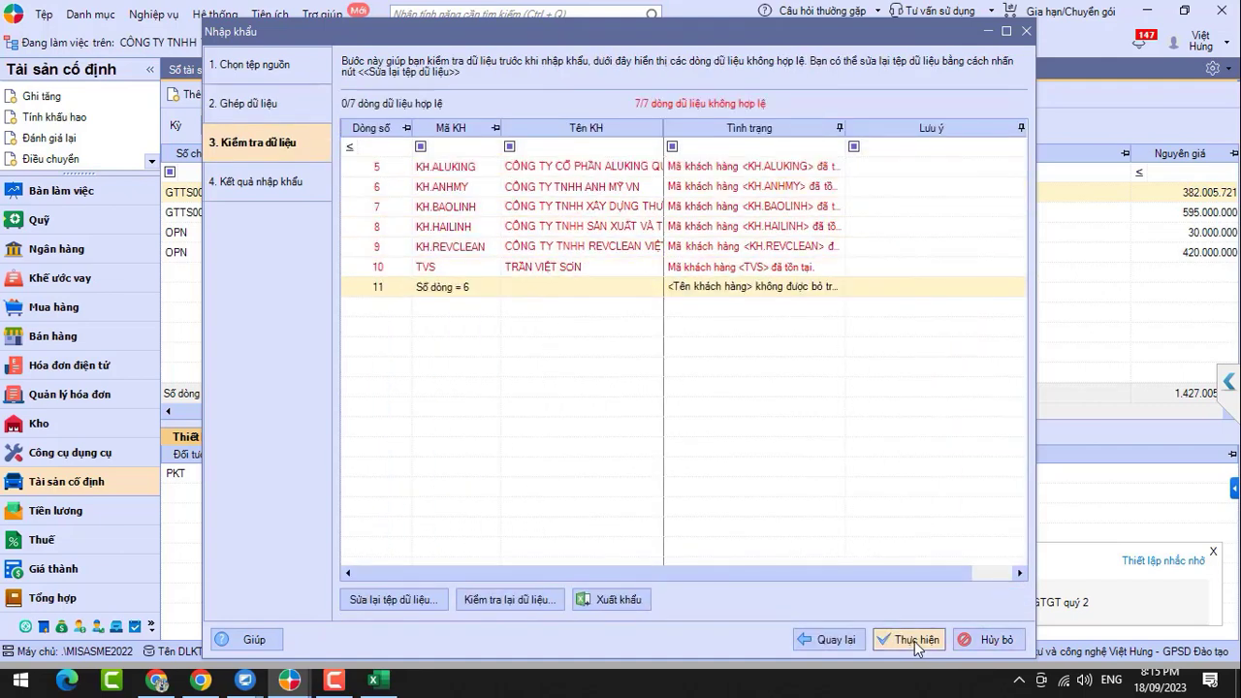
left_click(996, 640)
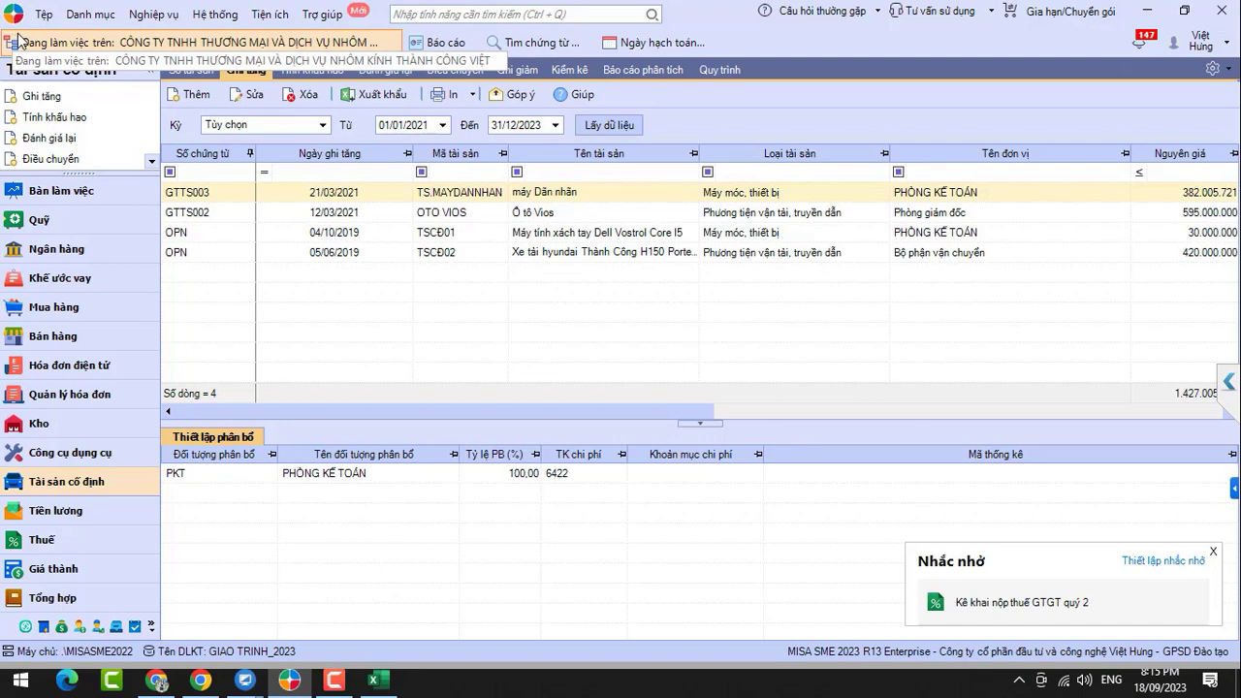
- Expand UltraViewer's client list, view DESKTOP-VGDP77D, then switch to the THAMNT computer
left_click(1228, 381)
double_click(1038, 300)
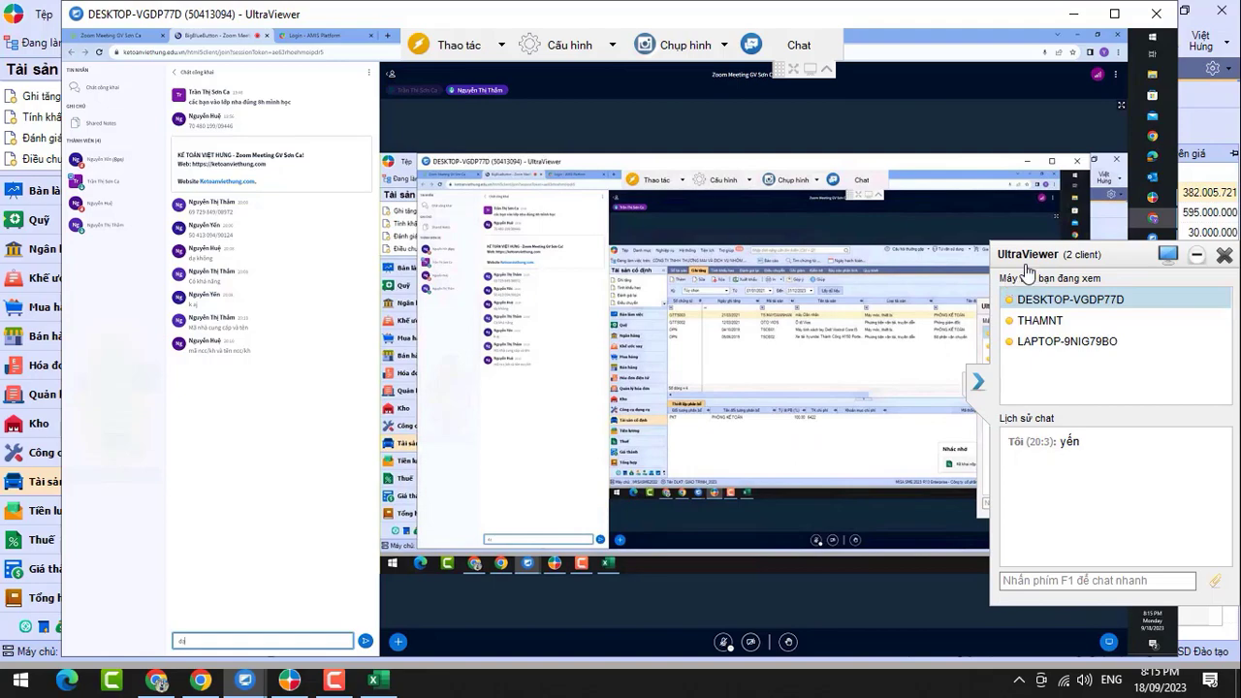
double_click(1042, 323)
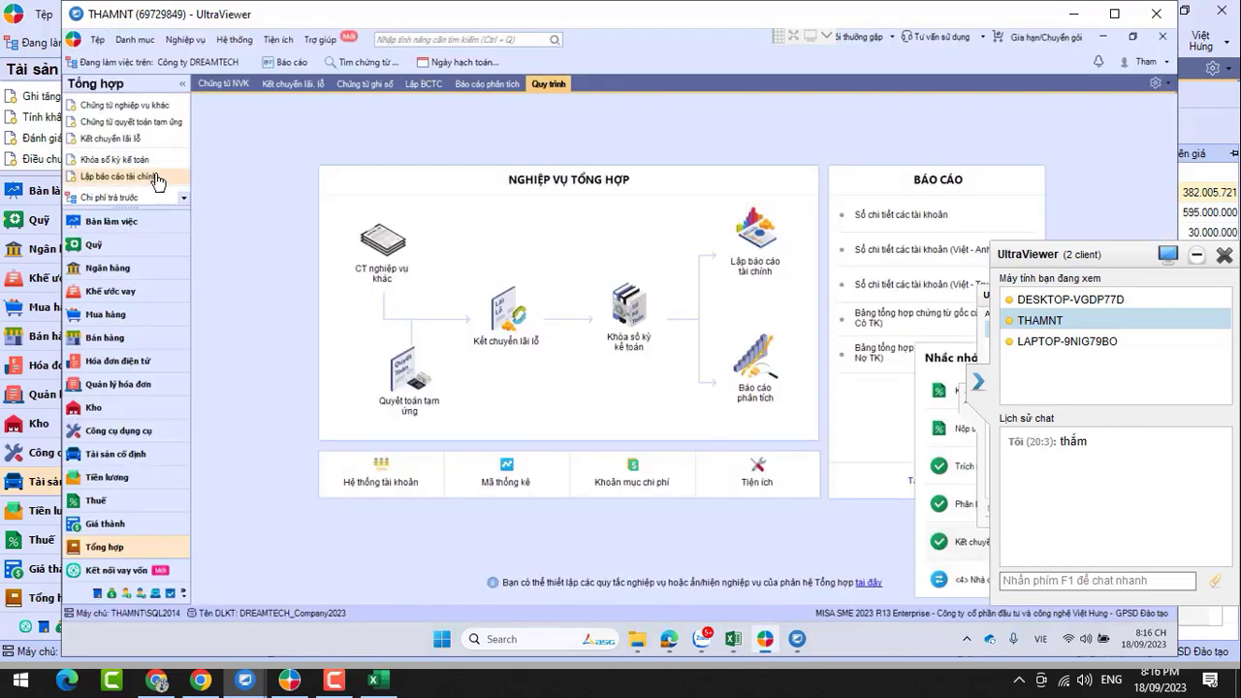
- Copy columns A:B of the 131 workbook and insert the copied cells at column E
left_click(736, 642)
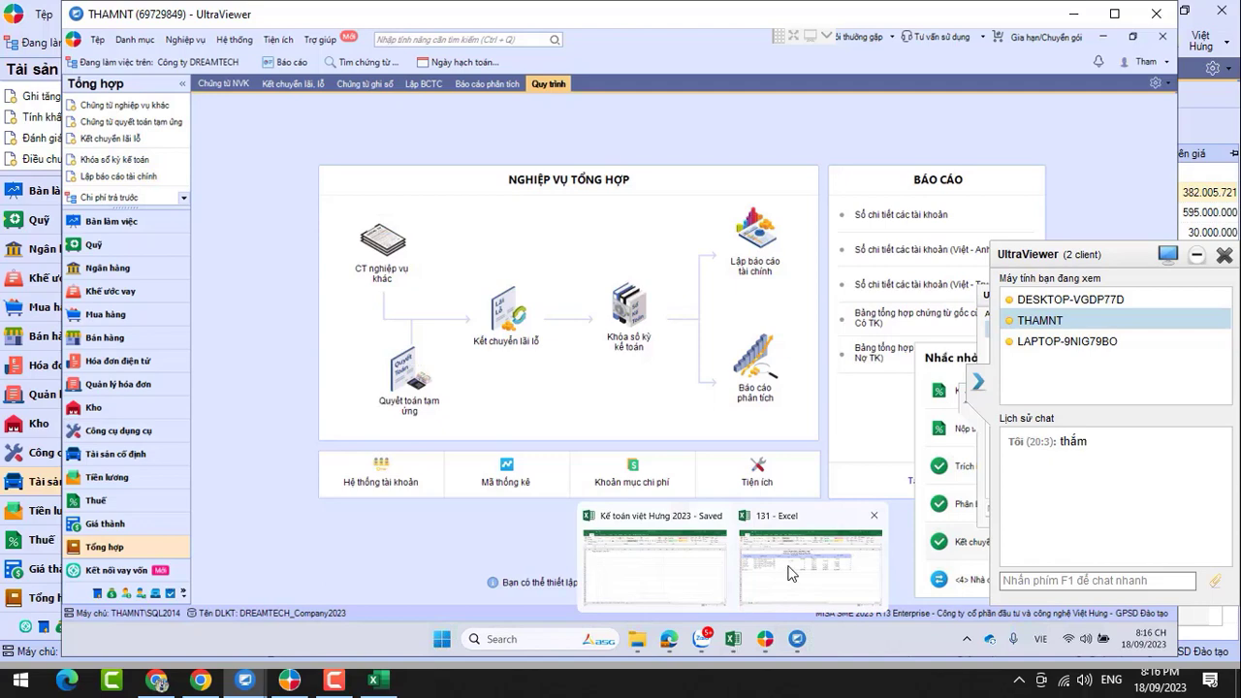
left_click(788, 573)
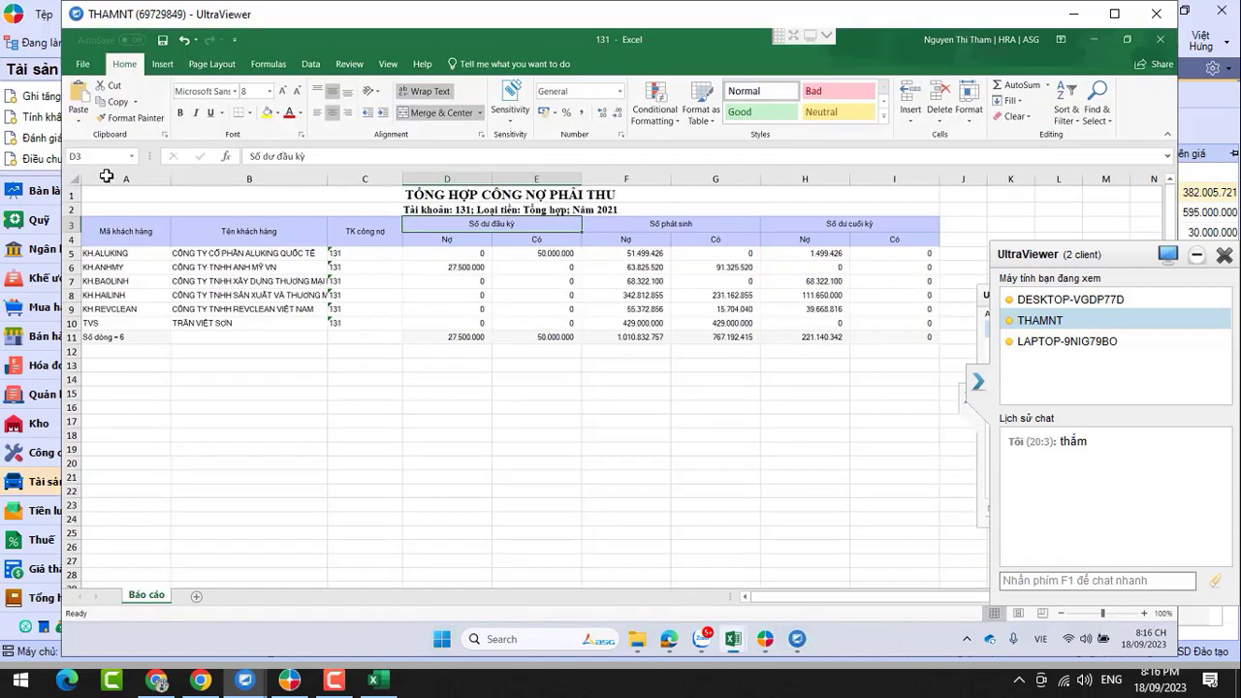
left_click_drag(107, 178, 249, 178)
key("ctrl+c")
left_click(626, 178)
key("ctrl+v")
left_click(621, 379)
left_click(621, 378)
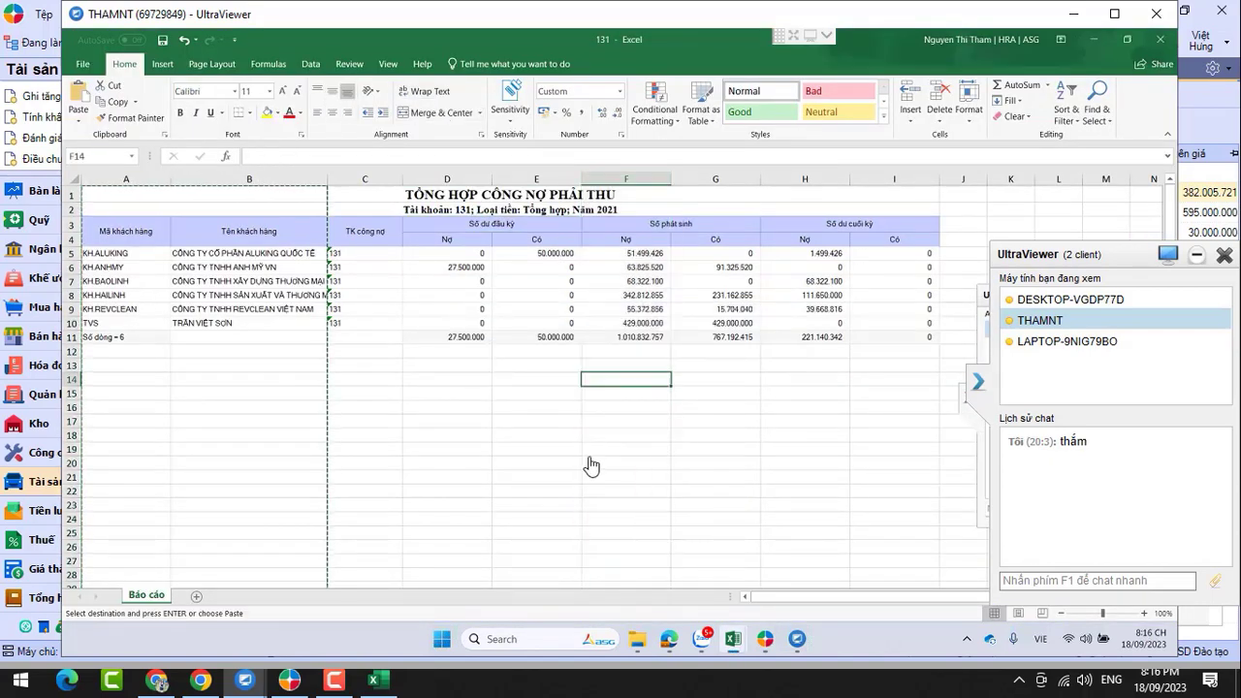
left_click(775, 476)
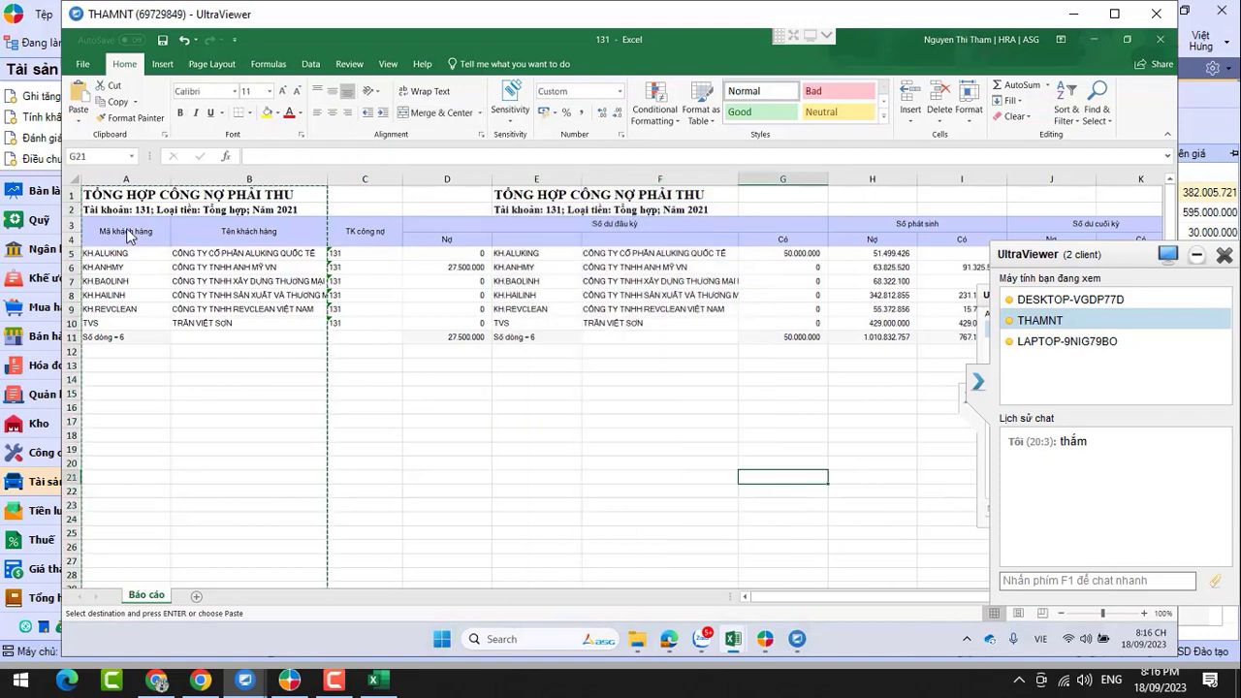
- Clear the old cells A3:B10 and enter headers 'Mã' in E4 and 'Tên' in F4
left_click_drag(129, 237, 249, 323)
key("Delete")
left_click(536, 462)
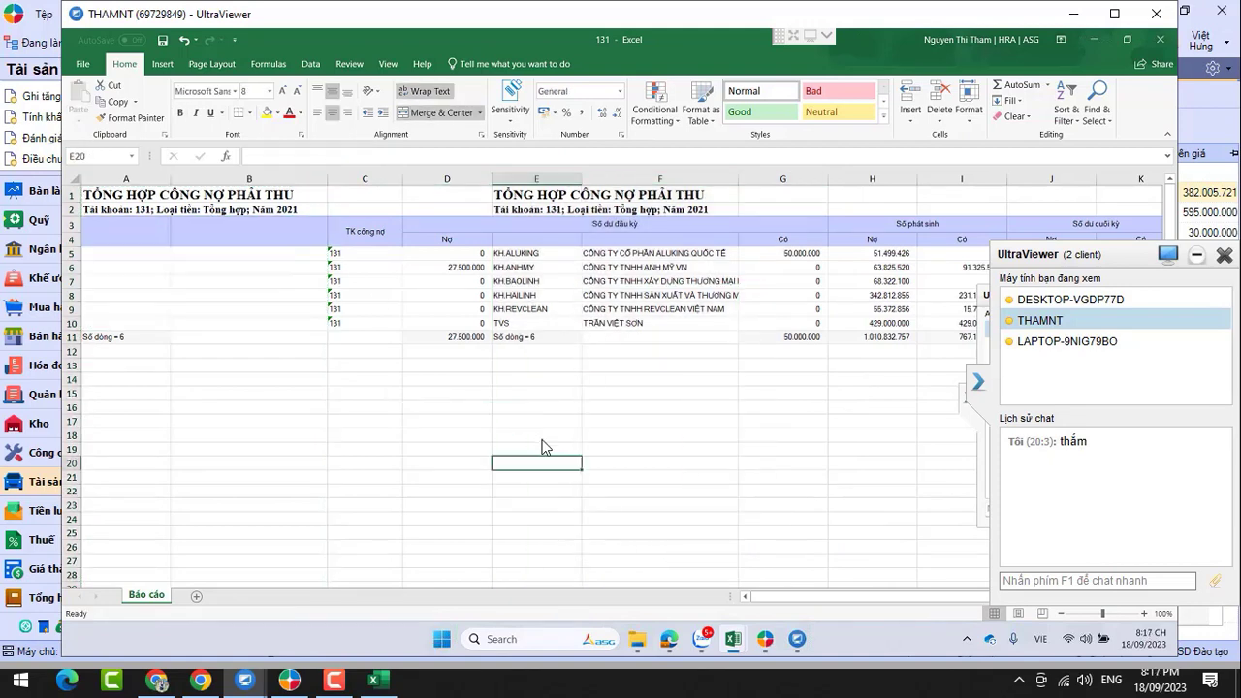
left_click(524, 243)
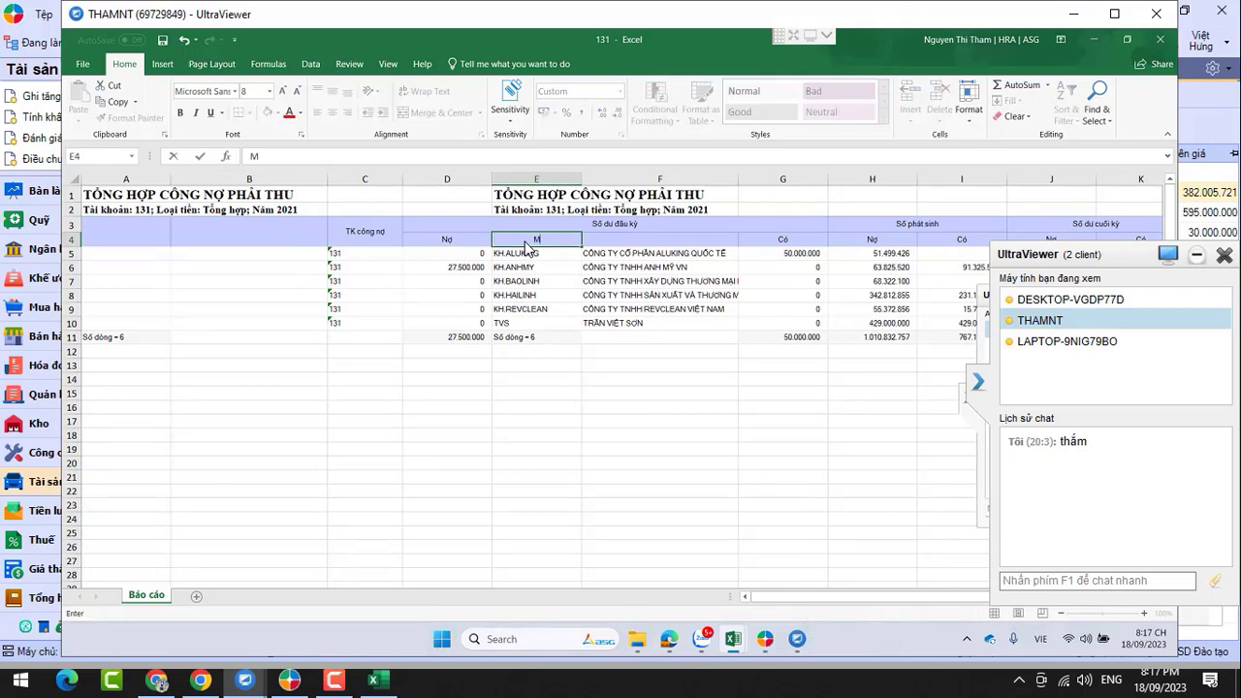
type("Mã")
key("Tab")
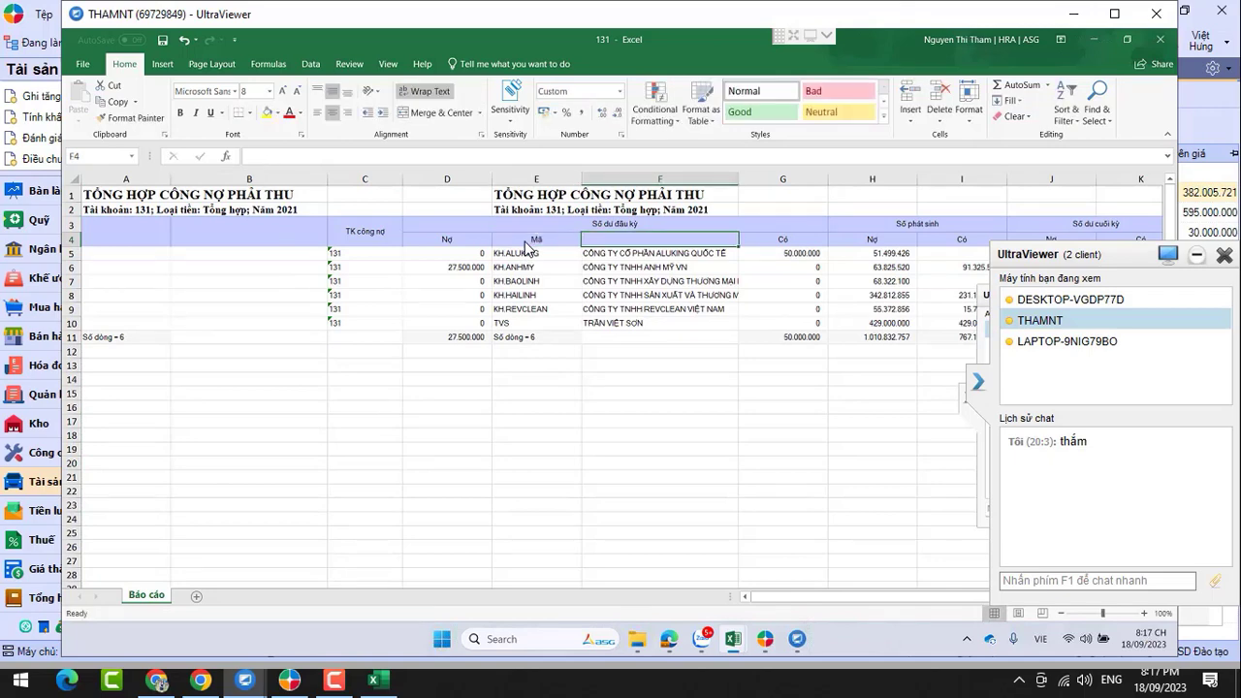
type("Tên")
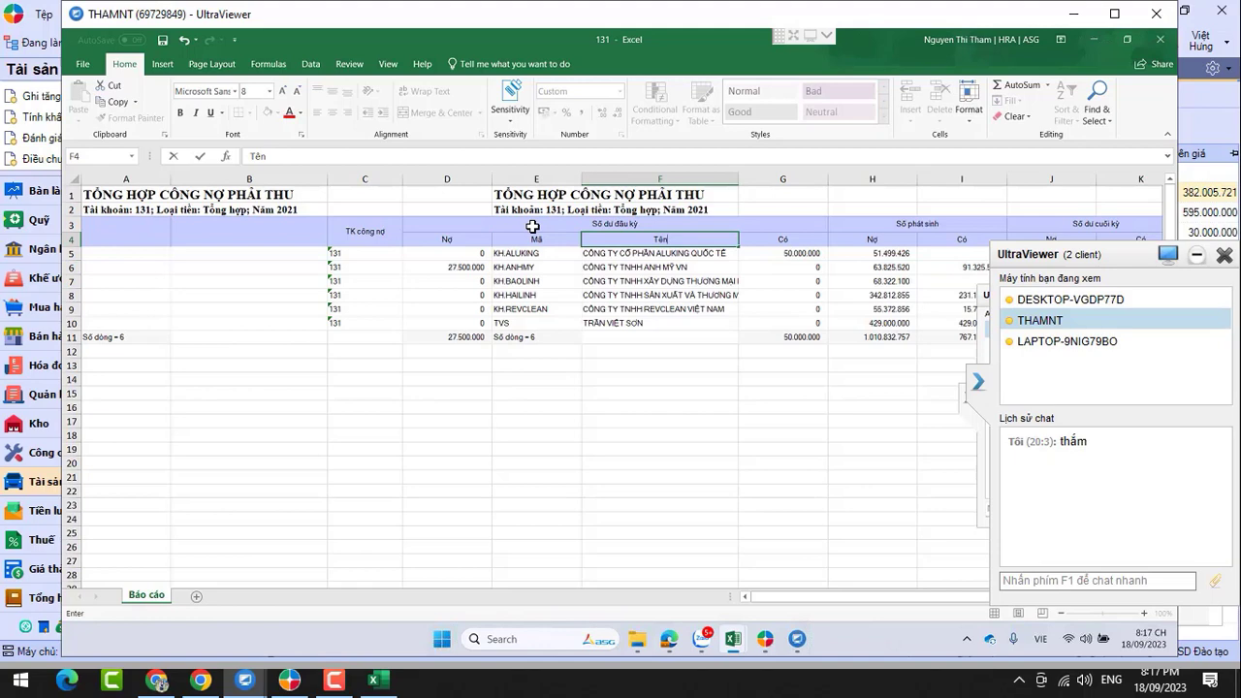
left_click(485, 575)
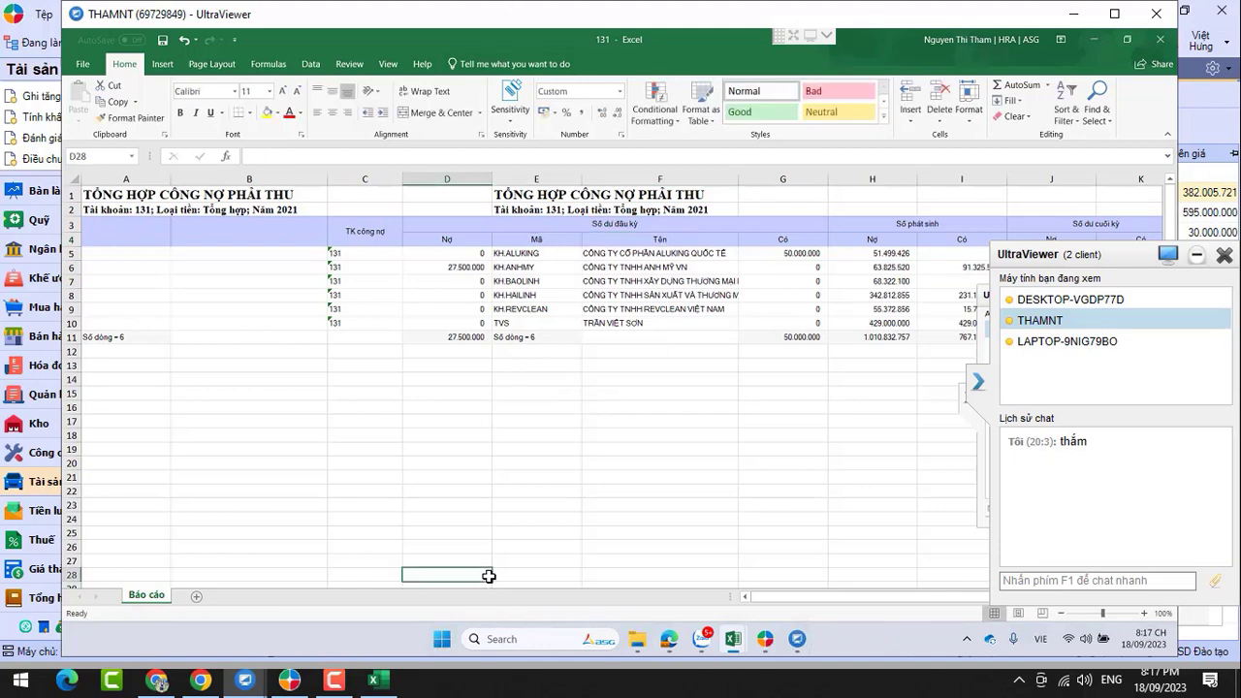
- Check the title and header rows 1–4, then save and close the 131 workbook
left_click_drag(70, 197, 69, 209)
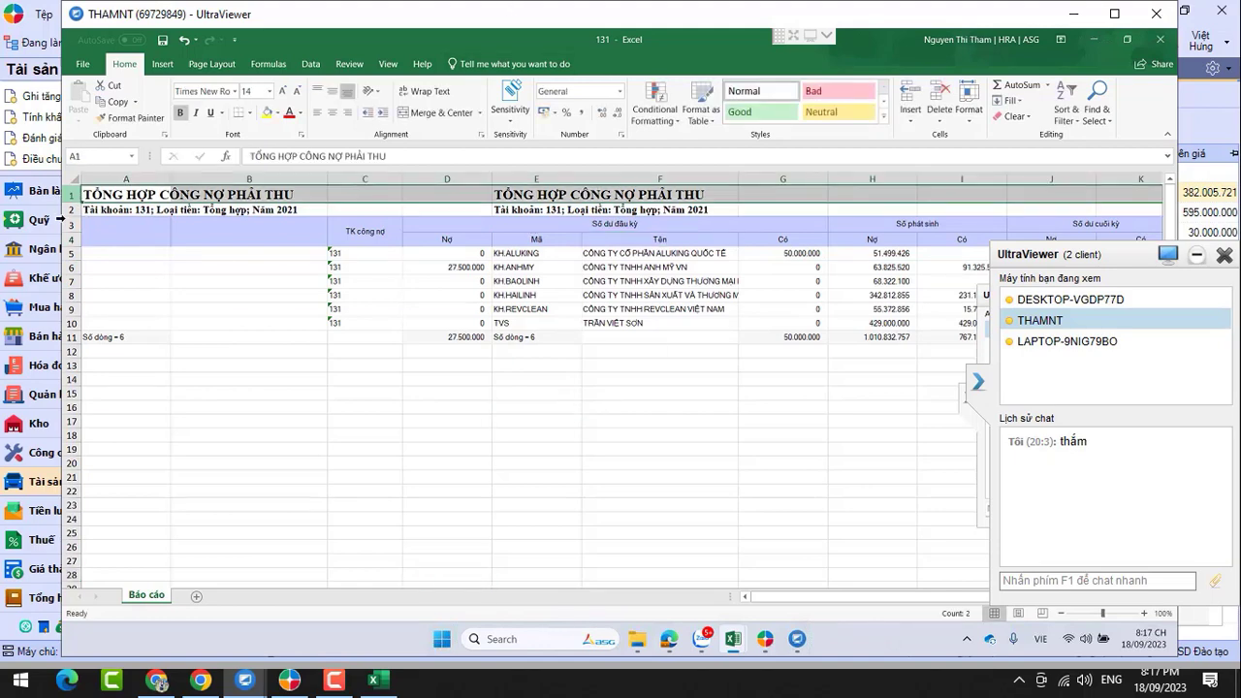
left_click(70, 209)
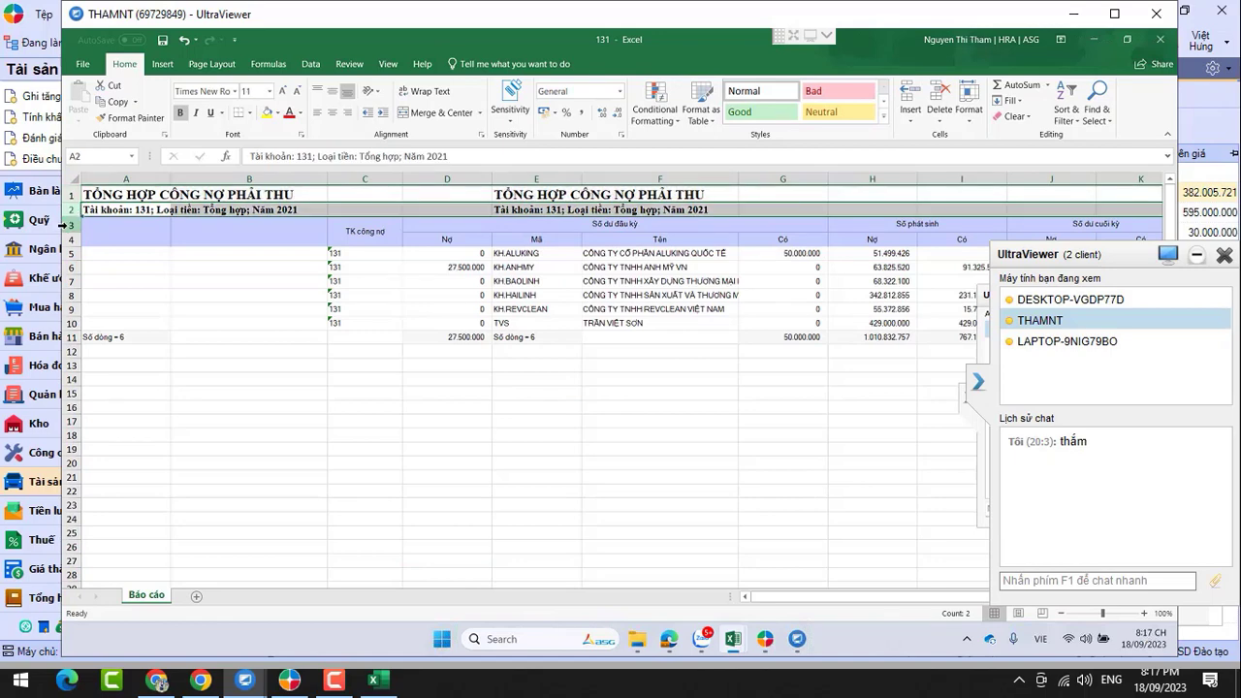
left_click(64, 225)
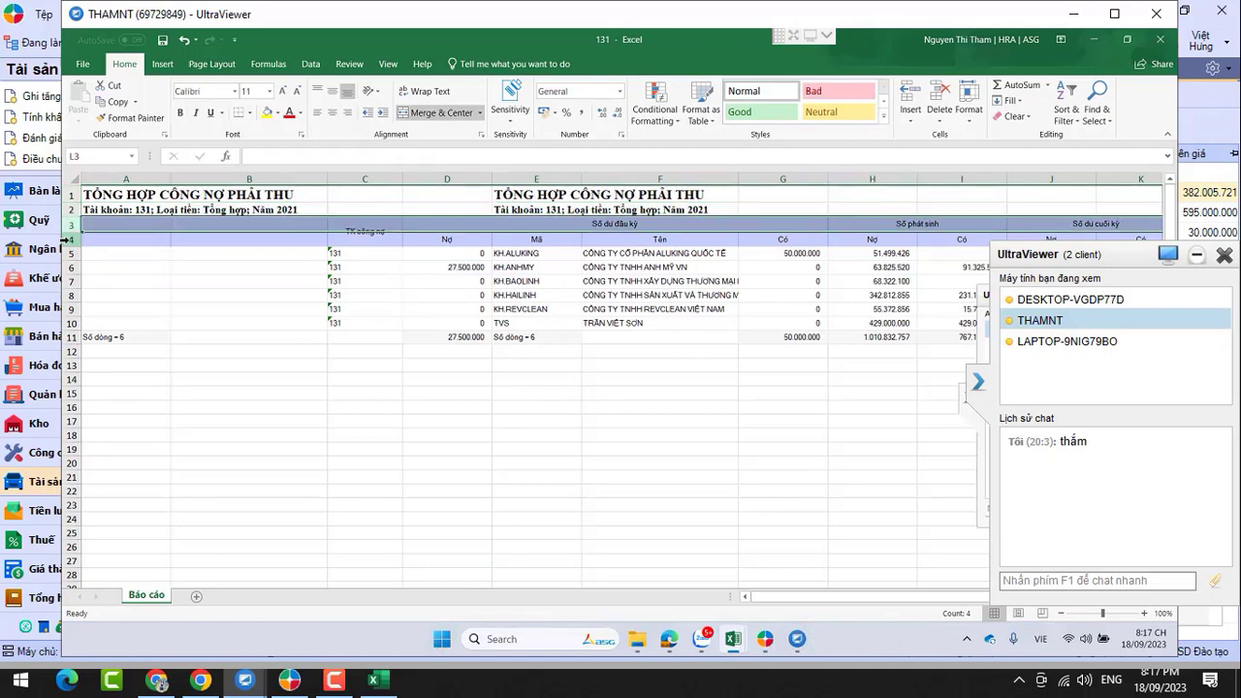
left_click(70, 241)
left_click(1160, 39)
left_click(574, 349)
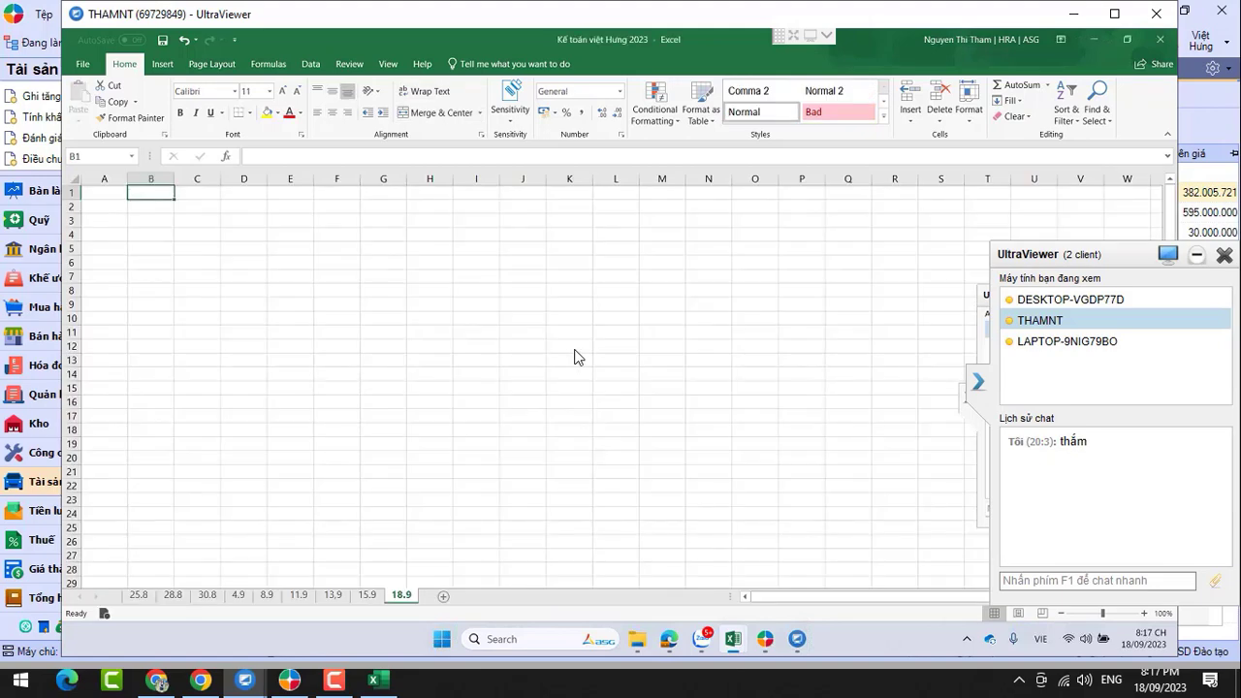
- Start a Danh mục > Khách hàng import in MISA SME and browse to the Downloads folder
left_click(766, 646)
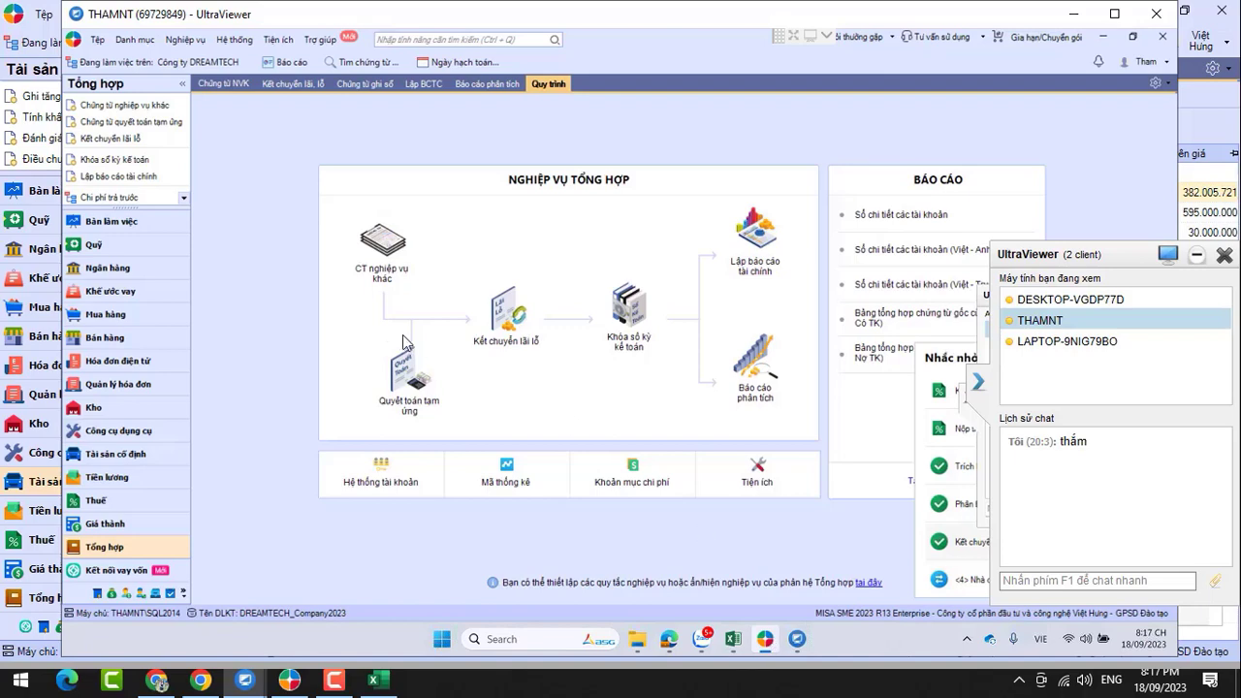
left_click(97, 39)
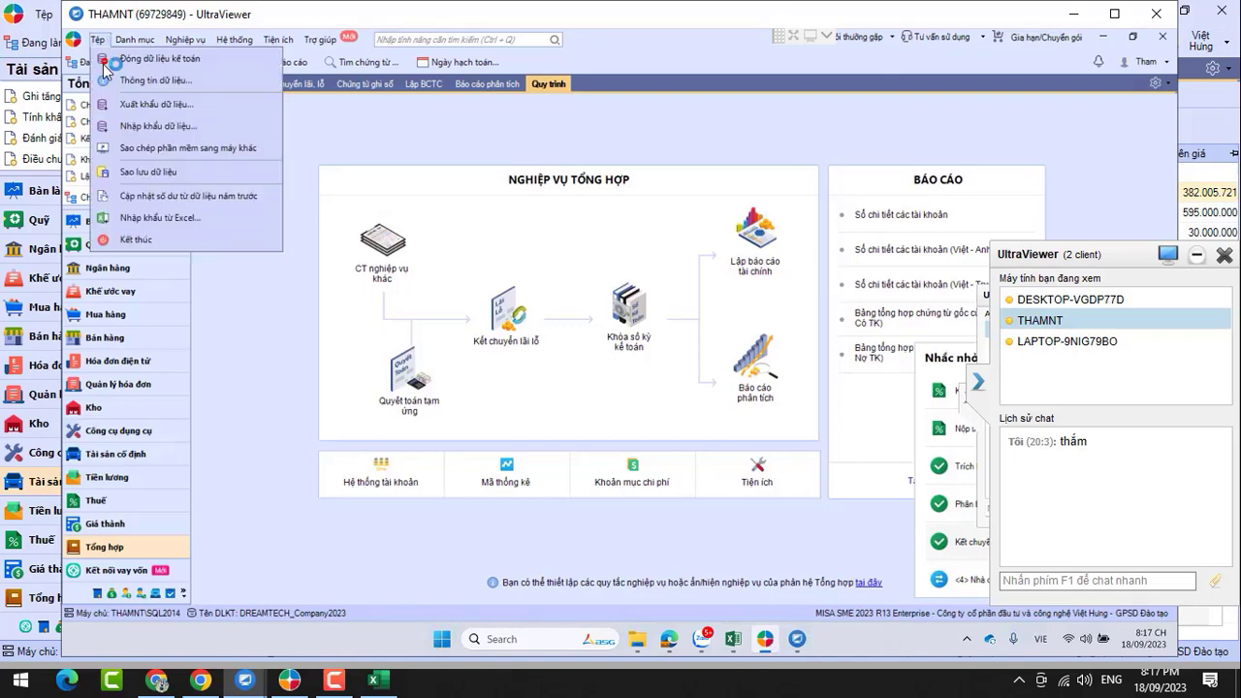
left_click(146, 215)
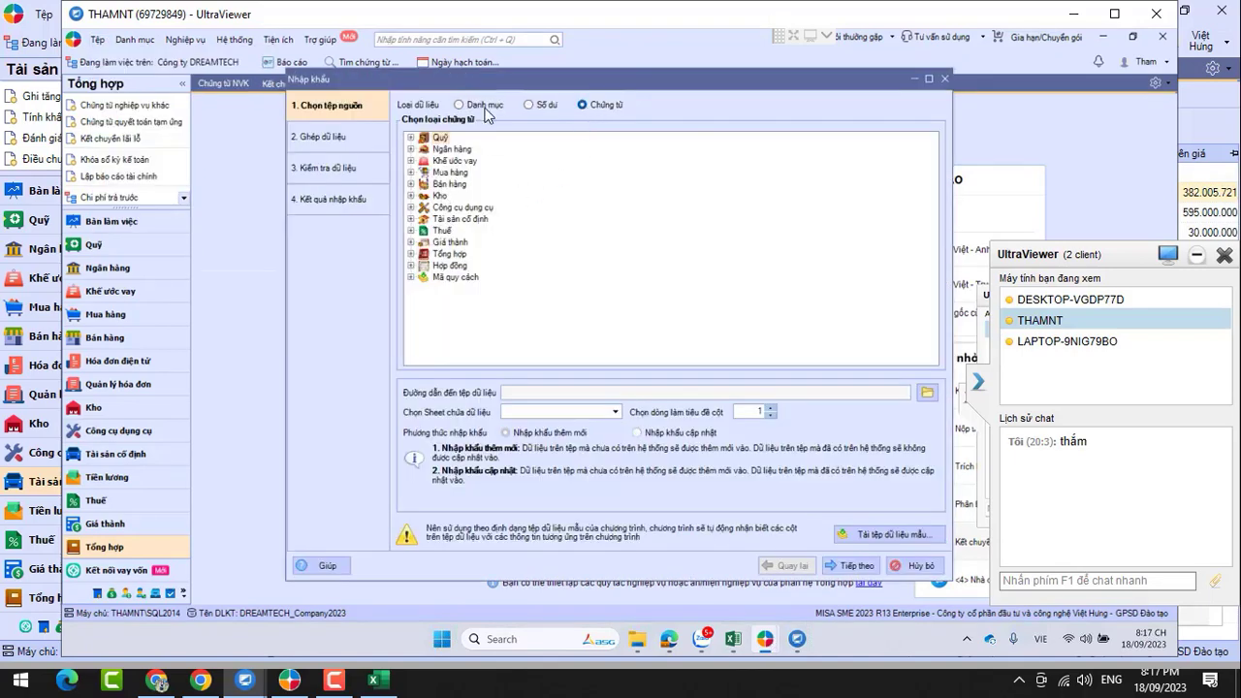
left_click(460, 104)
left_click(411, 154)
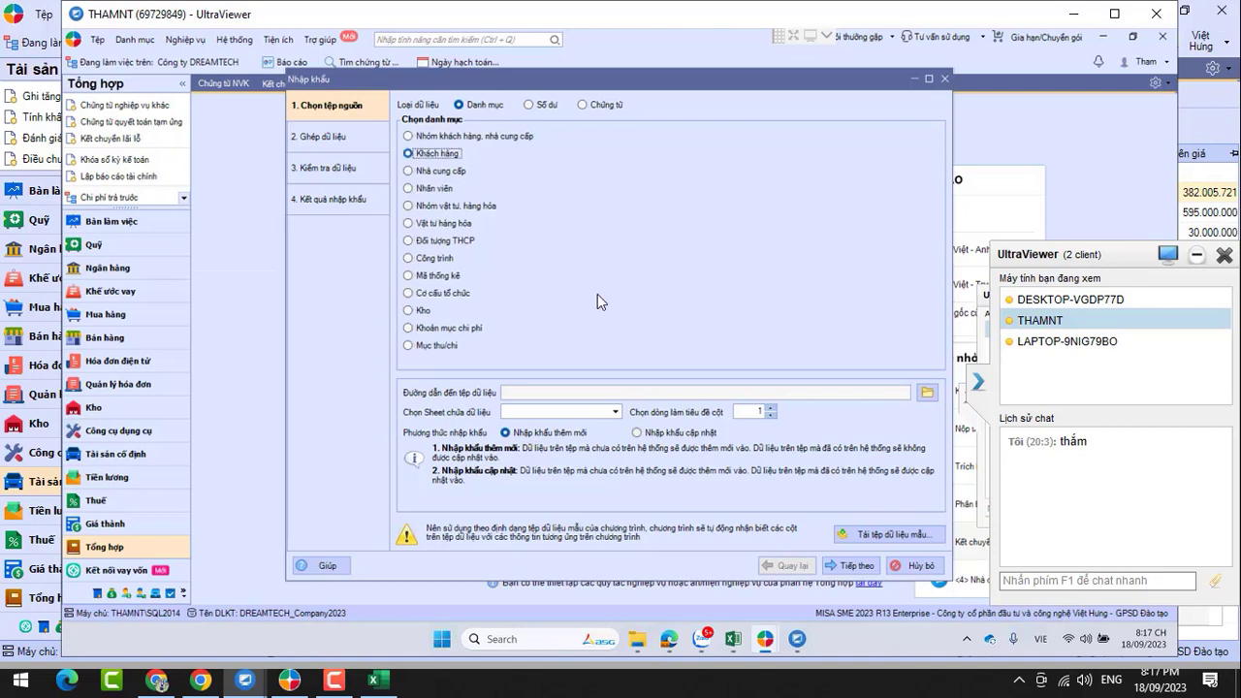
left_click(926, 393)
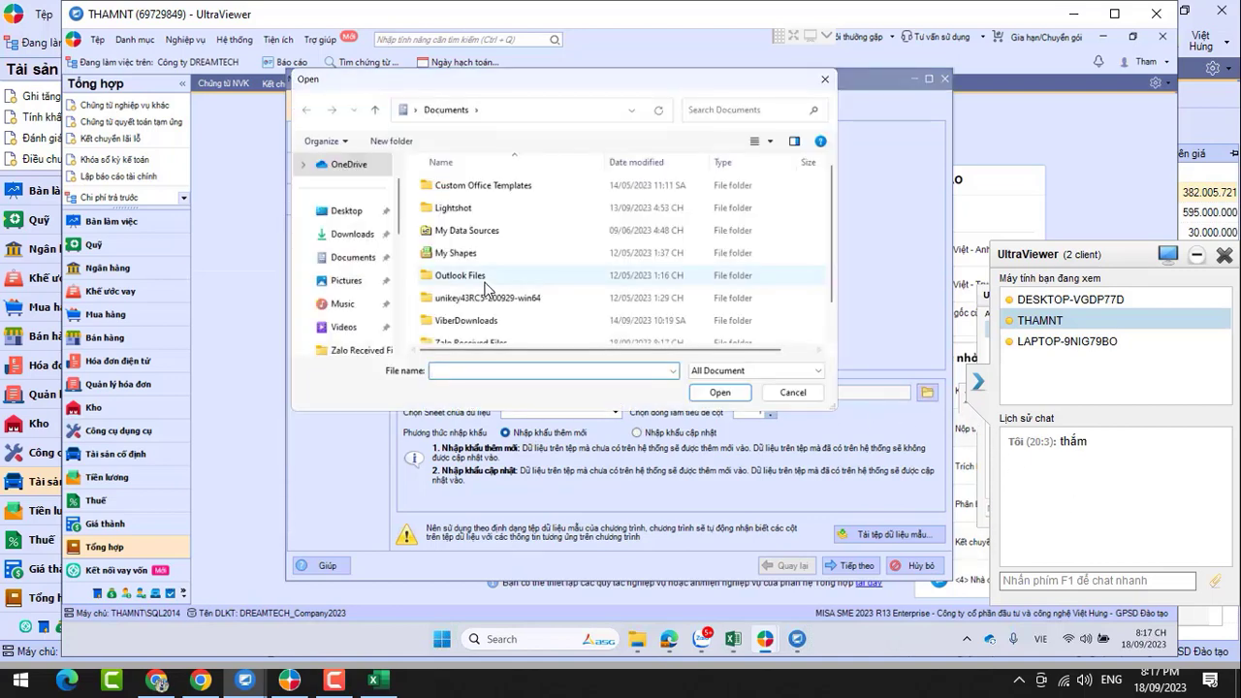
left_click(352, 234)
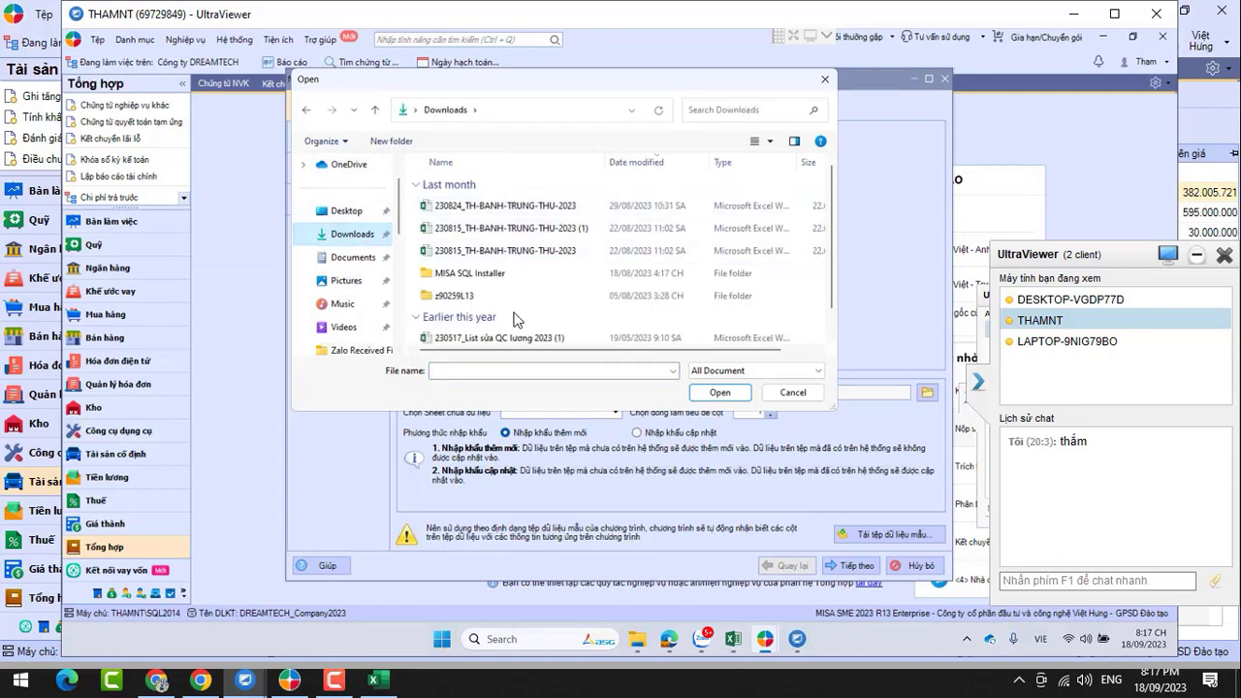